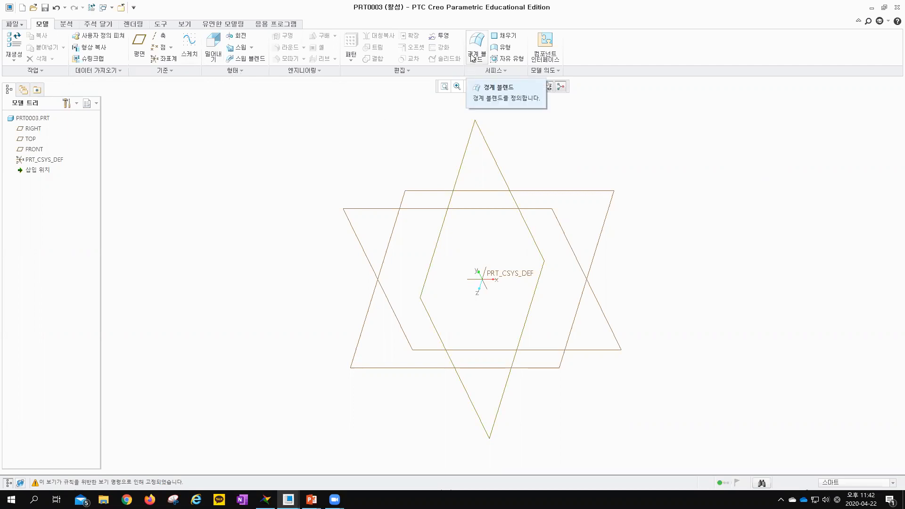
{"action": "key", "text": "alt+Tab"}
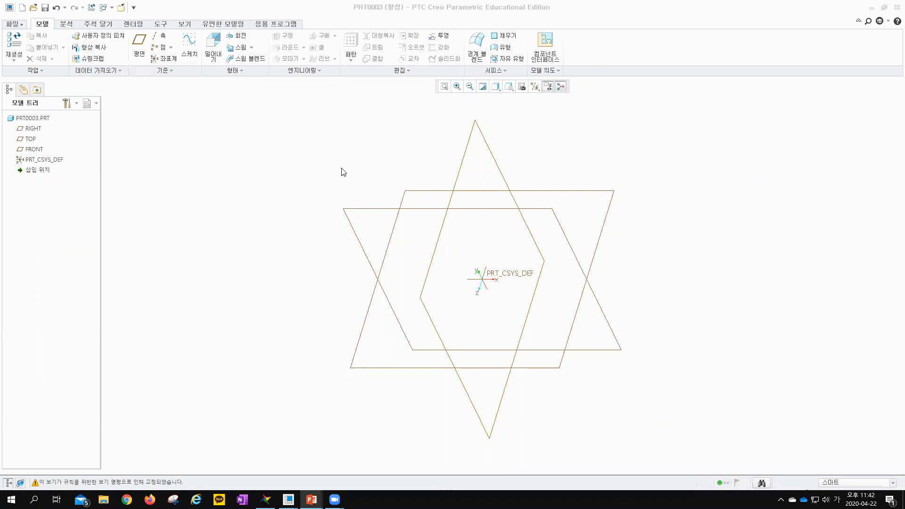
{"action": "left_click", "coordinate": [304, 209]}
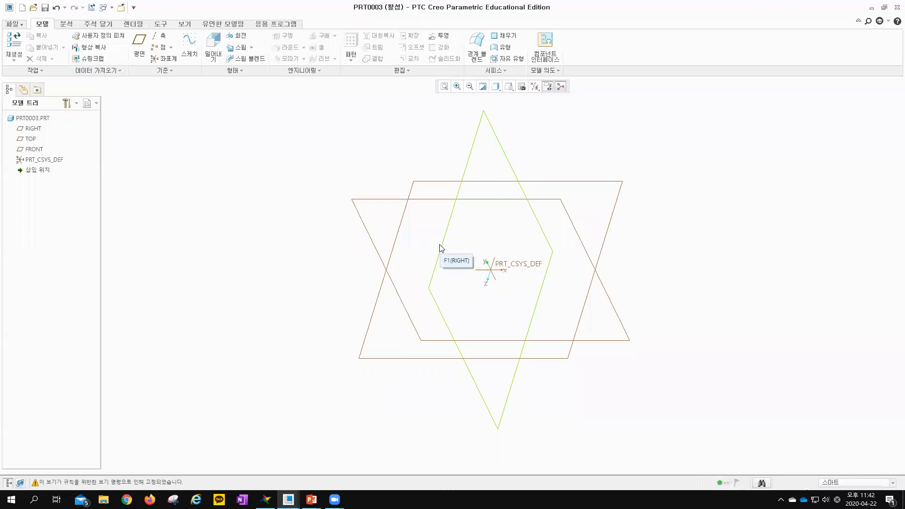
Sketch an open zigzag chain of six line segments on the RIGHT plane, offset to one side of the vertical reference, and finish the sketch.
{"action": "left_click", "coordinate": [472, 156]}
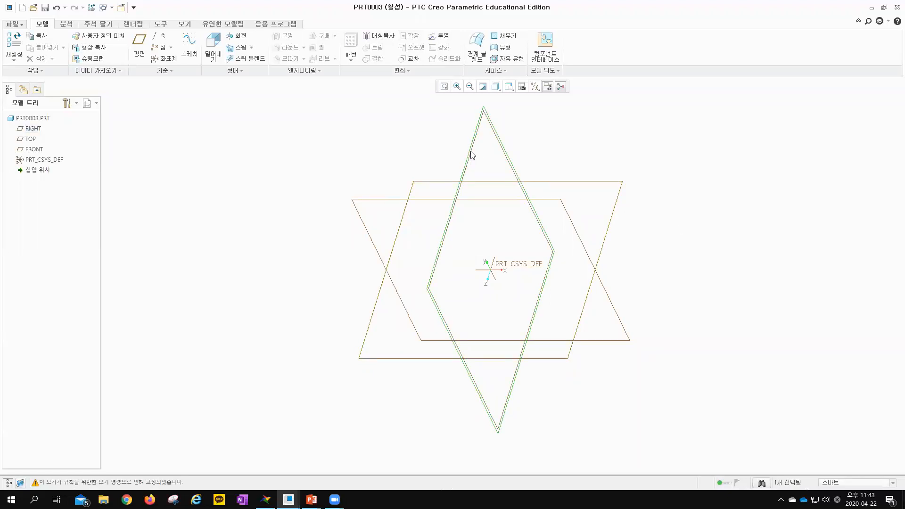
{"action": "left_click", "coordinate": [190, 58]}
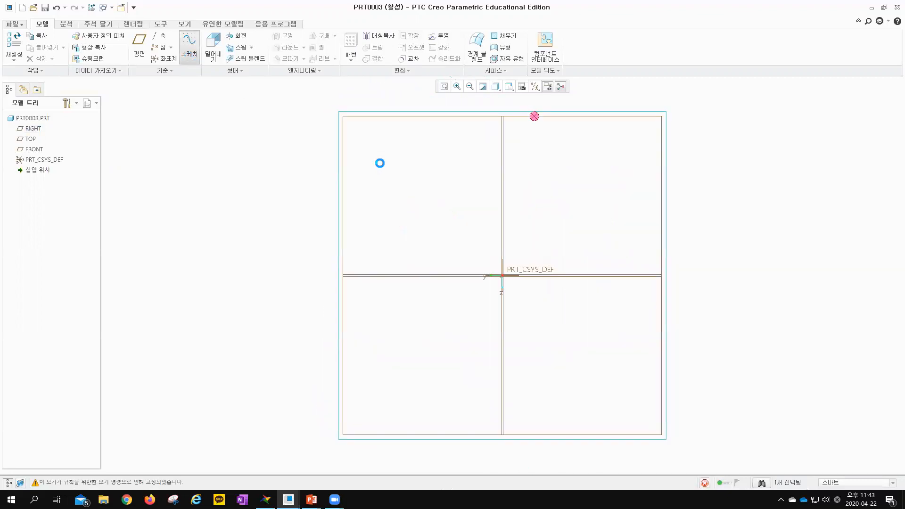
{"action": "left_click", "coordinate": [204, 36]}
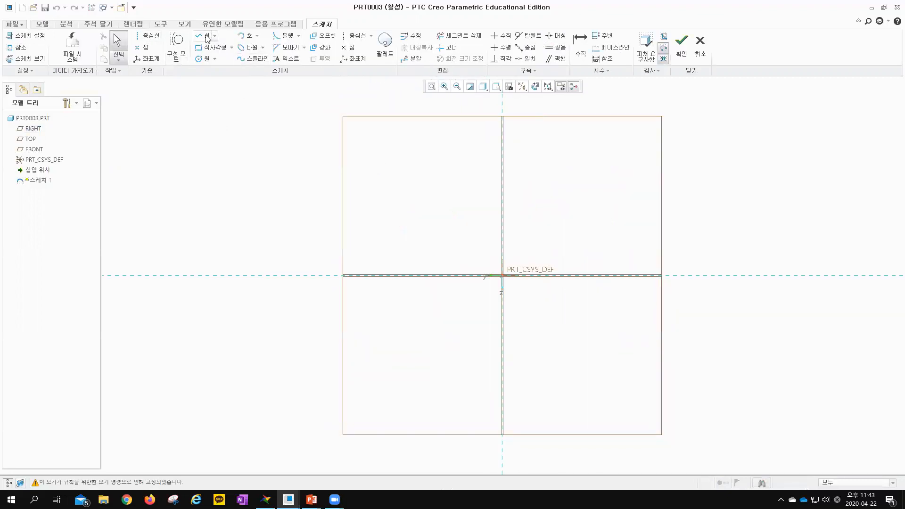
{"action": "left_click", "coordinate": [408, 164]}
{"action": "left_click", "coordinate": [408, 198]}
{"action": "left_click", "coordinate": [381, 222]}
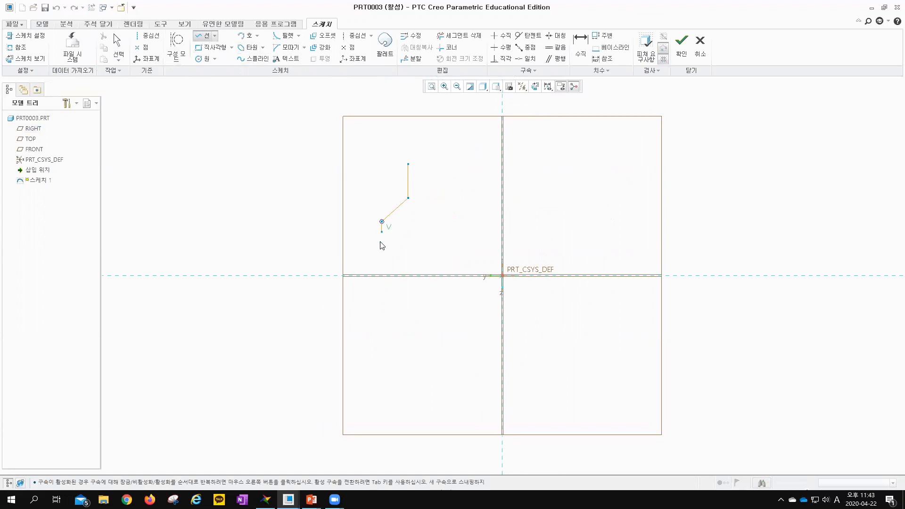
{"action": "left_click", "coordinate": [381, 249]}
{"action": "left_click", "coordinate": [399, 265]}
{"action": "left_click", "coordinate": [400, 316]}
{"action": "left_click", "coordinate": [408, 369]}
{"action": "middle_click", "coordinate": [424, 352]}
{"action": "left_click", "coordinate": [681, 45]}
Sketch a second open zigzag chain of six line segments on the TOP plane, beyond its outer edge on the X side, and finish the sketch.
{"action": "mouse_move", "coordinate": [383, 240]}
{"action": "middle_mouse_down"}
{"action": "mouse_move", "coordinate": [416, 224]}
{"action": "mouse_move", "coordinate": [418, 278]}
{"action": "mouse_move", "coordinate": [579, 268]}
{"action": "mouse_move", "coordinate": [513, 288]}
{"action": "middle_mouse_up"}
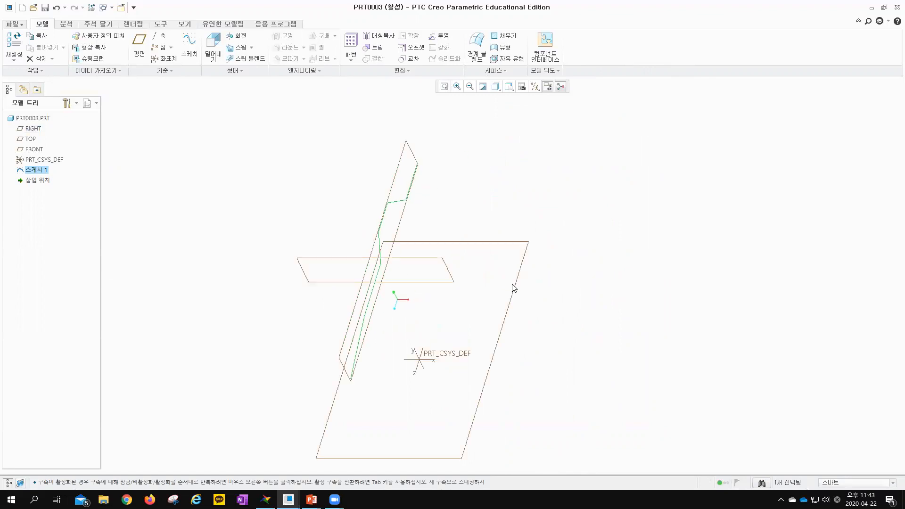
{"action": "scroll", "coordinate": [444, 269], "scroll_direction": "down", "scroll_amount": 1}
{"action": "scroll", "coordinate": [457, 285], "scroll_direction": "up", "scroll_amount": 1}
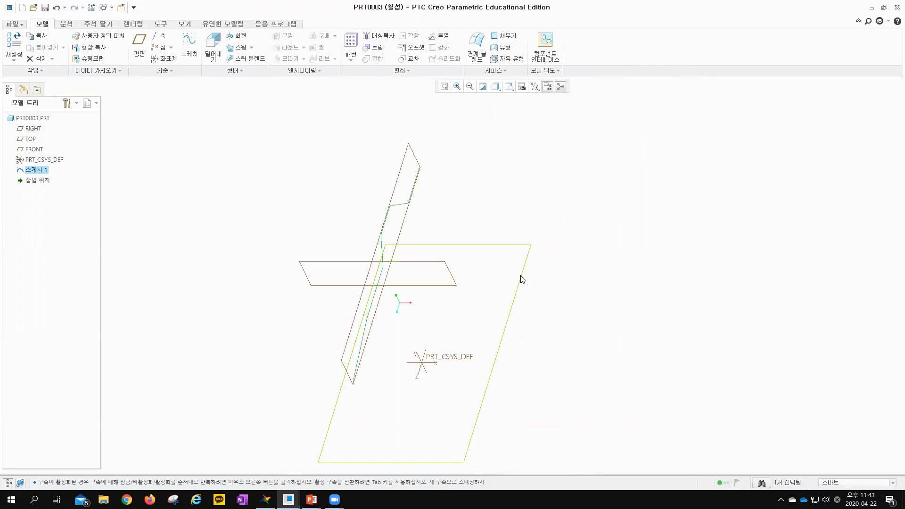
{"action": "left_click", "coordinate": [189, 46]}
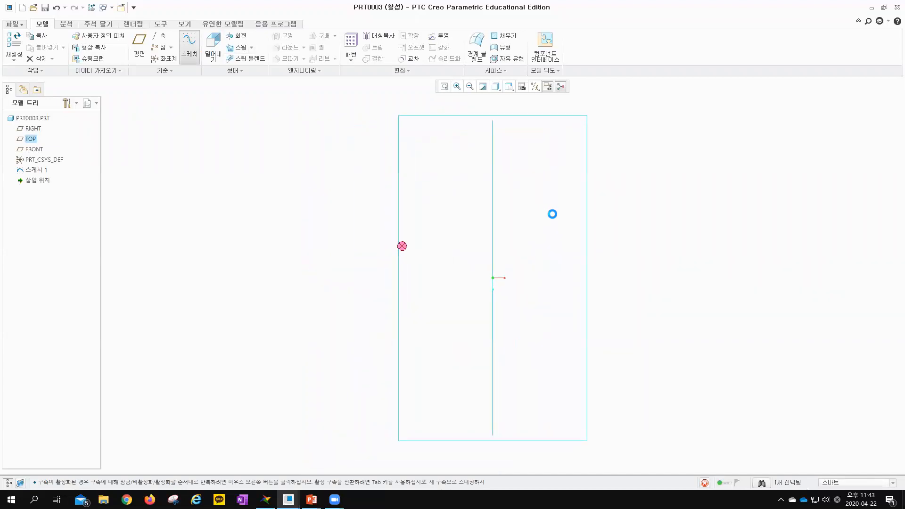
{"action": "left_click", "coordinate": [206, 37]}
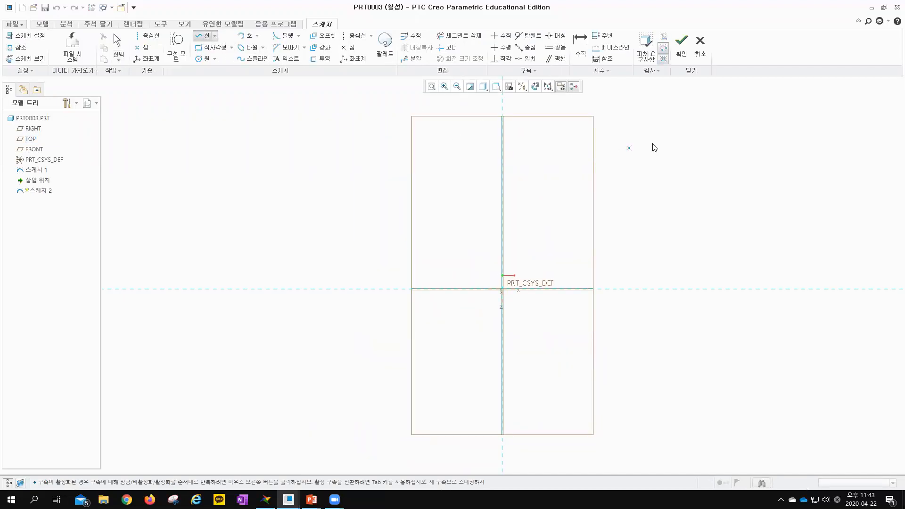
{"action": "left_click", "coordinate": [705, 118]}
{"action": "left_click", "coordinate": [705, 178]}
{"action": "left_click", "coordinate": [728, 219]}
{"action": "left_click", "coordinate": [728, 263]}
{"action": "left_click", "coordinate": [705, 276]}
{"action": "left_click", "coordinate": [705, 331]}
{"action": "left_click", "coordinate": [729, 379]}
{"action": "middle_click", "coordinate": [752, 348]}
{"action": "left_click", "coordinate": [682, 47]}
Start a boundary blend surface using the two sketched zigzag chains as its first-direction curves.
{"action": "mouse_move", "coordinate": [510, 283]}
{"action": "middle_mouse_down"}
{"action": "mouse_move", "coordinate": [500, 265]}
{"action": "mouse_move", "coordinate": [468, 250]}
{"action": "mouse_move", "coordinate": [509, 217]}
{"action": "mouse_move", "coordinate": [487, 217]}
{"action": "mouse_move", "coordinate": [491, 206]}
{"action": "mouse_move", "coordinate": [472, 212]}
{"action": "mouse_move", "coordinate": [511, 230]}
{"action": "mouse_move", "coordinate": [496, 226]}
{"action": "middle_mouse_up"}
{"action": "key", "text": "ctrl+d"}
{"action": "mouse_move", "coordinate": [375, 236]}
{"action": "middle_mouse_down"}
{"action": "mouse_move", "coordinate": [405, 236]}
{"action": "mouse_move", "coordinate": [394, 224]}
{"action": "mouse_move", "coordinate": [402, 210]}
{"action": "mouse_move", "coordinate": [379, 228]}
{"action": "mouse_move", "coordinate": [384, 222]}
{"action": "middle_mouse_up"}
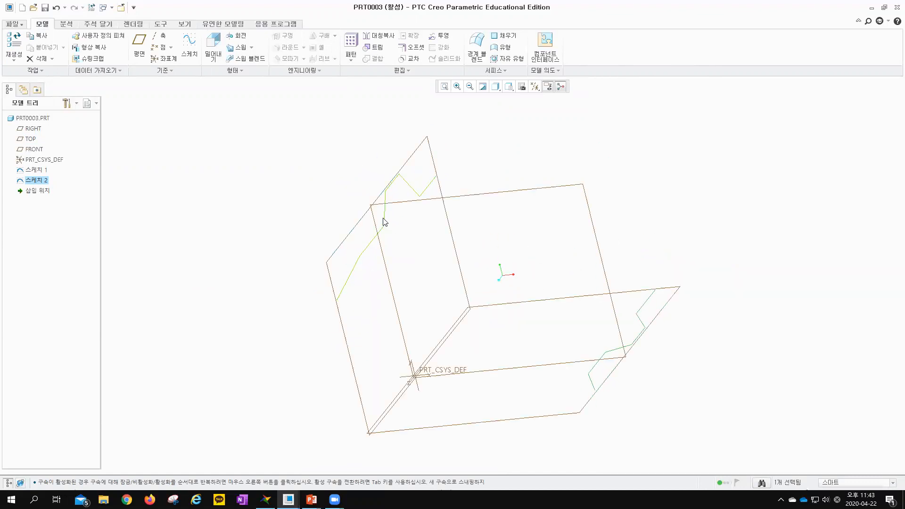
{"action": "left_click", "coordinate": [384, 216]}
{"action": "left_click", "coordinate": [305, 163]}
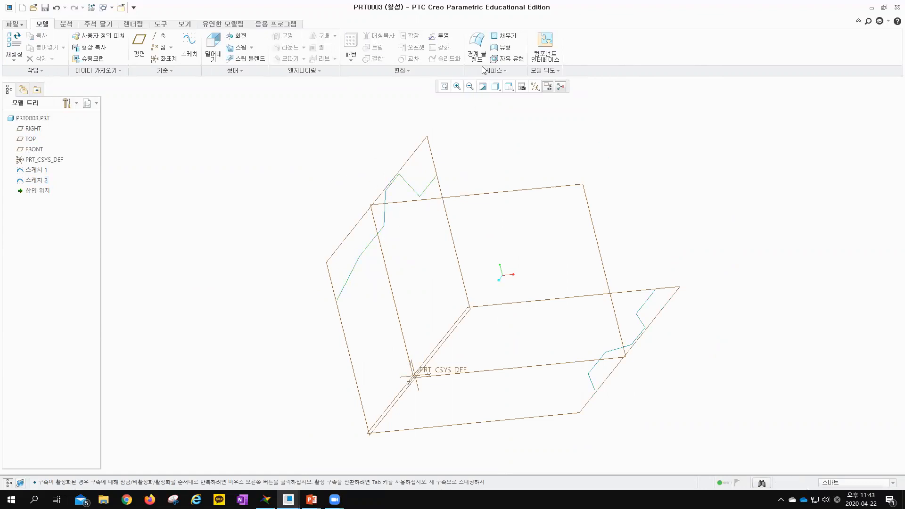
{"action": "left_click", "coordinate": [480, 59]}
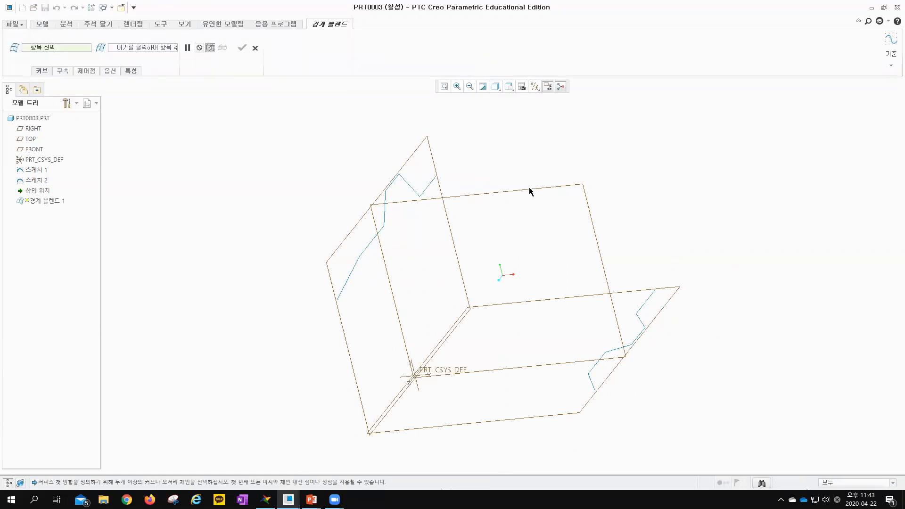
{"action": "left_click", "coordinate": [384, 225]}
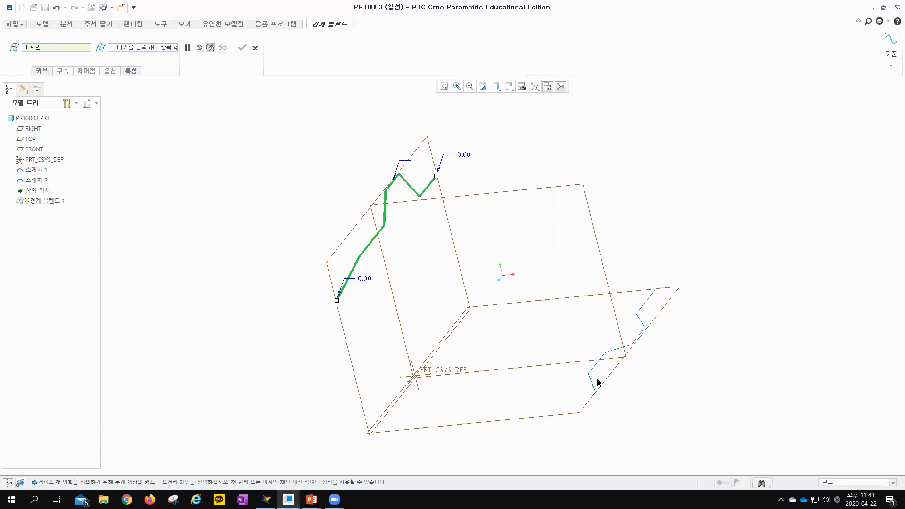
{"action": "left_click", "coordinate": [589, 372], "text": "ctrl"}
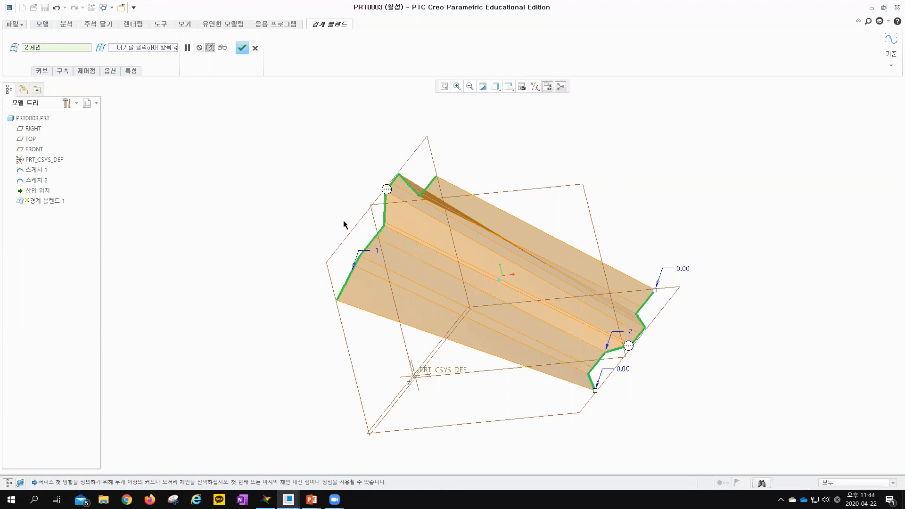
{"action": "mouse_move", "coordinate": [684, 370]}
{"action": "middle_mouse_down"}
{"action": "mouse_move", "coordinate": [640, 378]}
{"action": "mouse_move", "coordinate": [630, 398]}
{"action": "mouse_move", "coordinate": [701, 333]}
{"action": "mouse_move", "coordinate": [669, 347]}
{"action": "mouse_move", "coordinate": [650, 375]}
{"action": "middle_mouse_up"}
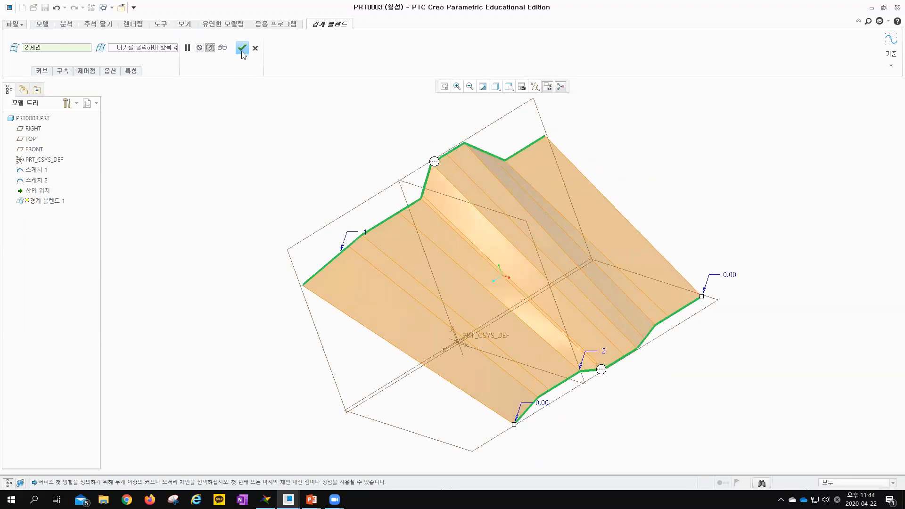
{"action": "middle_click_drag", "start_coordinate": [225, 216], "coordinate": [236, 218], "text": "shift"}
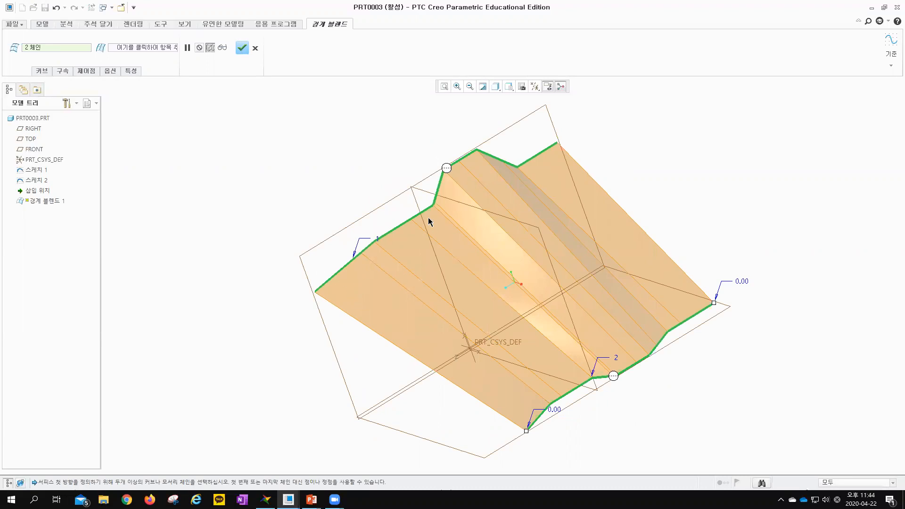
{"action": "mouse_move", "coordinate": [434, 285]}
{"action": "middle_mouse_down"}
{"action": "mouse_move", "coordinate": [410, 305]}
{"action": "mouse_move", "coordinate": [466, 279]}
{"action": "mouse_move", "coordinate": [422, 284]}
{"action": "mouse_move", "coordinate": [431, 280]}
{"action": "middle_mouse_up"}
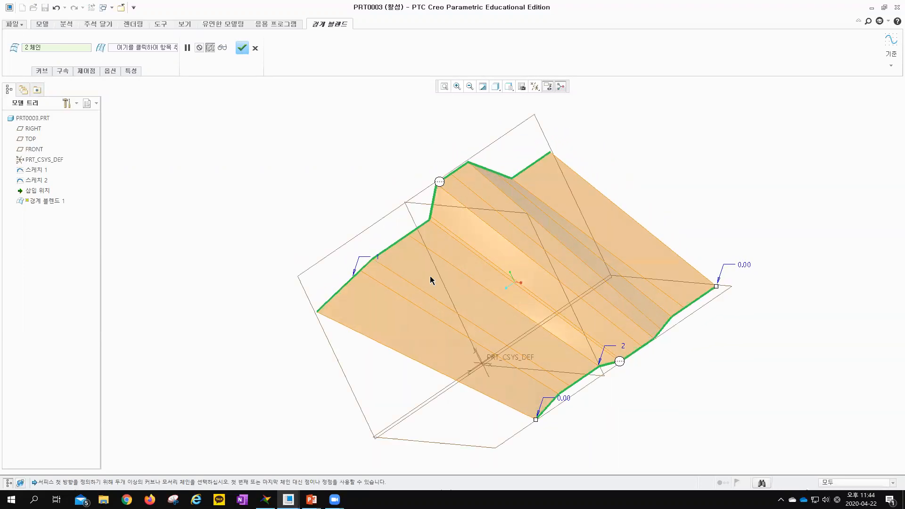
Define two control point sets for the blend, pairing the near end vertices of both chains and the vertices adjacent to them.
{"action": "left_click", "coordinate": [94, 73]}
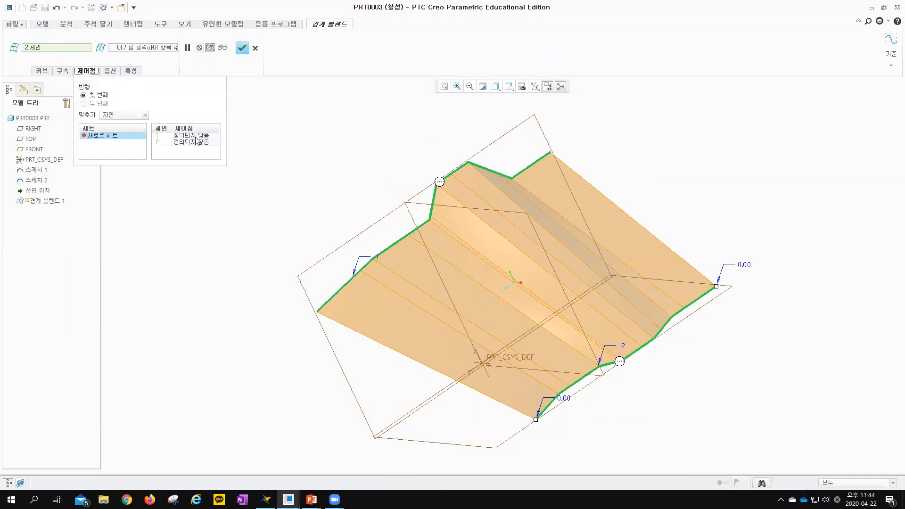
{"action": "left_click", "coordinate": [159, 137]}
{"action": "left_click", "coordinate": [189, 137]}
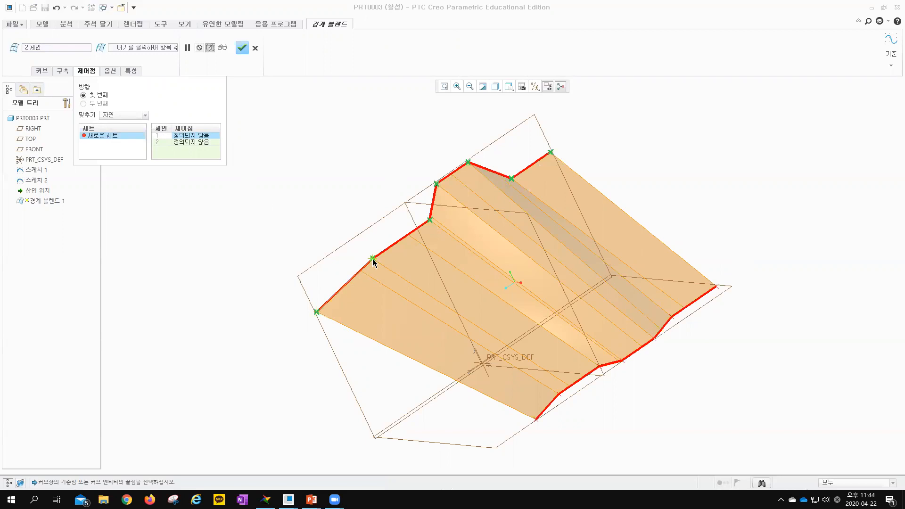
{"action": "left_click", "coordinate": [316, 312]}
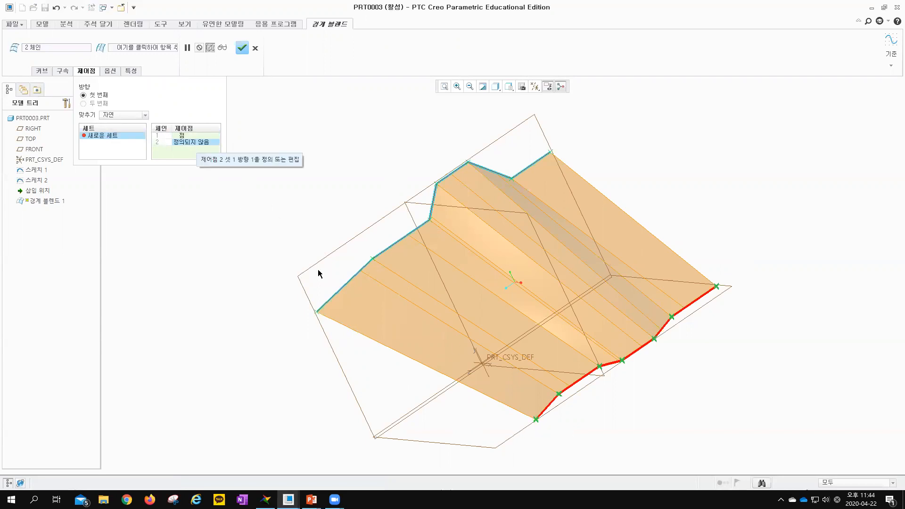
{"action": "left_click", "coordinate": [536, 419]}
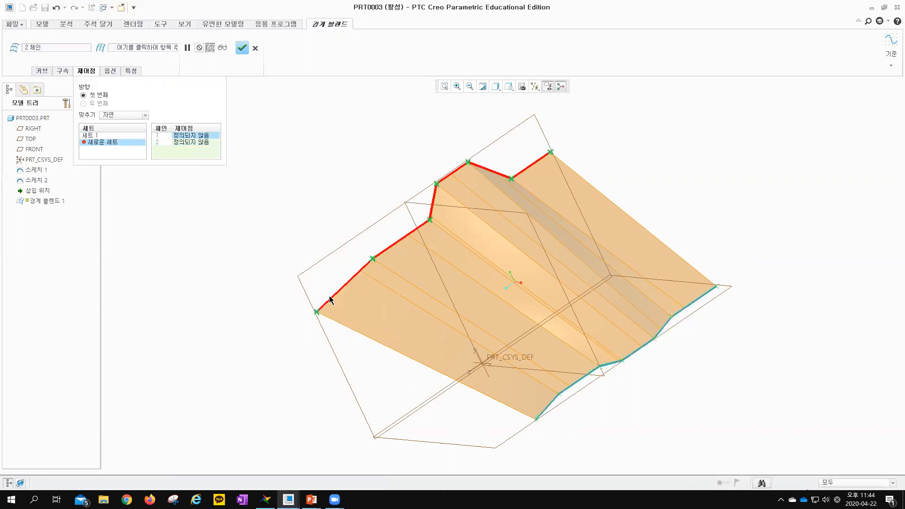
{"action": "left_click", "coordinate": [373, 257]}
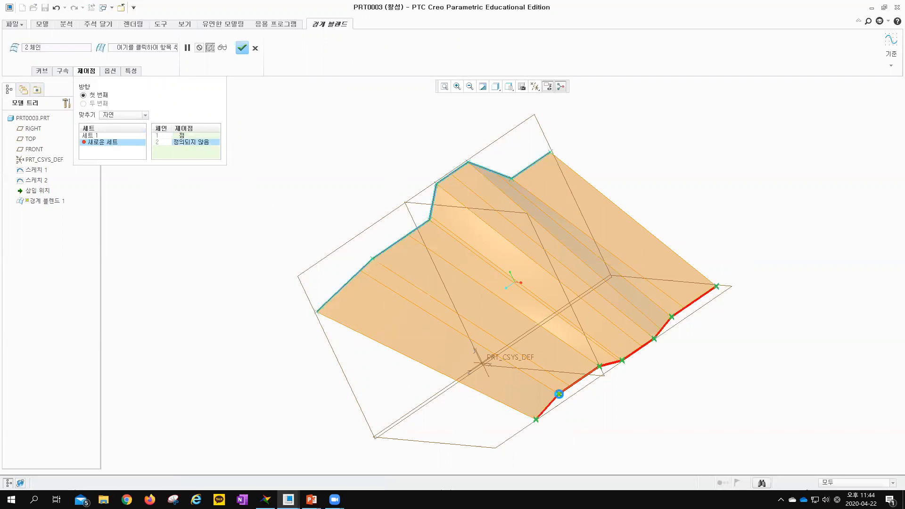
{"action": "left_click", "coordinate": [558, 394]}
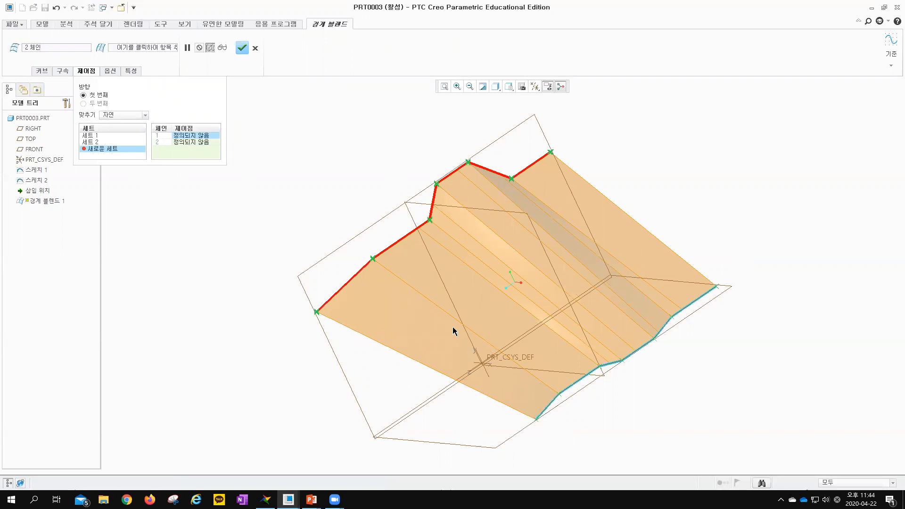
Add two more control point sets, pairing the third and fourth vertices from the near end of both chains.
{"action": "middle_click_drag", "start_coordinate": [430, 317], "coordinate": [418, 313]}
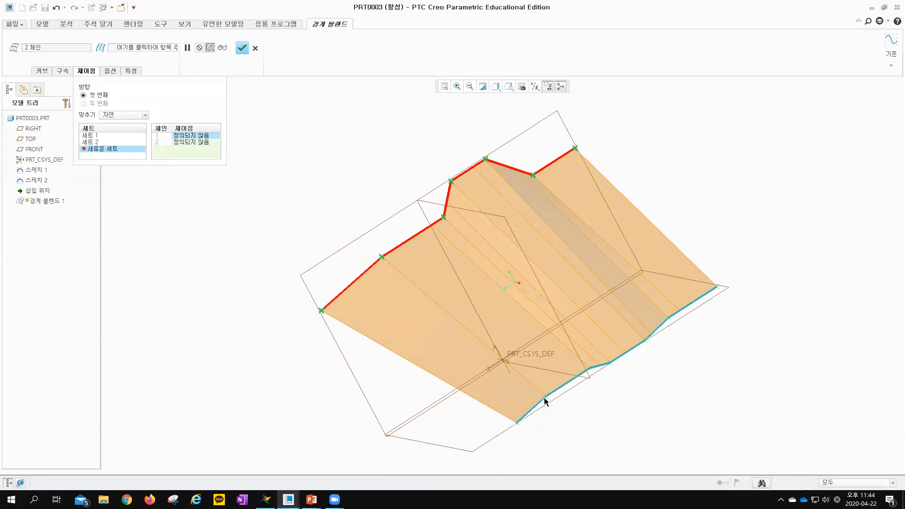
{"action": "left_click", "coordinate": [442, 216]}
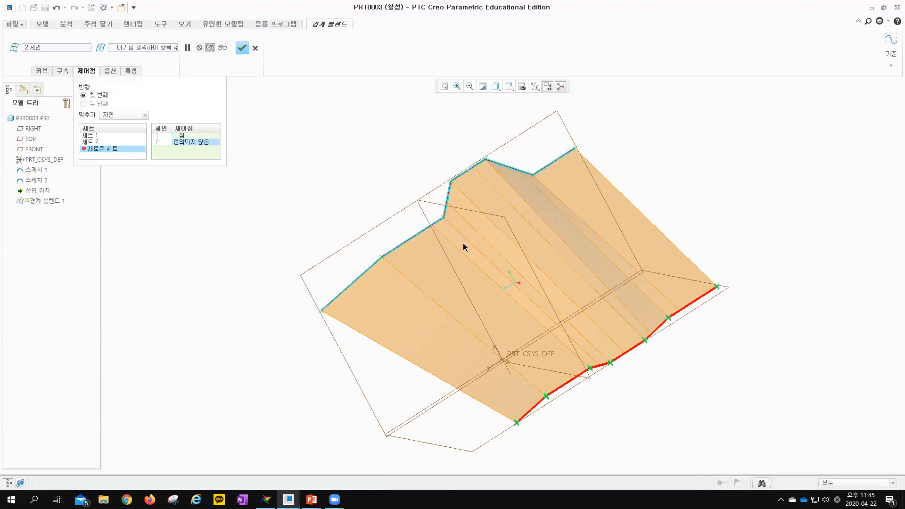
{"action": "left_click", "coordinate": [589, 369]}
{"action": "mouse_move", "coordinate": [488, 320]}
{"action": "middle_mouse_down"}
{"action": "mouse_move", "coordinate": [508, 306]}
{"action": "mouse_move", "coordinate": [517, 313]}
{"action": "mouse_move", "coordinate": [487, 331]}
{"action": "mouse_move", "coordinate": [497, 338]}
{"action": "mouse_move", "coordinate": [466, 338]}
{"action": "middle_mouse_up"}
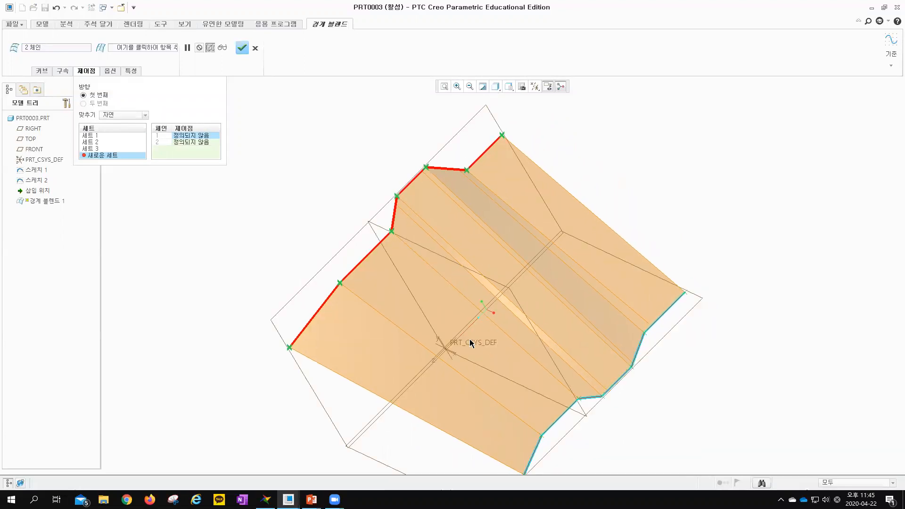
{"action": "mouse_move", "coordinate": [347, 255]}
{"action": "middle_mouse_down"}
{"action": "mouse_move", "coordinate": [351, 238]}
{"action": "mouse_move", "coordinate": [339, 234]}
{"action": "mouse_move", "coordinate": [337, 243]}
{"action": "mouse_move", "coordinate": [347, 234]}
{"action": "mouse_move", "coordinate": [363, 244]}
{"action": "mouse_move", "coordinate": [341, 255]}
{"action": "mouse_move", "coordinate": [367, 259]}
{"action": "mouse_move", "coordinate": [347, 247]}
{"action": "middle_mouse_up"}
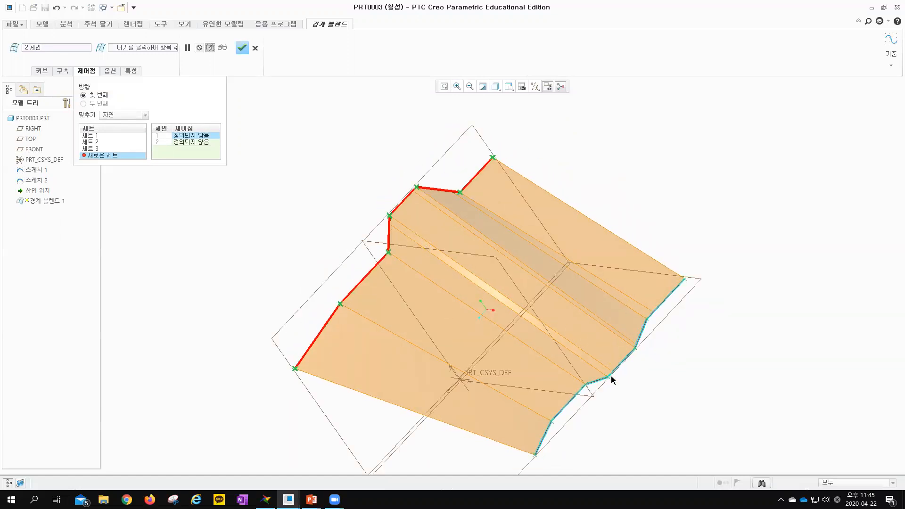
{"action": "left_click", "coordinate": [389, 216]}
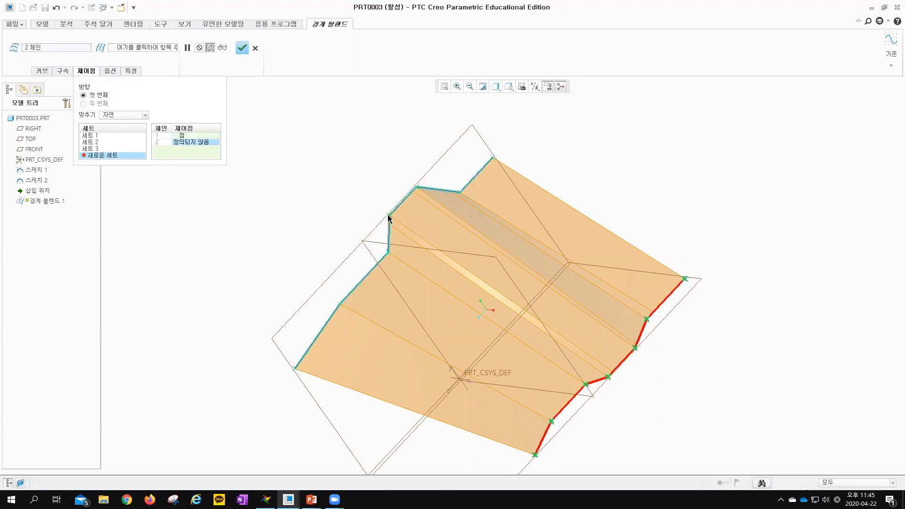
{"action": "left_click", "coordinate": [607, 377]}
Pair the sixth and the fifth vertices of both chains as two further control point sets, and complete the boundary blend.
{"action": "middle_click_drag", "start_coordinate": [431, 263], "coordinate": [437, 270]}
{"action": "mouse_move", "coordinate": [485, 245]}
{"action": "middle_mouse_down"}
{"action": "mouse_move", "coordinate": [455, 267]}
{"action": "mouse_move", "coordinate": [458, 281]}
{"action": "mouse_move", "coordinate": [476, 252]}
{"action": "mouse_move", "coordinate": [464, 266]}
{"action": "mouse_move", "coordinate": [461, 241]}
{"action": "middle_mouse_up"}
{"action": "left_click", "coordinate": [458, 180]}
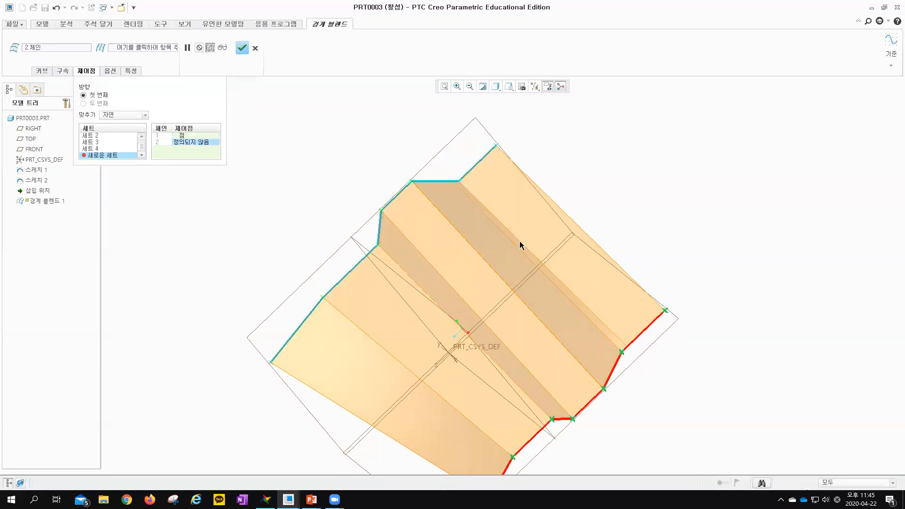
{"action": "left_click", "coordinate": [622, 351]}
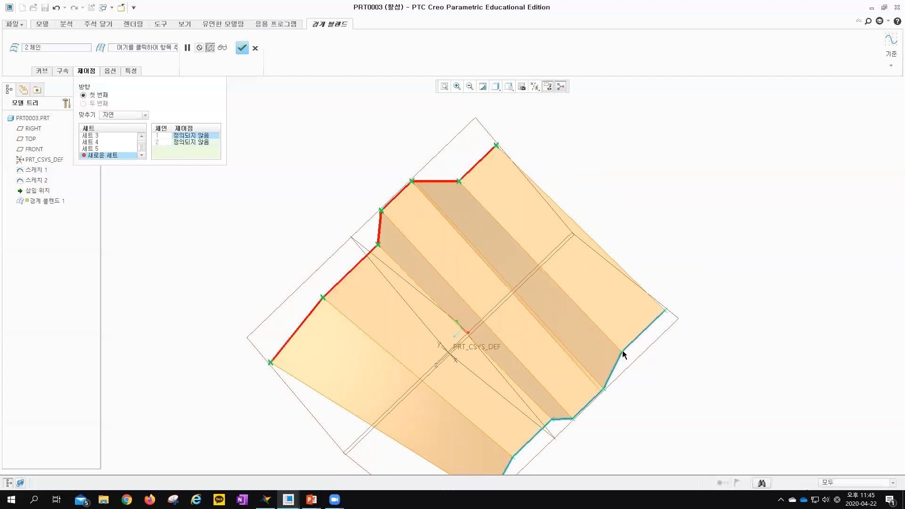
{"action": "middle_click_drag", "start_coordinate": [529, 352], "coordinate": [520, 324]}
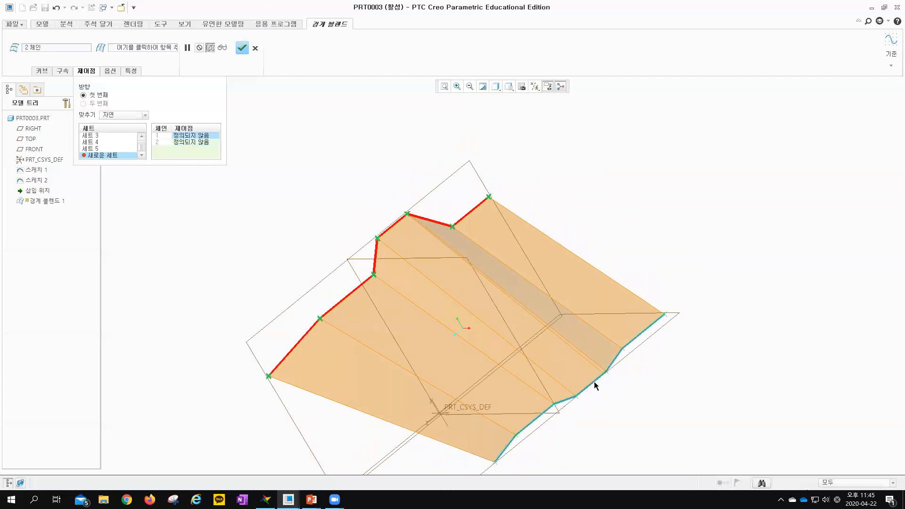
{"action": "left_click", "coordinate": [407, 214]}
{"action": "left_click", "coordinate": [607, 372]}
{"action": "mouse_move", "coordinate": [423, 285]}
{"action": "middle_mouse_down"}
{"action": "mouse_move", "coordinate": [448, 317]}
{"action": "mouse_move", "coordinate": [426, 316]}
{"action": "mouse_move", "coordinate": [425, 276]}
{"action": "mouse_move", "coordinate": [375, 273]}
{"action": "mouse_move", "coordinate": [426, 271]}
{"action": "mouse_move", "coordinate": [462, 297]}
{"action": "mouse_move", "coordinate": [432, 305]}
{"action": "mouse_move", "coordinate": [448, 274]}
{"action": "mouse_move", "coordinate": [420, 279]}
{"action": "mouse_move", "coordinate": [456, 291]}
{"action": "mouse_move", "coordinate": [438, 288]}
{"action": "mouse_move", "coordinate": [426, 263]}
{"action": "mouse_move", "coordinate": [417, 280]}
{"action": "middle_mouse_up"}
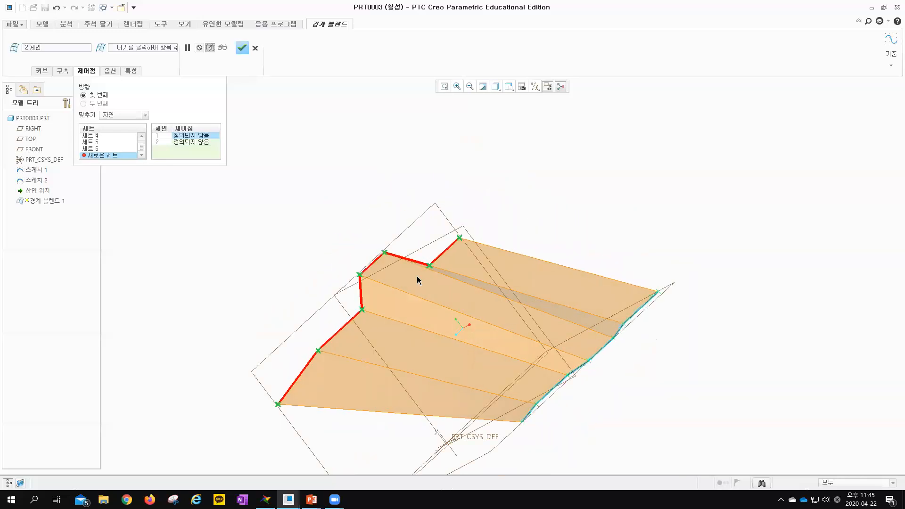
{"action": "left_click", "coordinate": [242, 47]}
Thicken the boundary blend surface into a solid, trying a thickness of 144.70 before reducing it to a thinner wall.
{"action": "middle_click_drag", "start_coordinate": [271, 182], "coordinate": [371, 151], "text": "shift"}
{"action": "mouse_move", "coordinate": [410, 226]}
{"action": "middle_mouse_down"}
{"action": "mouse_move", "coordinate": [370, 242]}
{"action": "mouse_move", "coordinate": [461, 217]}
{"action": "mouse_move", "coordinate": [414, 240]}
{"action": "middle_mouse_up"}
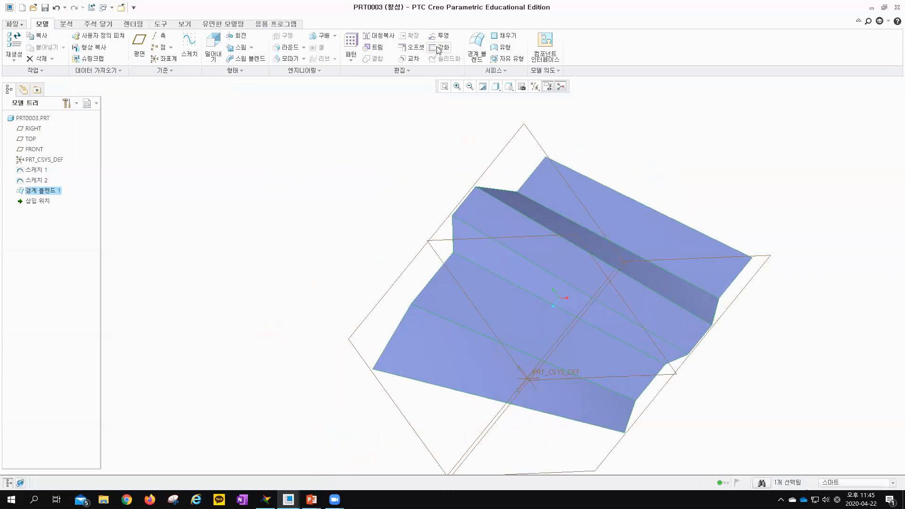
{"action": "left_click", "coordinate": [438, 48]}
{"action": "middle_click_drag", "start_coordinate": [347, 190], "coordinate": [382, 220]}
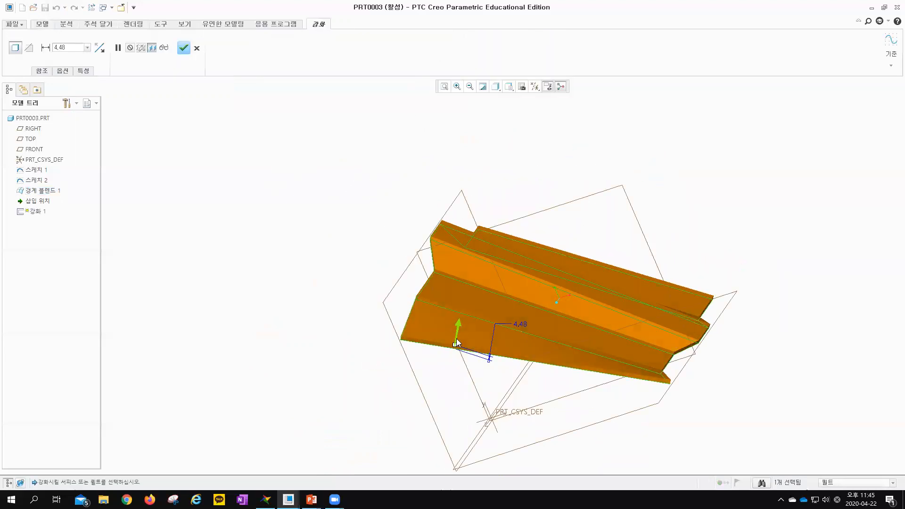
{"action": "left_click_drag", "start_coordinate": [456, 348], "coordinate": [464, 300]}
{"action": "middle_click_drag", "start_coordinate": [476, 228], "coordinate": [347, 259]}
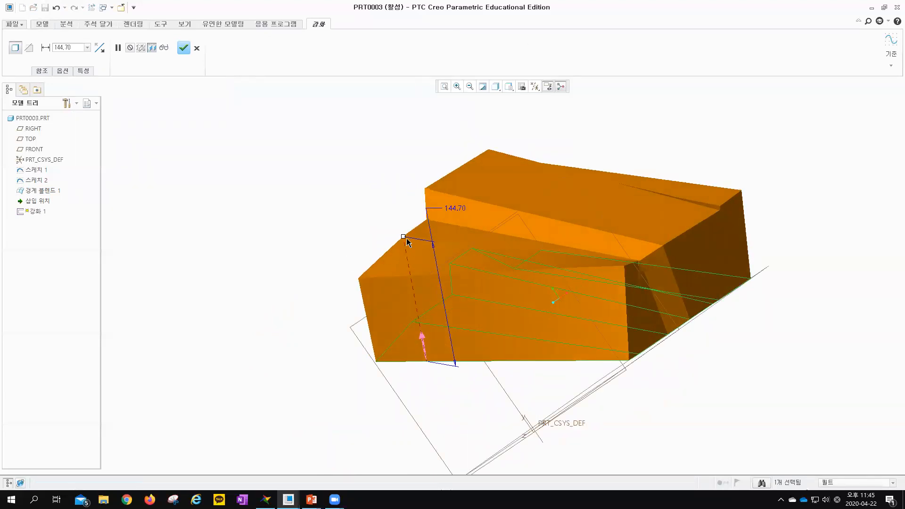
{"action": "left_click_drag", "start_coordinate": [404, 252], "coordinate": [464, 343]}
{"action": "middle_click_drag", "start_coordinate": [269, 241], "coordinate": [303, 248]}
{"action": "left_click", "coordinate": [183, 47]}
Delete the thicken feature and the boundary blend, keeping both zigzag sketches.
{"action": "left_click", "coordinate": [37, 202]}
{"action": "left_click", "coordinate": [49, 192], "text": "ctrl"}
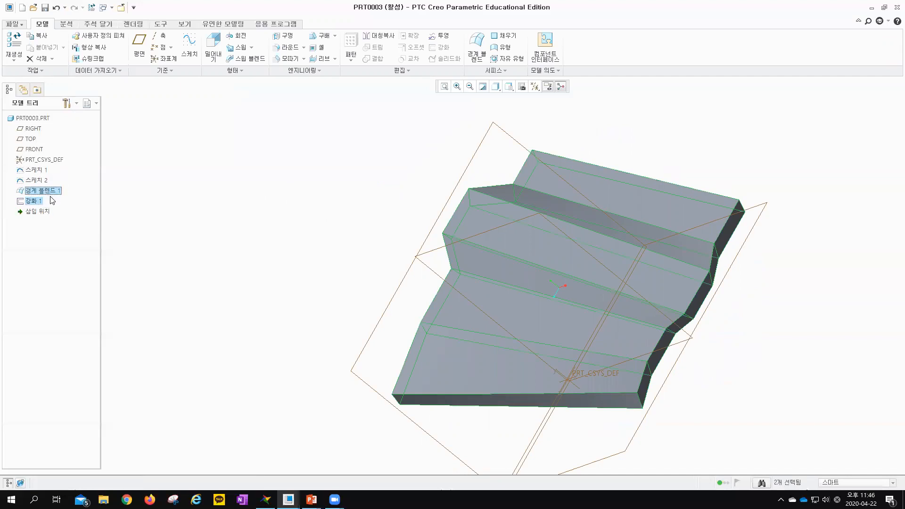
{"action": "key", "text": "Delete"}
{"action": "left_click", "coordinate": [430, 261]}
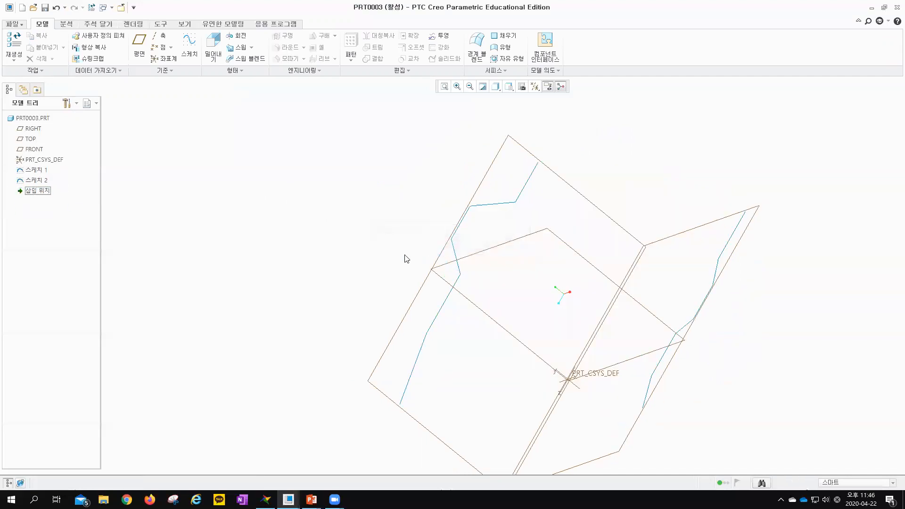
{"action": "middle_click_drag", "start_coordinate": [334, 243], "coordinate": [360, 264]}
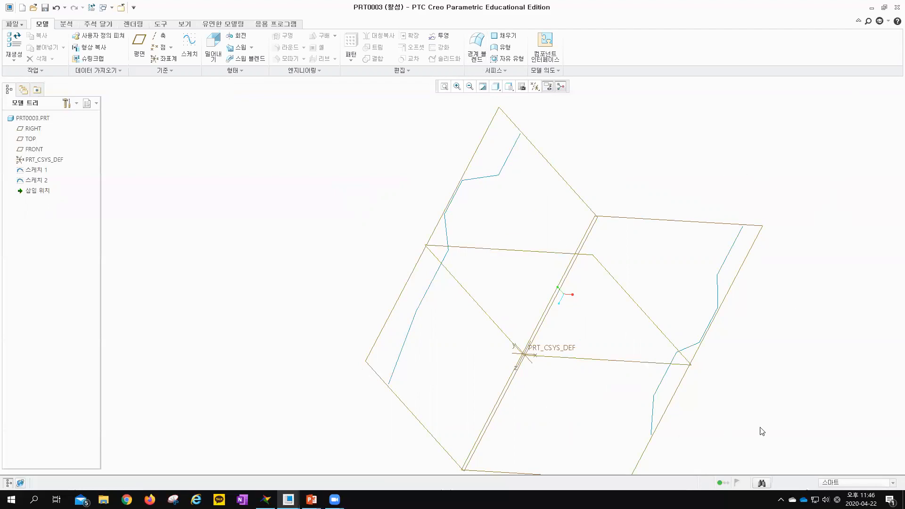
{"action": "key", "text": "alt+Tab"}
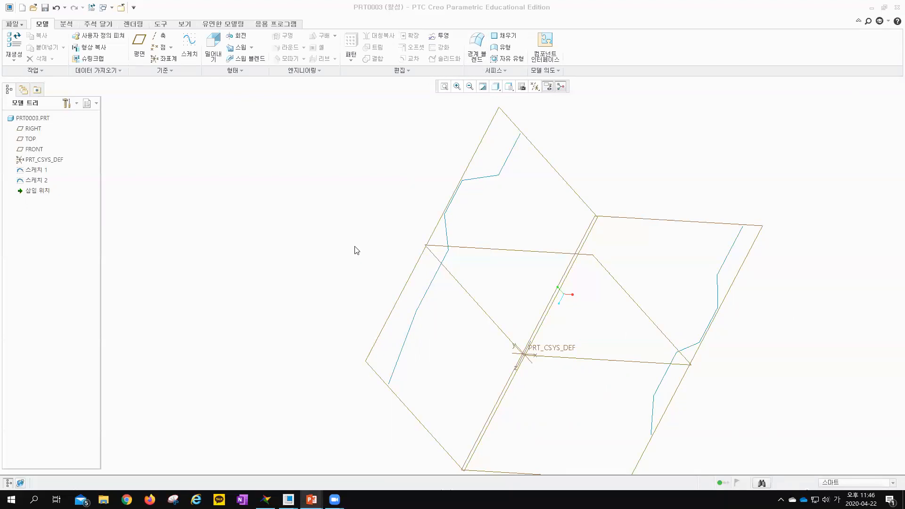
{"action": "left_click", "coordinate": [491, 177]}
{"action": "left_click", "coordinate": [719, 274]}
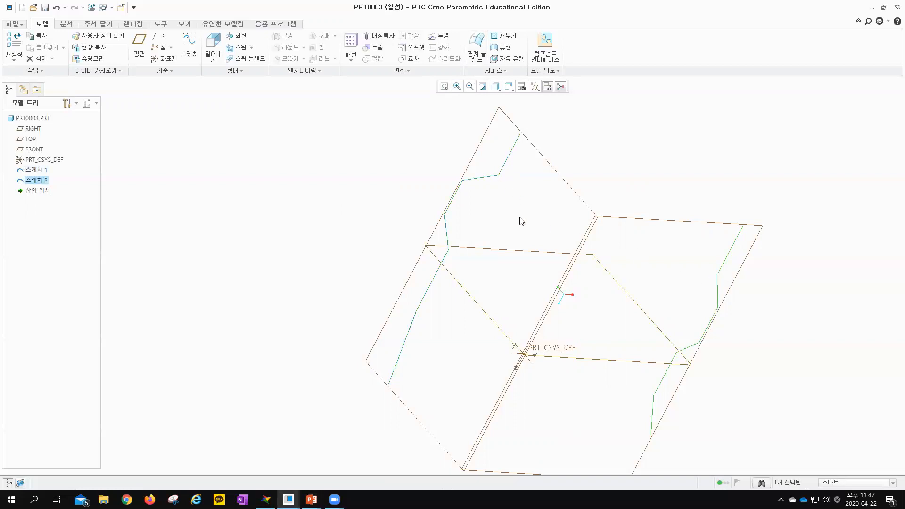
{"action": "left_click", "coordinate": [368, 189]}
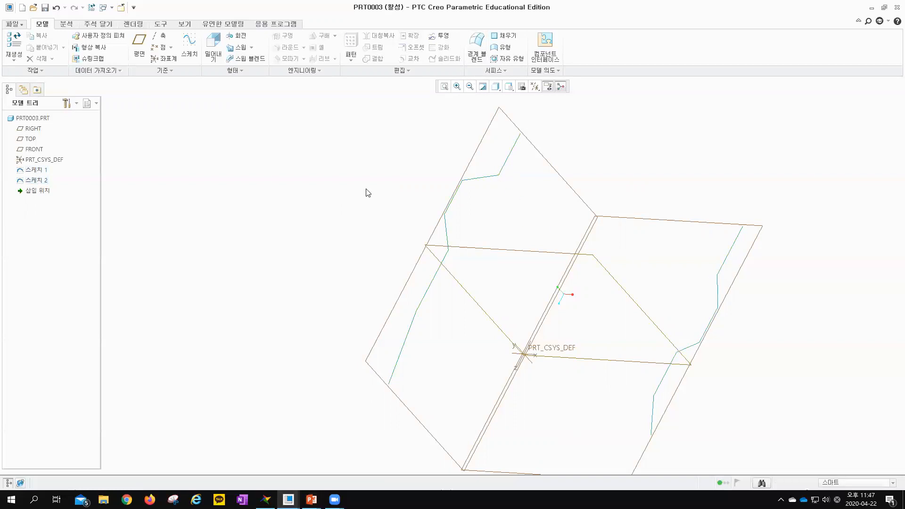
Start a boundary blend and build its first chain from the three connected near-end segments of the first zigzag sketch.
{"action": "left_click", "coordinate": [476, 47]}
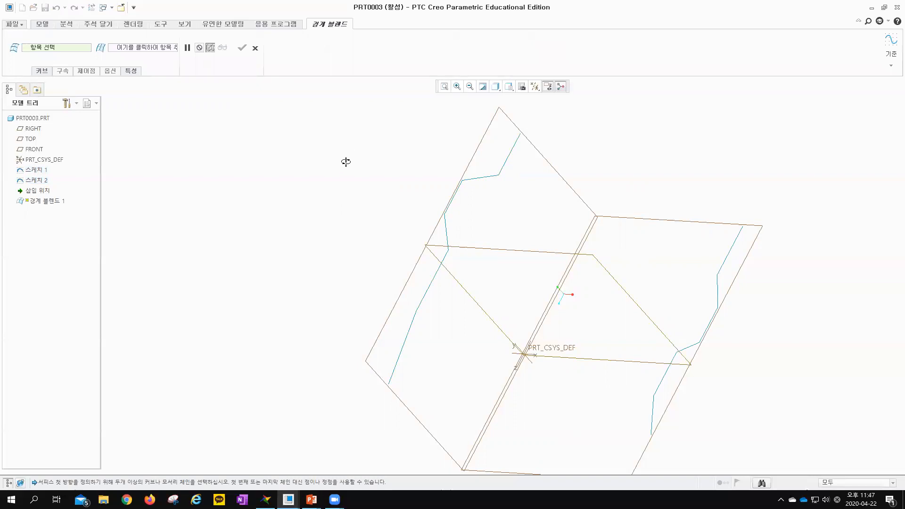
{"action": "middle_click_drag", "start_coordinate": [346, 162], "coordinate": [319, 138], "text": "shift"}
{"action": "key", "text": "ctrl"}
{"action": "key", "text": "ctrl"}
{"action": "key", "text": "ctrl"}
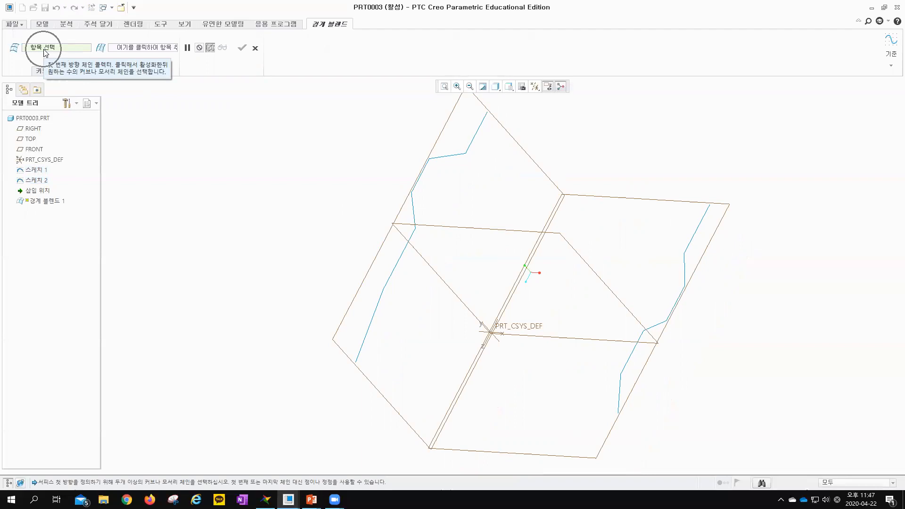
{"action": "key", "text": "ctrl"}
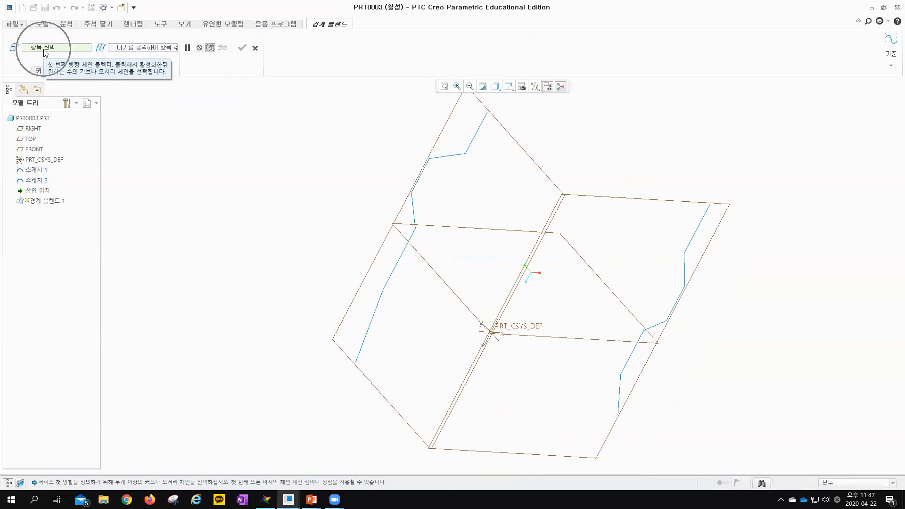
{"action": "left_click", "coordinate": [372, 325]}
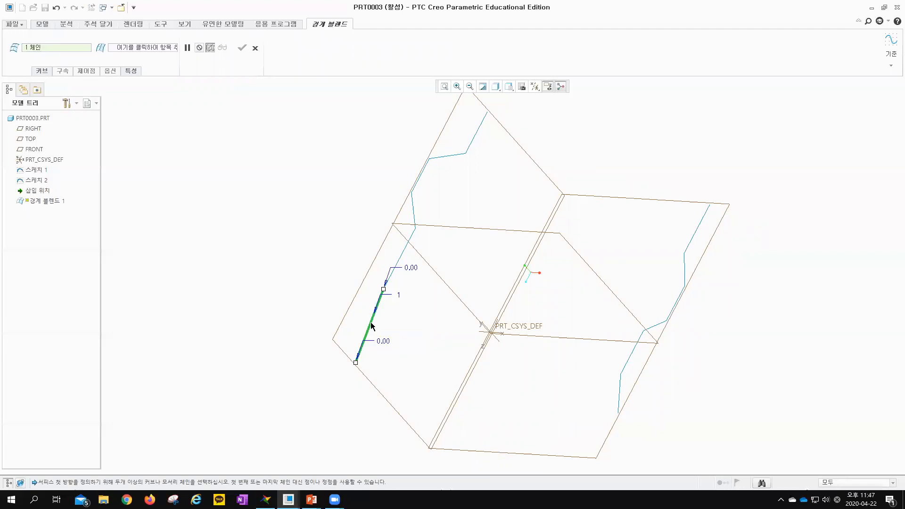
{"action": "left_click", "coordinate": [403, 257], "text": "shift"}
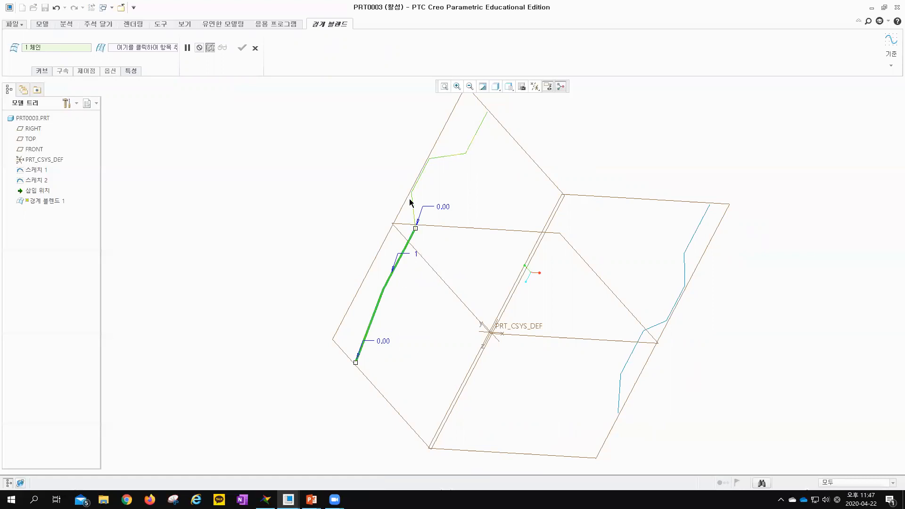
{"action": "middle_click_drag", "start_coordinate": [453, 250], "coordinate": [434, 288], "text": "shift"}
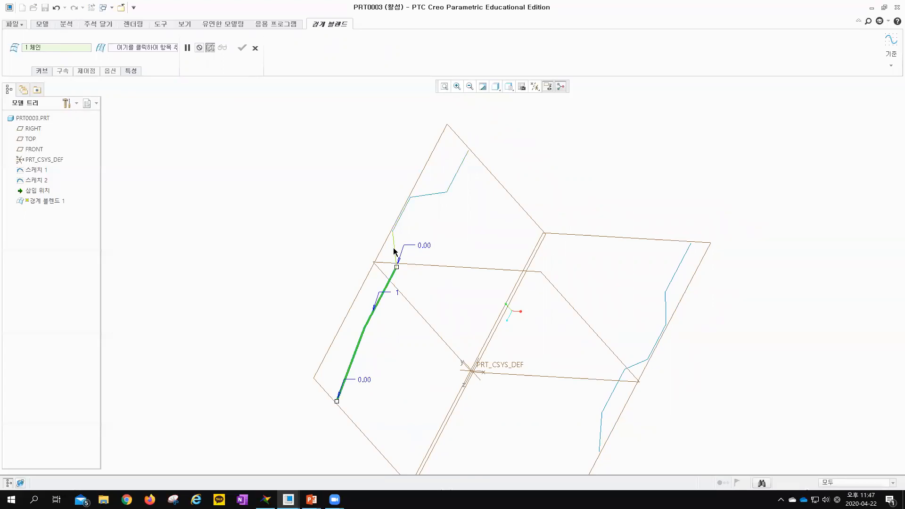
{"action": "left_click", "coordinate": [395, 249], "text": "shift"}
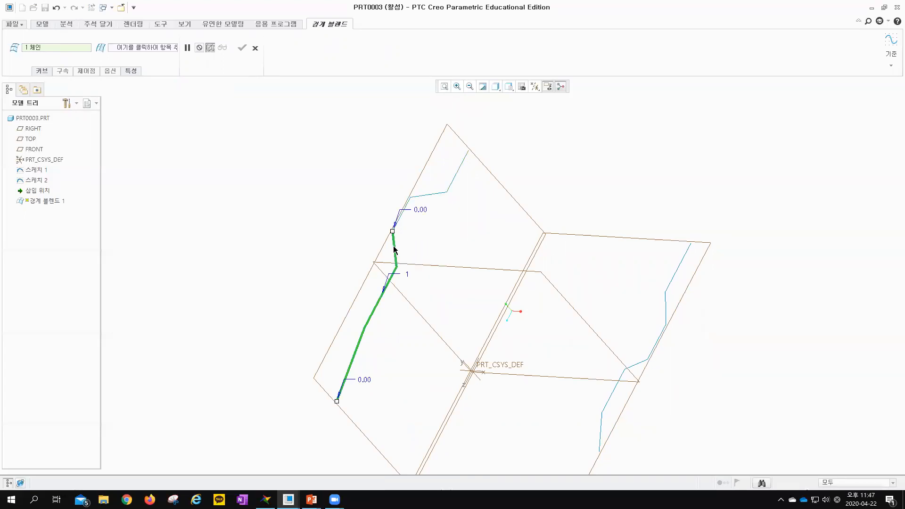
{"action": "middle_click_drag", "start_coordinate": [505, 268], "coordinate": [487, 234], "text": "shift"}
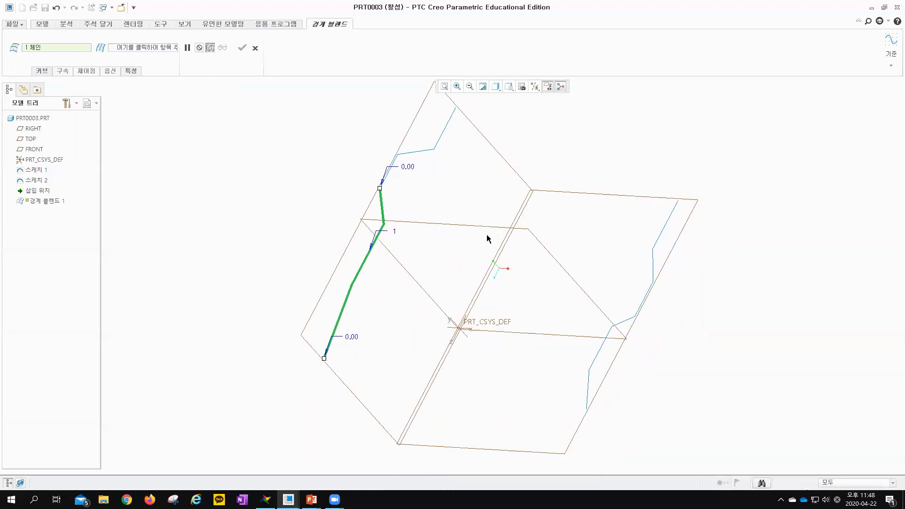
Add a second chain from the three connected near-end segments of the opposite zigzag sketch, and complete the boundary blend.
{"action": "left_click", "coordinate": [588, 395]}
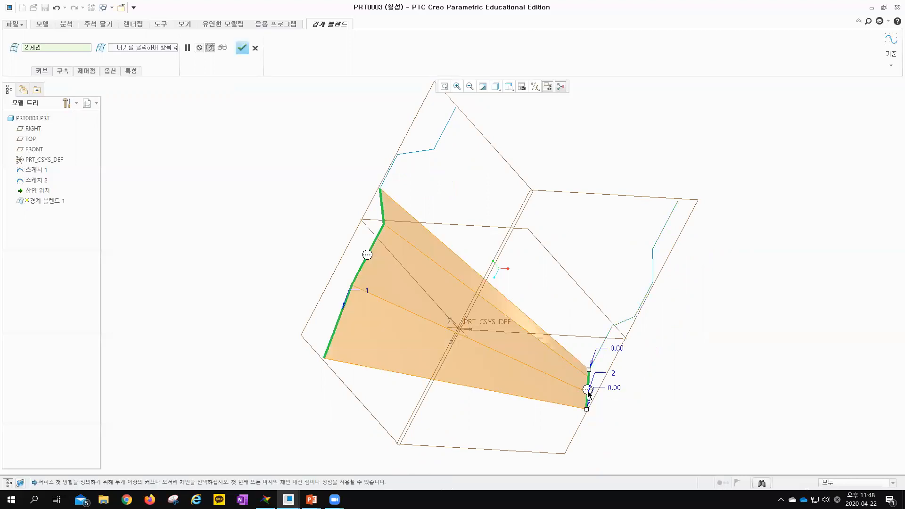
{"action": "left_click", "coordinate": [604, 346], "text": "shift"}
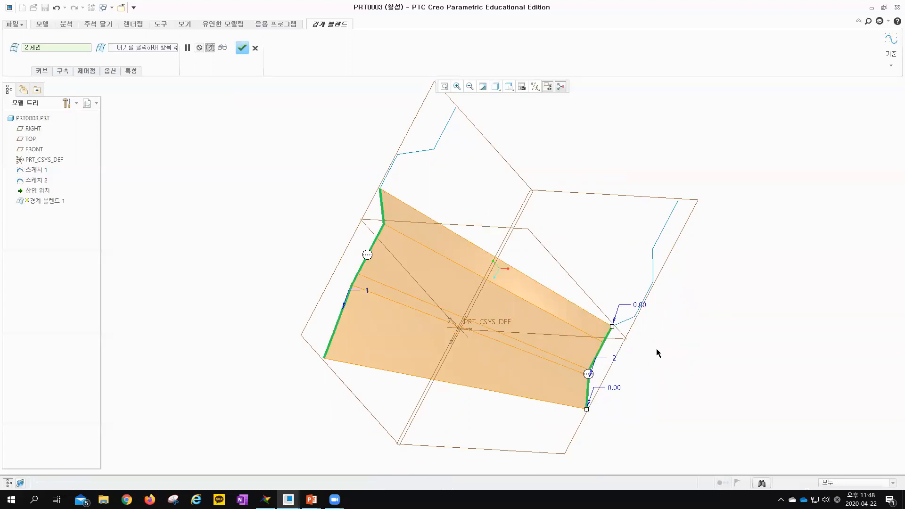
{"action": "left_click", "coordinate": [622, 325]}
{"action": "mouse_move", "coordinate": [394, 317]}
{"action": "middle_mouse_down"}
{"action": "mouse_move", "coordinate": [436, 303]}
{"action": "mouse_move", "coordinate": [348, 299]}
{"action": "mouse_move", "coordinate": [394, 309]}
{"action": "middle_mouse_up"}
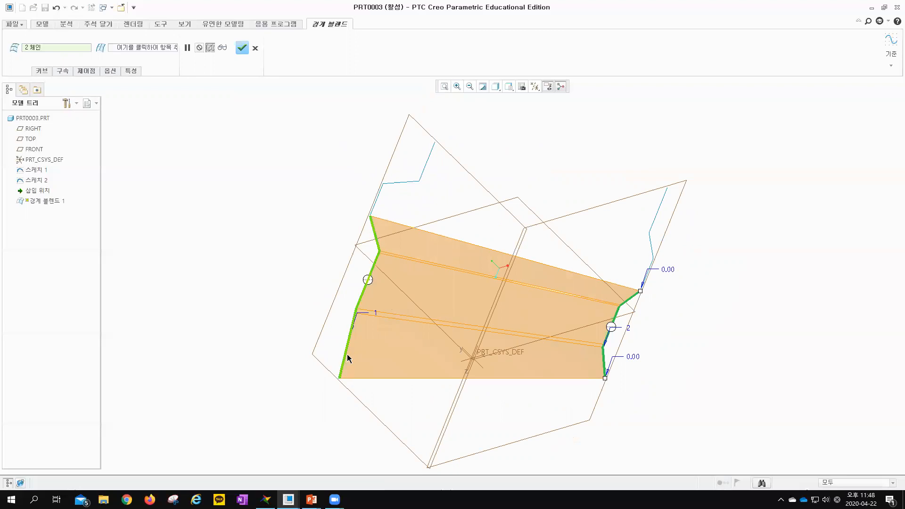
{"action": "left_click", "coordinate": [241, 49]}
Thicken the partial boundary blend surface toward its underside into a solid, and inspect its shape.
{"action": "mouse_move", "coordinate": [234, 201]}
{"action": "middle_mouse_down"}
{"action": "mouse_move", "coordinate": [284, 173]}
{"action": "mouse_move", "coordinate": [351, 178]}
{"action": "mouse_move", "coordinate": [249, 198]}
{"action": "middle_mouse_up"}
{"action": "left_click", "coordinate": [441, 50]}
{"action": "middle_click_drag", "start_coordinate": [285, 285], "coordinate": [358, 372]}
{"action": "left_click_drag", "start_coordinate": [377, 372], "coordinate": [406, 408]}
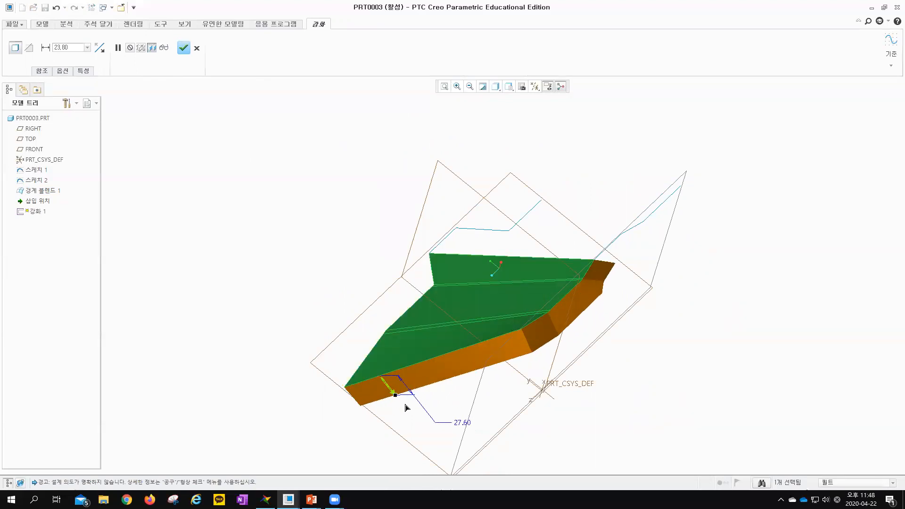
{"action": "left_click", "coordinate": [184, 49]}
{"action": "middle_click_drag", "start_coordinate": [262, 269], "coordinate": [313, 299]}
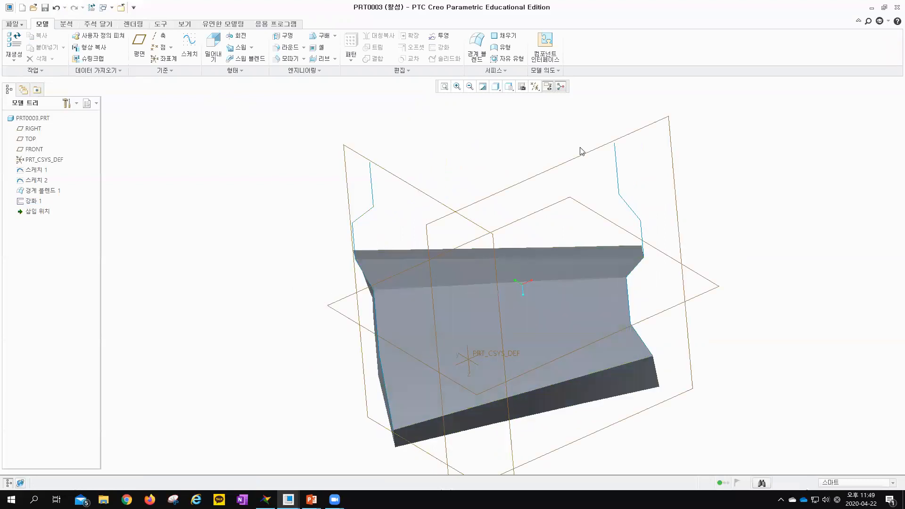
{"action": "middle_click_drag", "start_coordinate": [349, 317], "coordinate": [298, 299]}
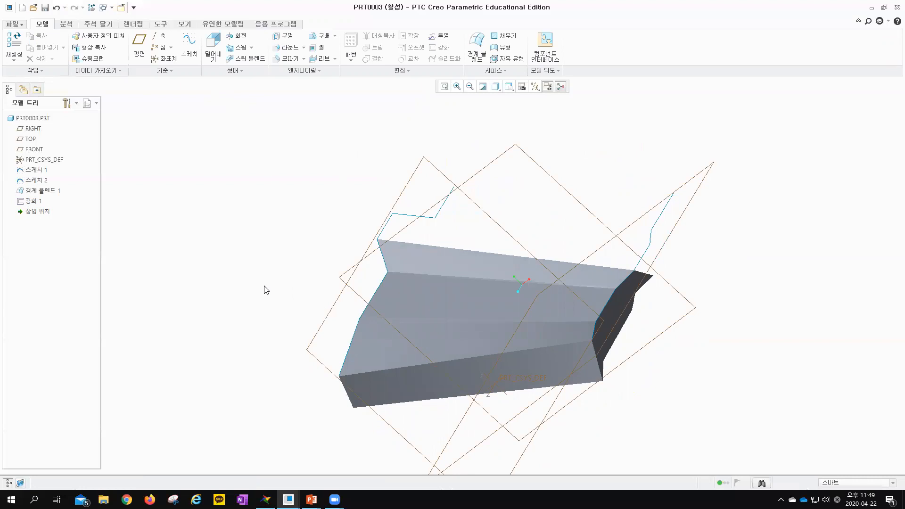
Delete the thicken feature, the boundary blend and both sketches, and restore the default view orientation.
{"action": "left_click", "coordinate": [34, 201]}
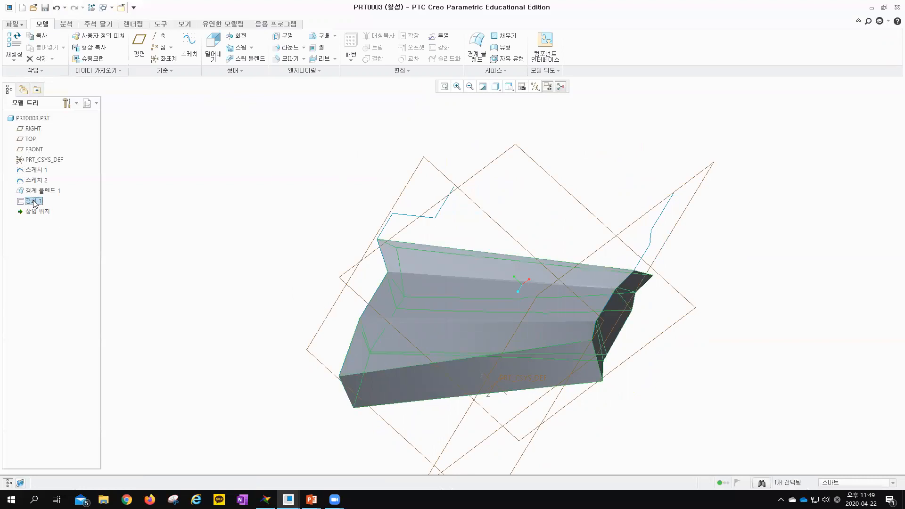
{"action": "left_click", "coordinate": [37, 174], "text": "shift"}
{"action": "key", "text": "Delete"}
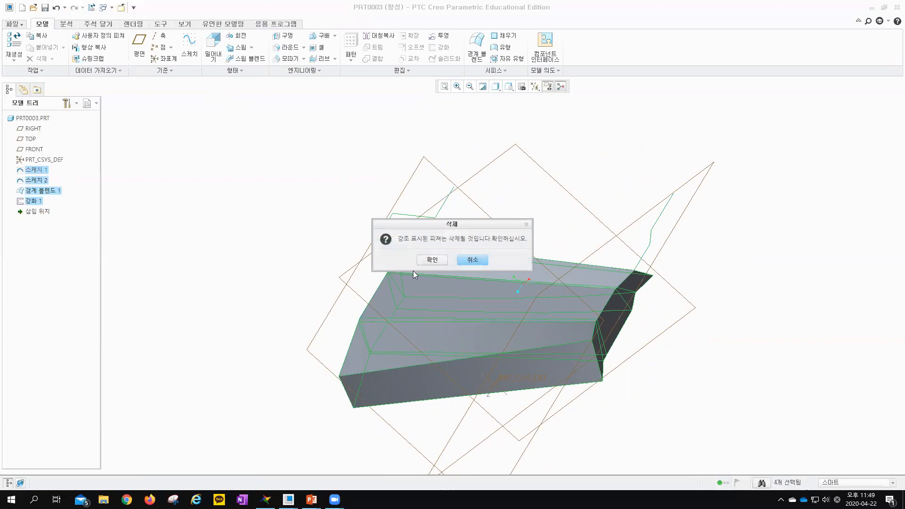
{"action": "left_click", "coordinate": [432, 260]}
{"action": "key", "text": "ctrl+d"}
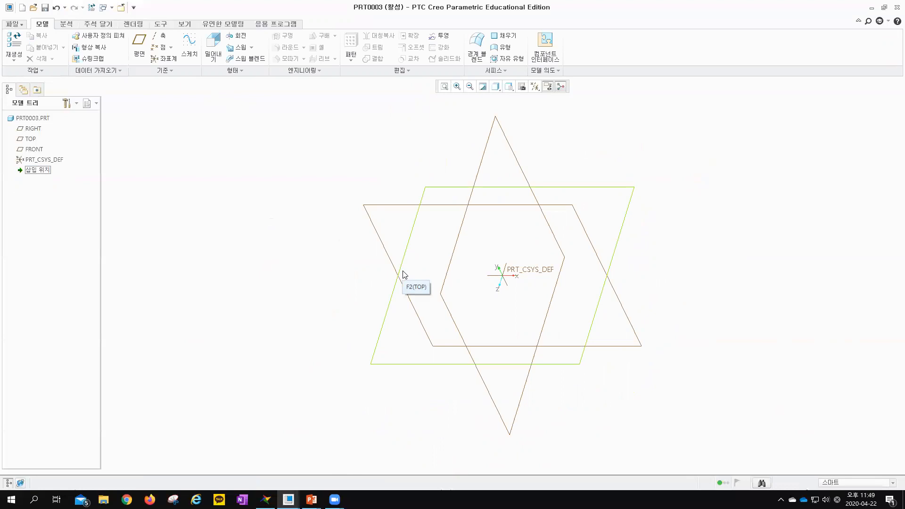
Sketch a V on the TOP plane with two connected lines, both ends on the horizontal axis and the vertex on the vertical axis below.
{"action": "left_click", "coordinate": [408, 246]}
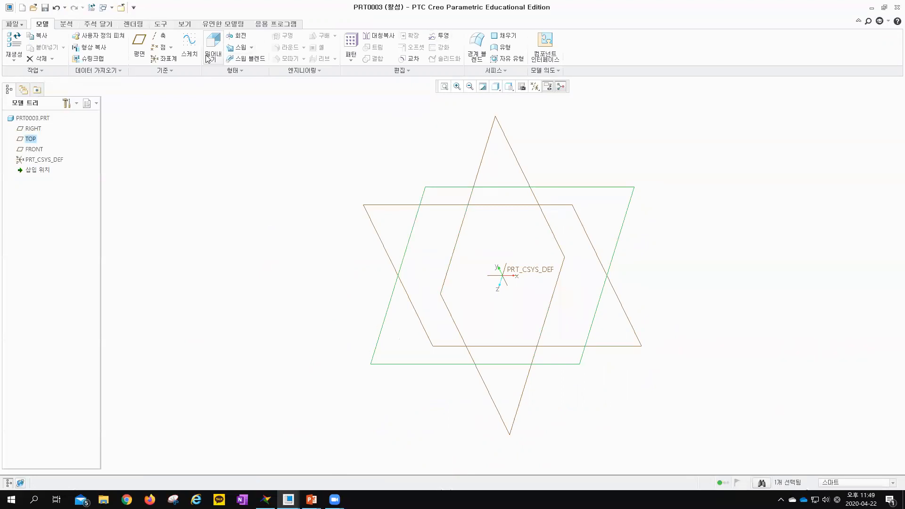
{"action": "left_click", "coordinate": [189, 44]}
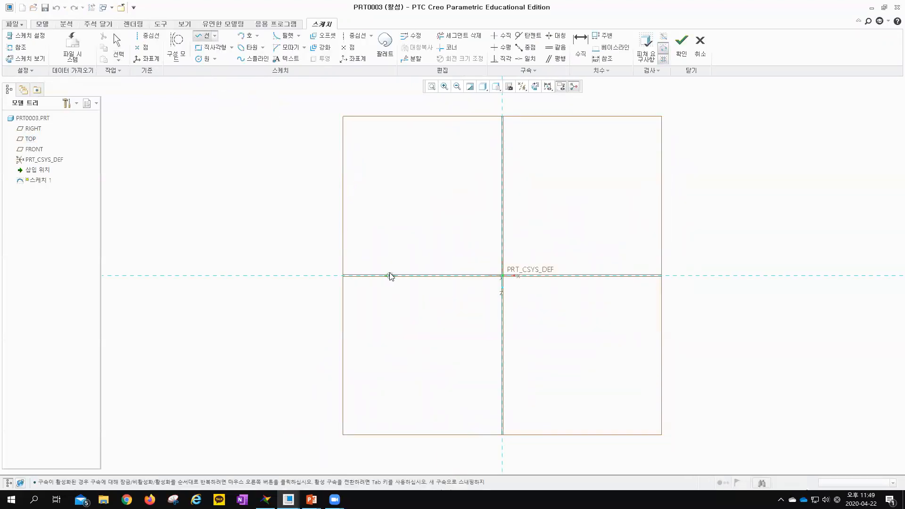
{"action": "left_click", "coordinate": [374, 275]}
{"action": "left_click", "coordinate": [503, 417]}
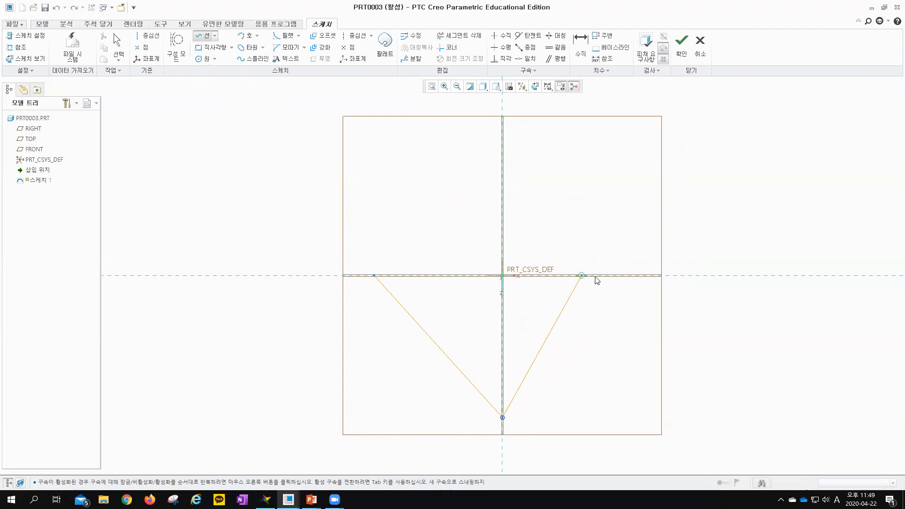
{"action": "left_click", "coordinate": [626, 275]}
{"action": "middle_click", "coordinate": [633, 339]}
{"action": "left_click", "coordinate": [681, 56]}
{"action": "mouse_move", "coordinate": [448, 292]}
{"action": "middle_mouse_down"}
{"action": "mouse_move", "coordinate": [438, 256]}
{"action": "mouse_move", "coordinate": [412, 256]}
{"action": "middle_mouse_up"}
{"action": "mouse_move", "coordinate": [353, 215]}
{"action": "middle_mouse_down", "text": "shift"}
{"action": "mouse_move", "coordinate": [375, 324]}
{"action": "mouse_move", "coordinate": [357, 310]}
{"action": "mouse_move", "coordinate": [364, 316]}
{"action": "middle_mouse_up", "text": "shift"}
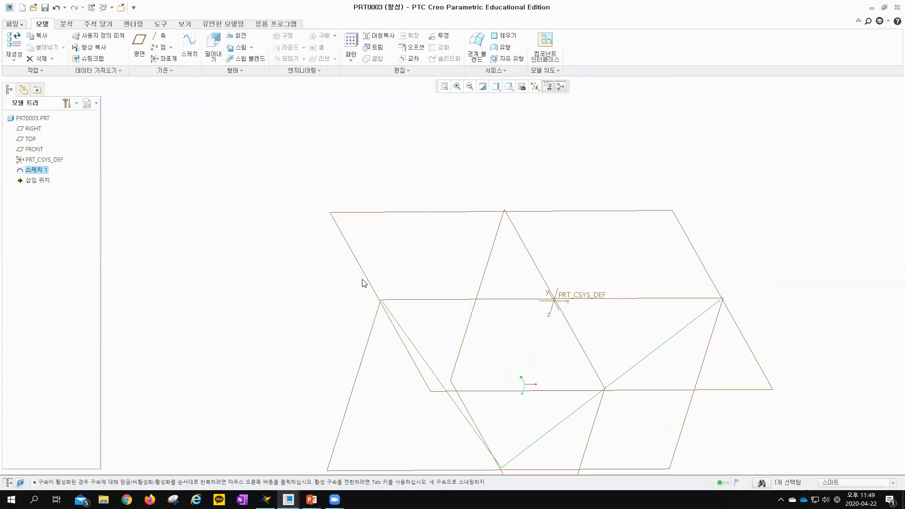
Start a sketch on the FRONT plane and add the end point of the V's first line as a sketch reference.
{"action": "left_click", "coordinate": [364, 276]}
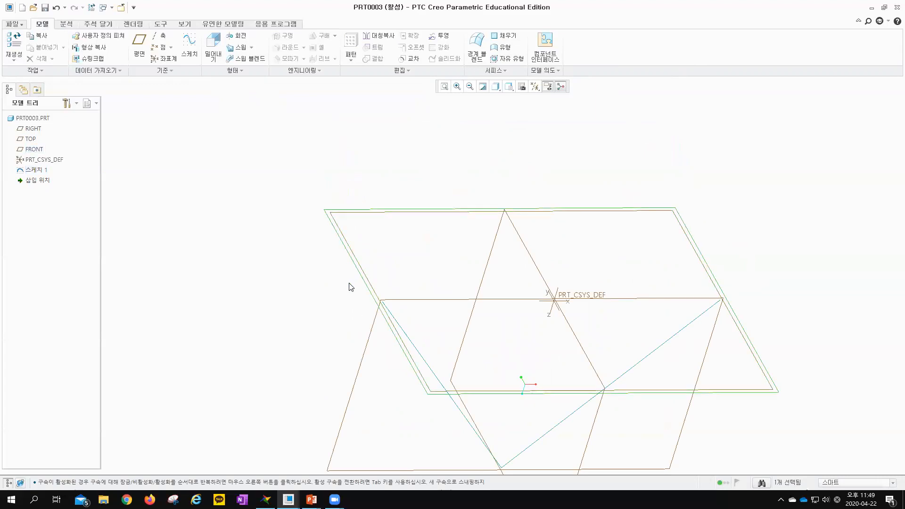
{"action": "left_click", "coordinate": [189, 47]}
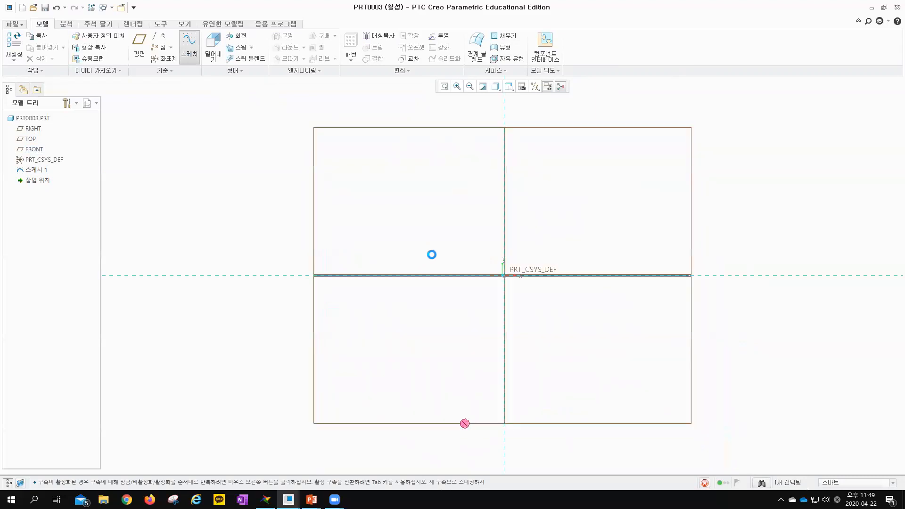
{"action": "mouse_move", "coordinate": [459, 252]}
{"action": "middle_mouse_down"}
{"action": "mouse_move", "coordinate": [436, 271]}
{"action": "mouse_move", "coordinate": [397, 224]}
{"action": "mouse_move", "coordinate": [407, 310]}
{"action": "middle_mouse_up"}
{"action": "scroll", "coordinate": [398, 289], "scroll_direction": "down", "scroll_amount": 5}
{"action": "scroll", "coordinate": [399, 292], "scroll_direction": "down", "scroll_amount": 3}
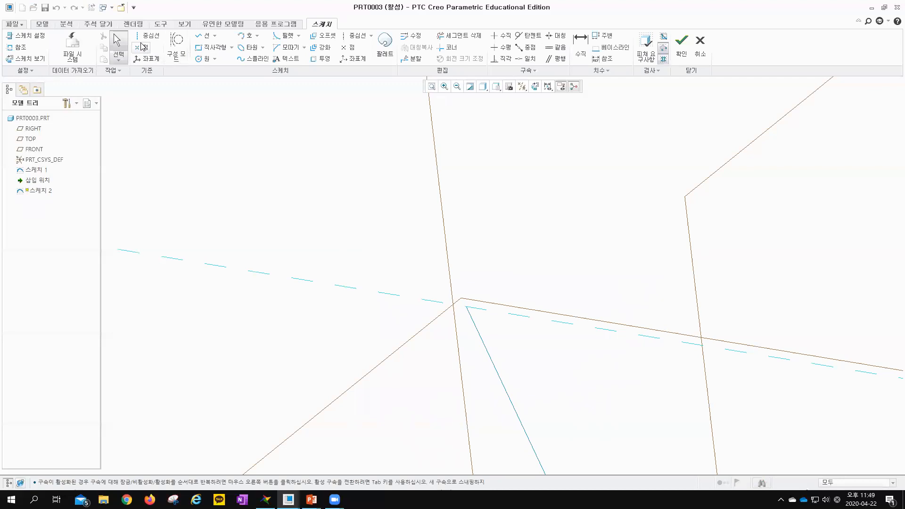
{"action": "left_click", "coordinate": [19, 47]}
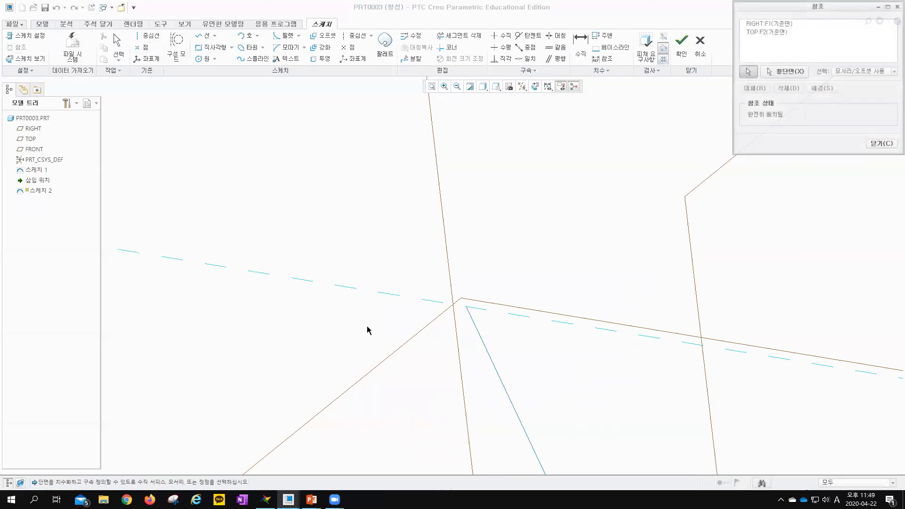
{"action": "left_click", "coordinate": [465, 308]}
Add the end point of the V's second line as a further sketch reference, and finish the reference selection.
{"action": "middle_click_drag", "start_coordinate": [751, 399], "coordinate": [323, 249], "text": "shift"}
{"action": "middle_click_drag", "start_coordinate": [592, 337], "coordinate": [256, 267], "text": "shift"}
{"action": "scroll", "coordinate": [655, 359], "scroll_direction": "up", "scroll_amount": 4}
{"action": "middle_click_drag", "start_coordinate": [736, 370], "coordinate": [428, 328], "text": "shift"}
{"action": "scroll", "coordinate": [763, 344], "scroll_direction": "down", "scroll_amount": 4}
{"action": "left_click", "coordinate": [639, 313]}
{"action": "left_click", "coordinate": [885, 146]}
{"action": "middle_click_drag", "start_coordinate": [376, 295], "coordinate": [680, 338], "text": "shift"}
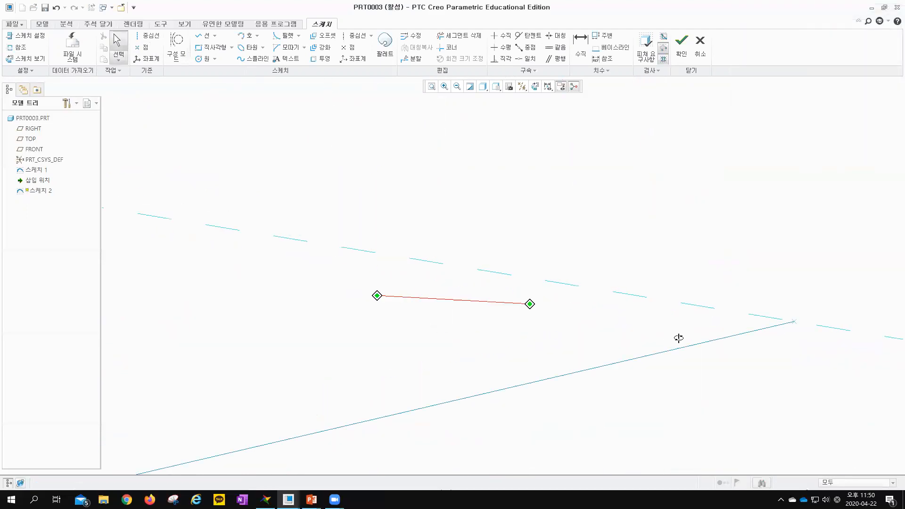
Sketch an upward arc with a radius of about 218 between the two referenced V end points on the FRONT plane, and finish the sketch.
{"action": "left_click", "coordinate": [533, 84]}
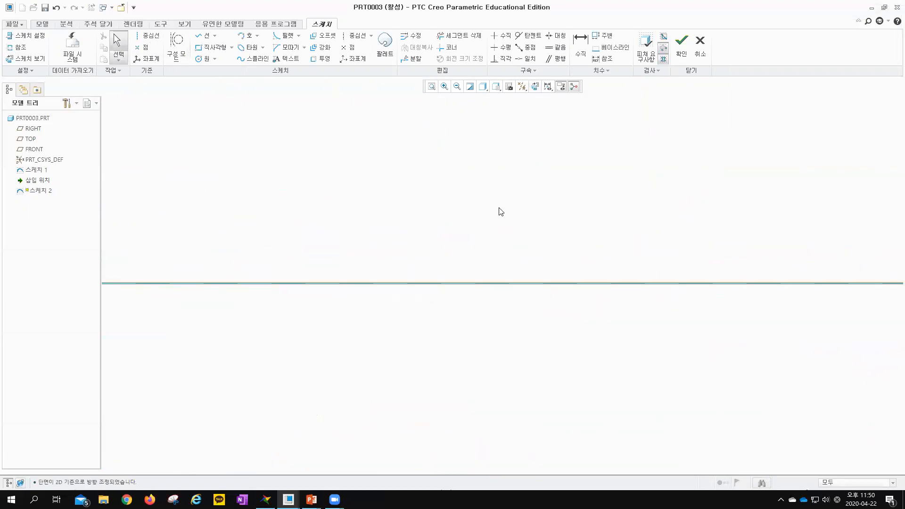
{"action": "scroll", "coordinate": [476, 252], "scroll_direction": "down", "scroll_amount": 4}
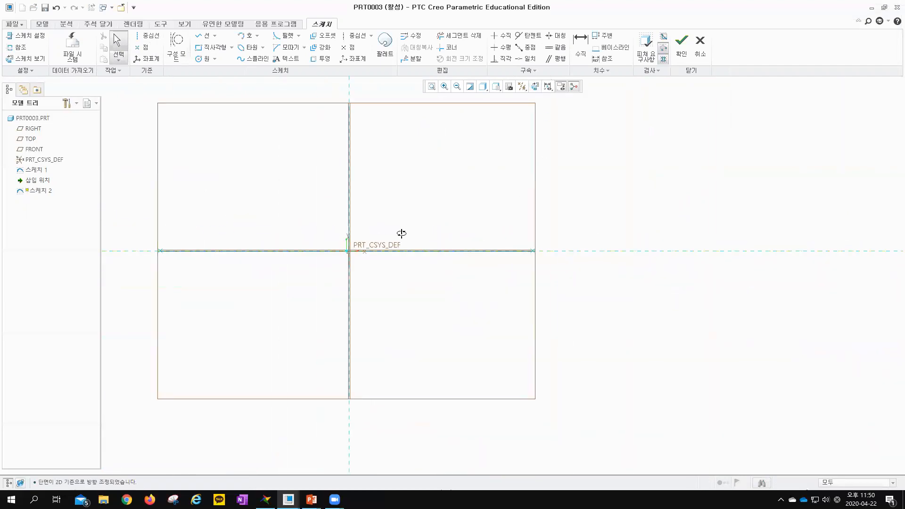
{"action": "middle_click_drag", "start_coordinate": [400, 235], "coordinate": [493, 272], "text": "shift"}
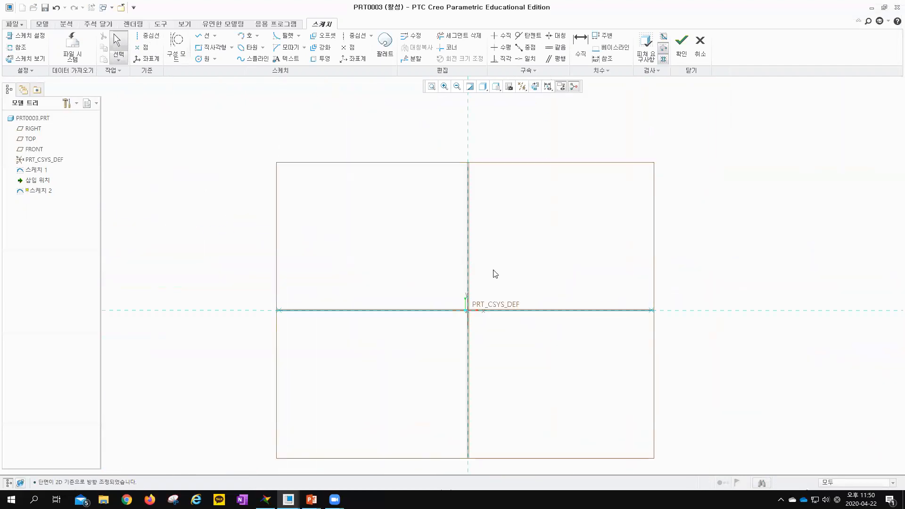
{"action": "left_click", "coordinate": [245, 36]}
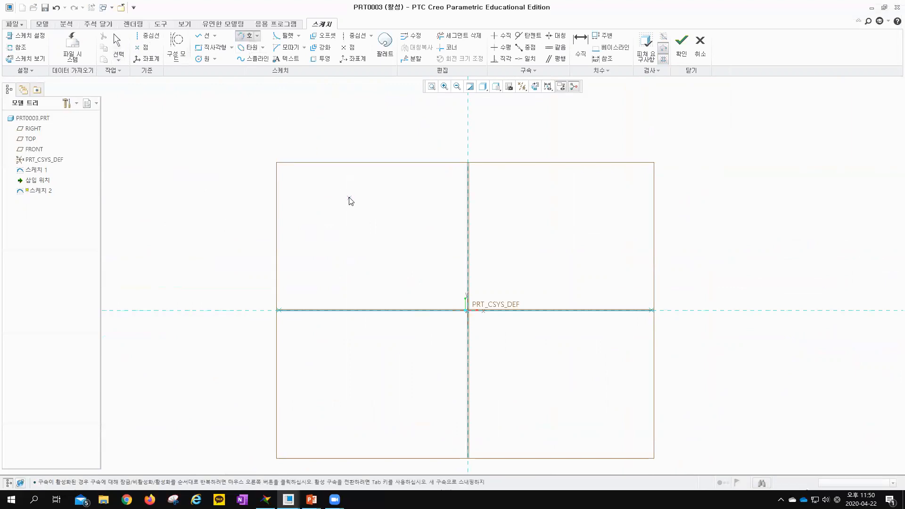
{"action": "left_click", "coordinate": [278, 311]}
{"action": "left_click", "coordinate": [651, 310]}
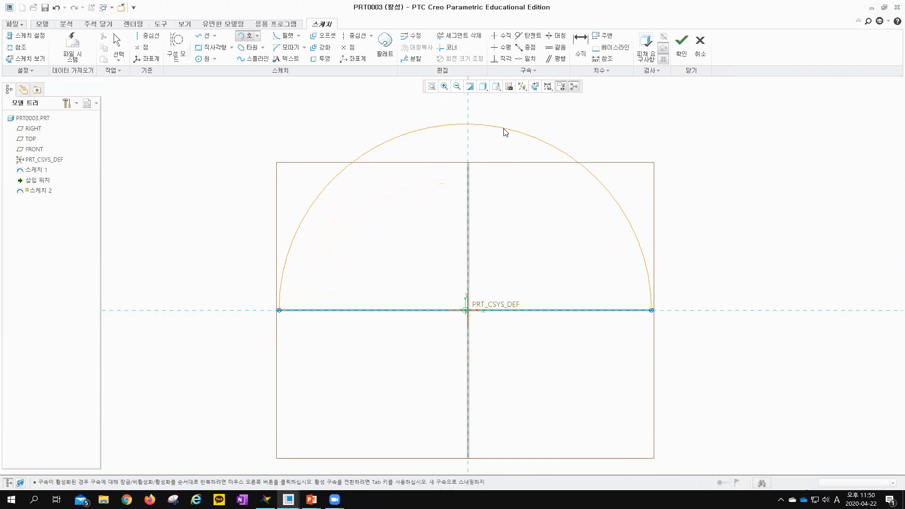
{"action": "left_click", "coordinate": [495, 189]}
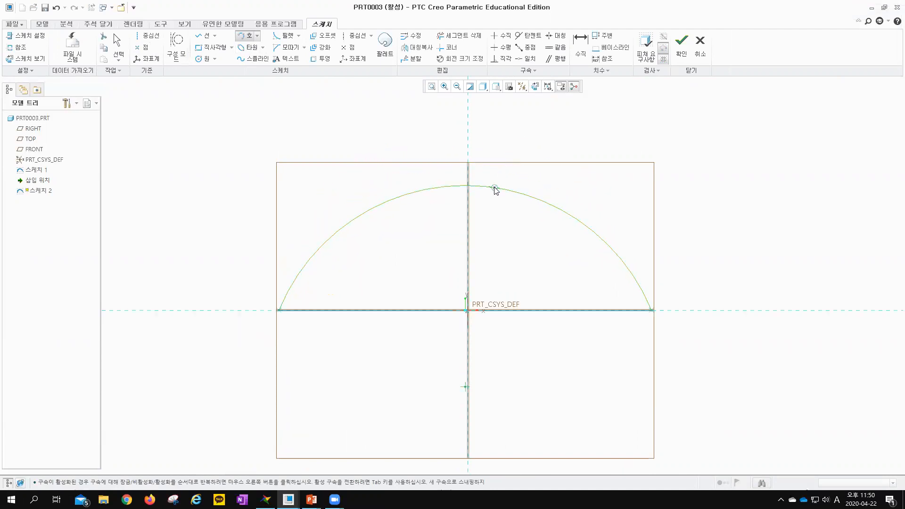
{"action": "middle_click", "coordinate": [594, 143]}
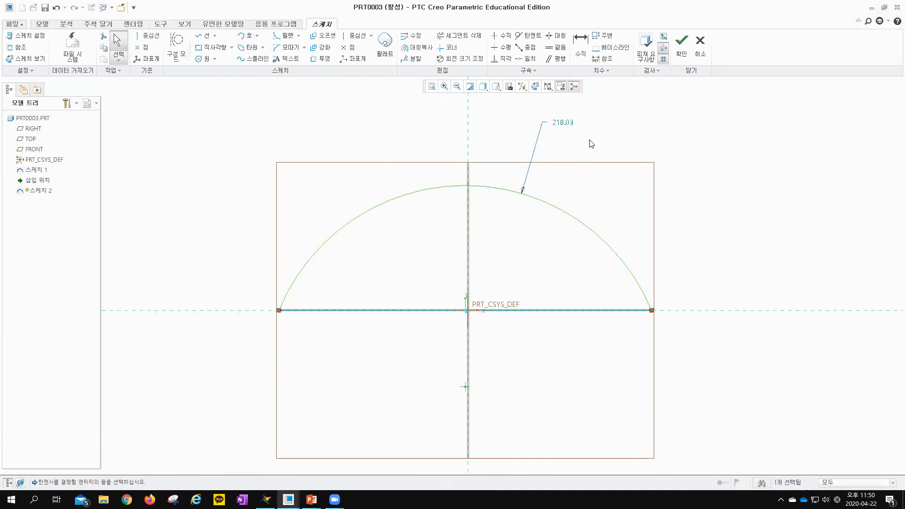
{"action": "left_click", "coordinate": [682, 55]}
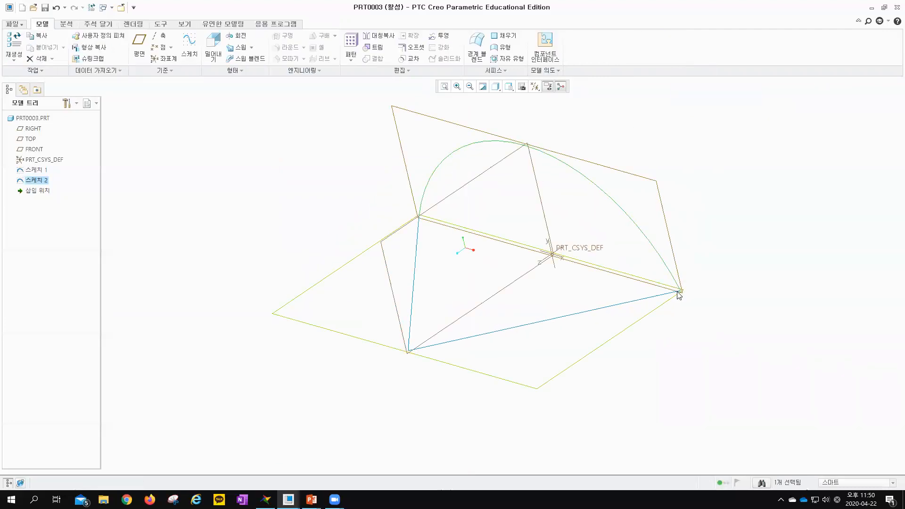
Create a boundary blend between the complete V sketch chain and the arc as two first-direction chains.
{"action": "left_click", "coordinate": [414, 284]}
{"action": "left_click", "coordinate": [413, 285]}
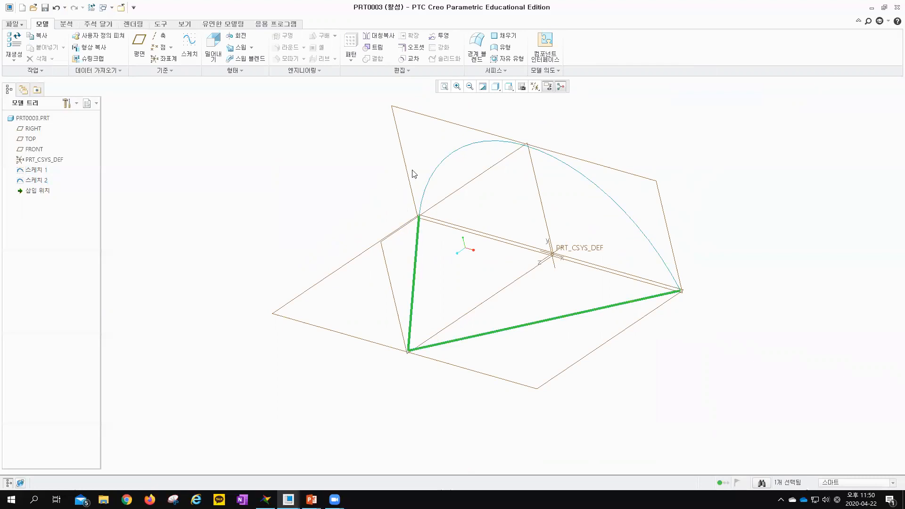
{"action": "left_click", "coordinate": [427, 261]}
{"action": "left_click", "coordinate": [415, 263]}
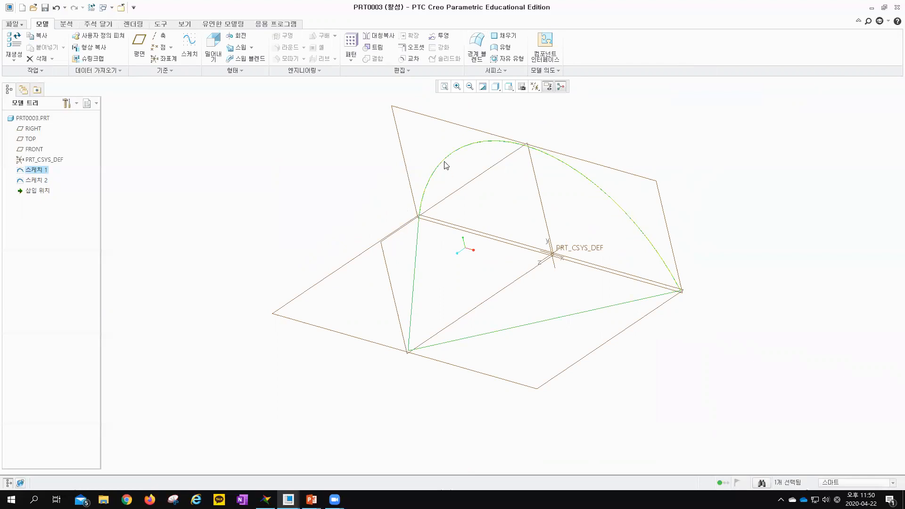
{"action": "left_click", "coordinate": [445, 165], "text": "ctrl"}
{"action": "left_click", "coordinate": [477, 61]}
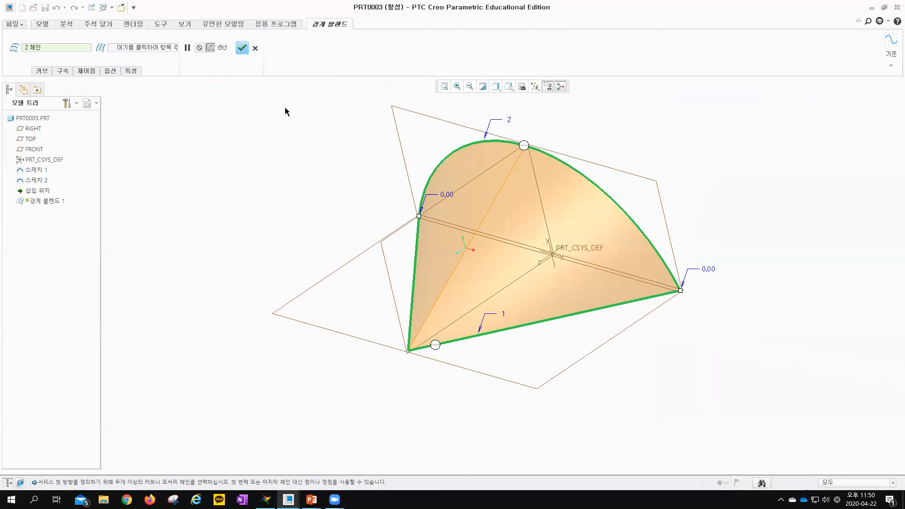
{"action": "middle_click_drag", "start_coordinate": [314, 178], "coordinate": [384, 182]}
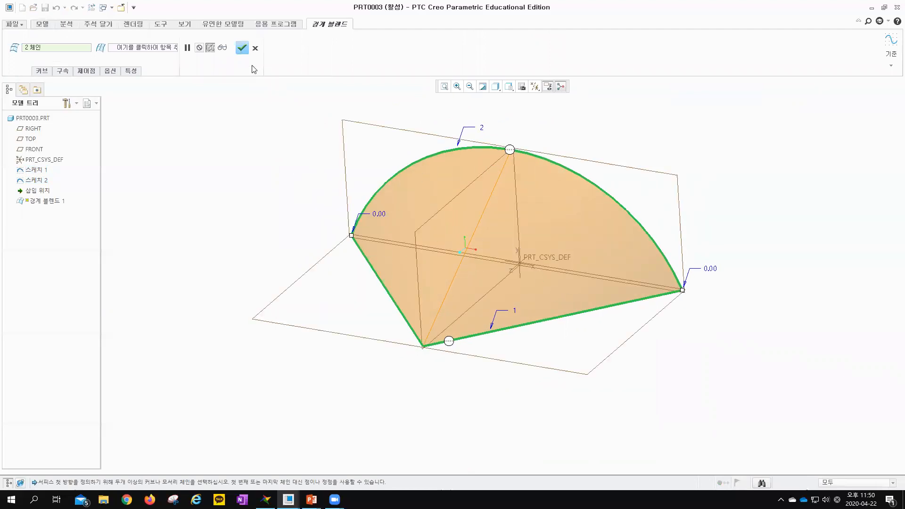
{"action": "left_click", "coordinate": [241, 48]}
Inspect the blended surface from several angles, and delete the boundary blend from the part.
{"action": "middle_click_drag", "start_coordinate": [252, 212], "coordinate": [253, 253]}
{"action": "scroll", "coordinate": [384, 269], "scroll_direction": "down", "scroll_amount": 2}
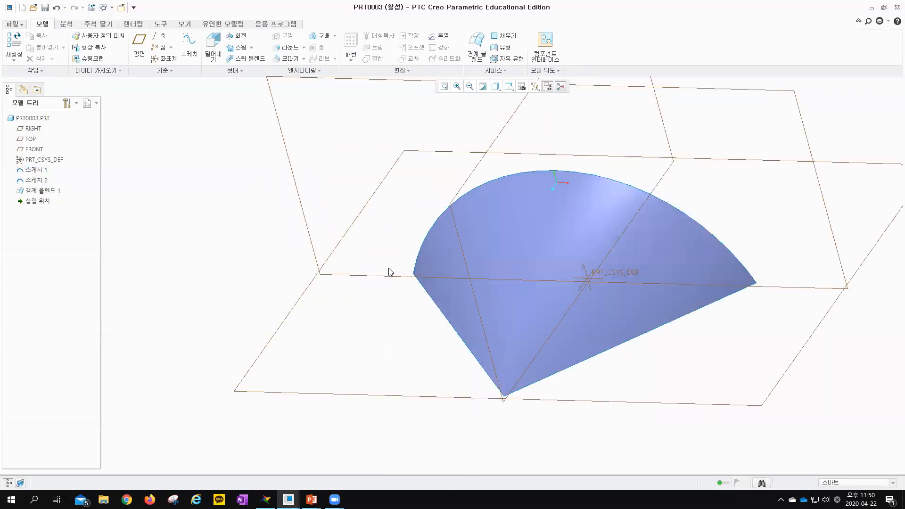
{"action": "middle_click_drag", "start_coordinate": [427, 279], "coordinate": [502, 281]}
{"action": "left_click", "coordinate": [516, 279]}
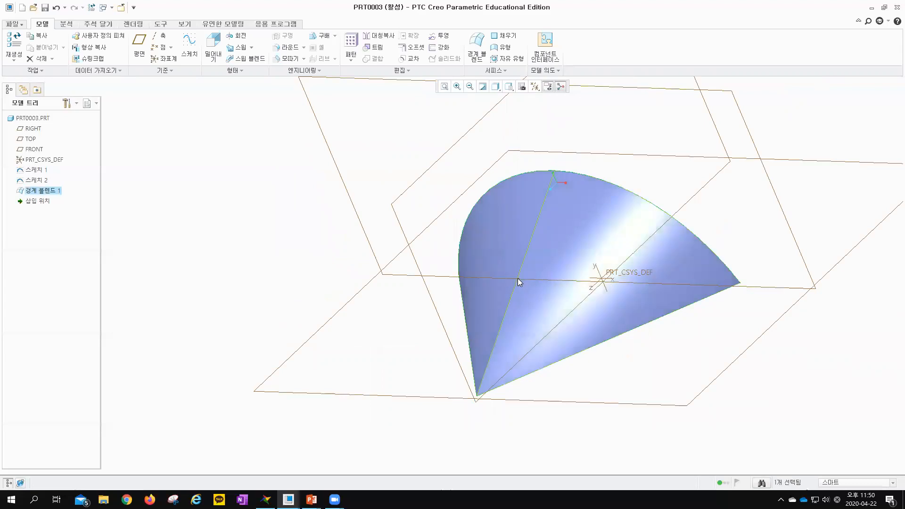
{"action": "mouse_move", "coordinate": [421, 291]}
{"action": "middle_mouse_down"}
{"action": "mouse_move", "coordinate": [494, 274]}
{"action": "mouse_move", "coordinate": [421, 278]}
{"action": "middle_mouse_up"}
{"action": "left_click", "coordinate": [49, 191]}
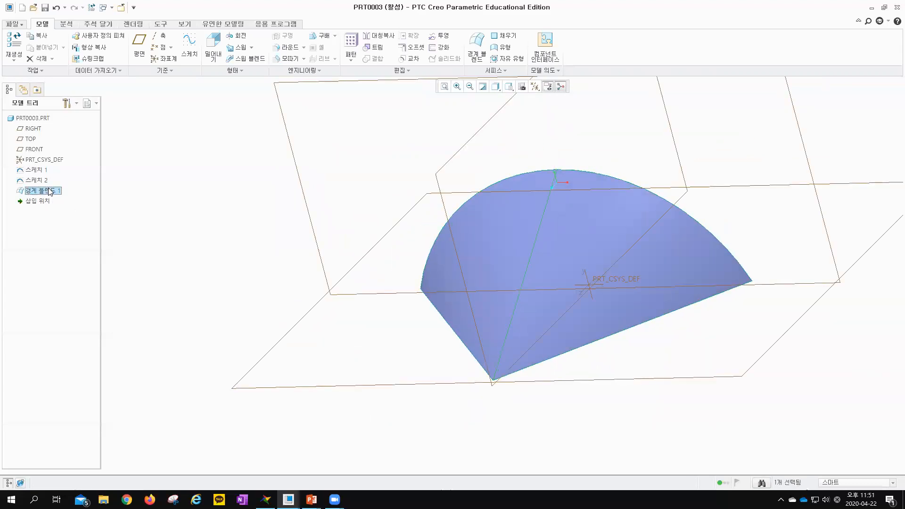
{"action": "right_click", "coordinate": [48, 191]}
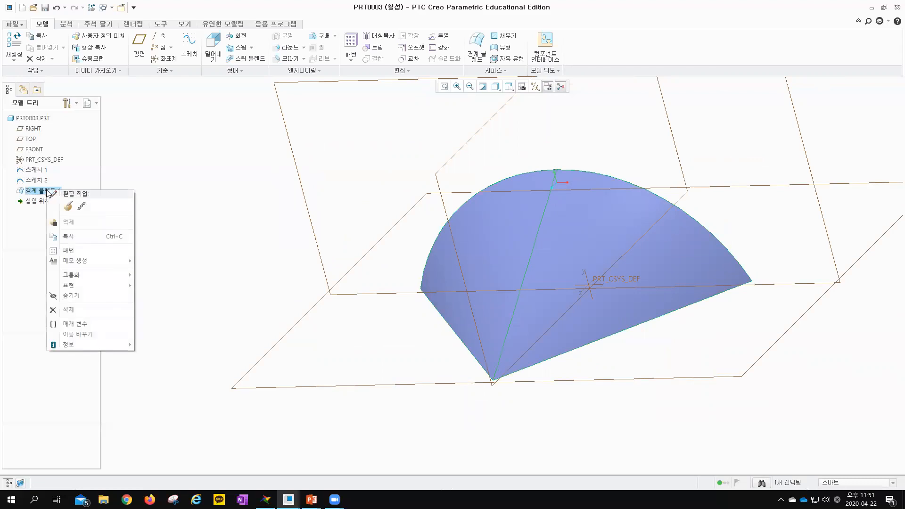
{"action": "left_click", "coordinate": [90, 309]}
{"action": "left_click", "coordinate": [431, 259]}
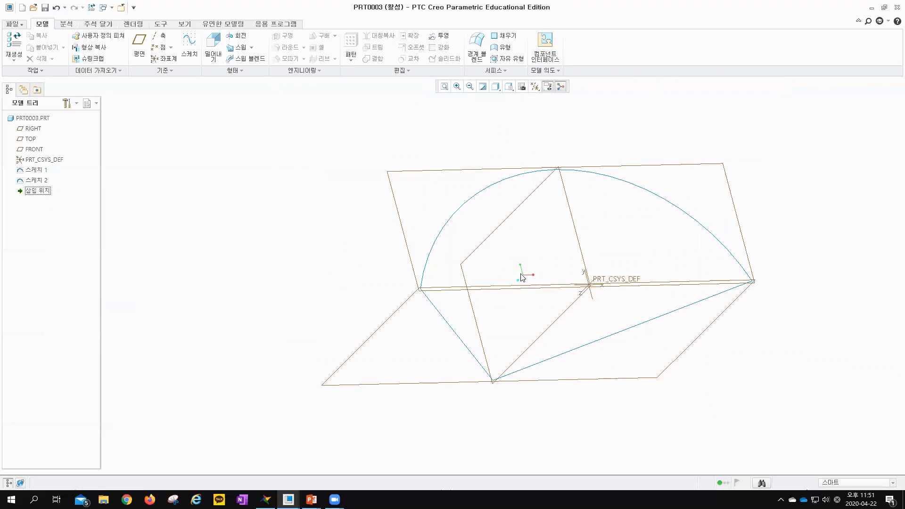
Start a new boundary blend and select the V's two lines as separate first-direction chains.
{"action": "left_click", "coordinate": [730, 343]}
{"action": "left_click", "coordinate": [476, 47]}
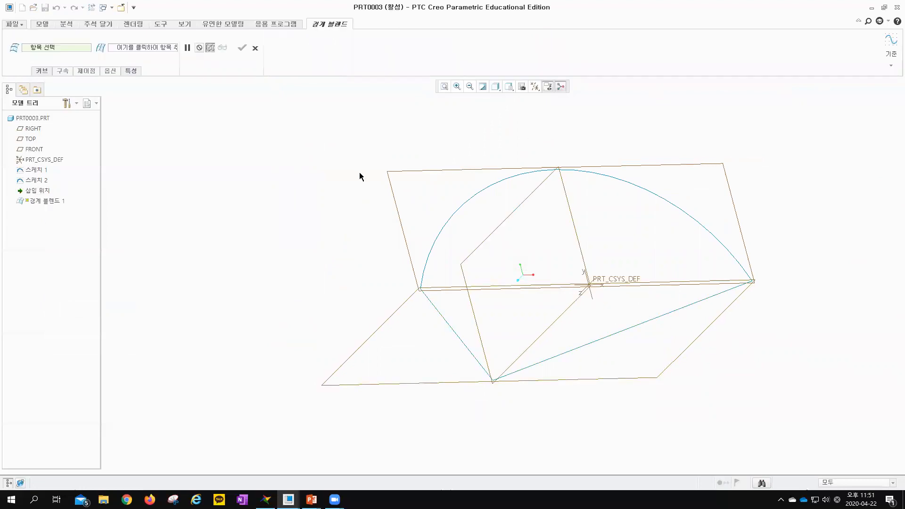
{"action": "middle_click_drag", "start_coordinate": [307, 183], "coordinate": [304, 196]}
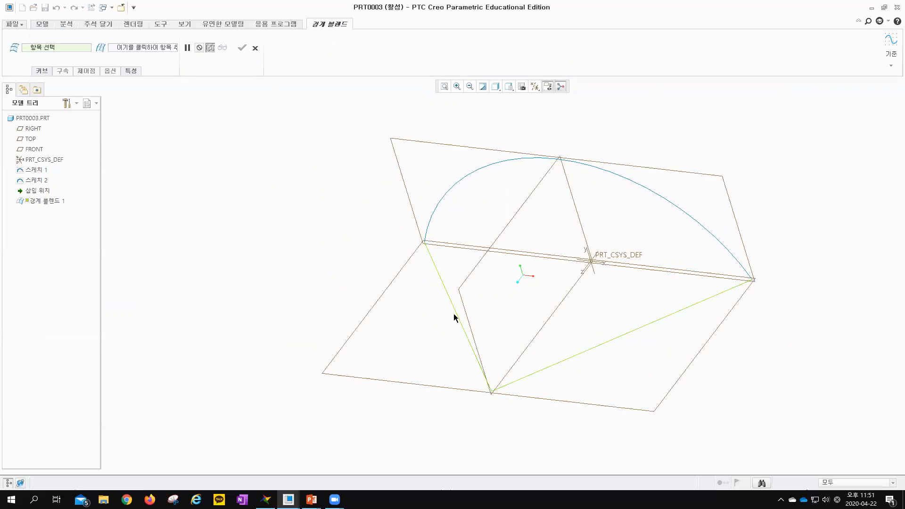
{"action": "left_click", "coordinate": [606, 344]}
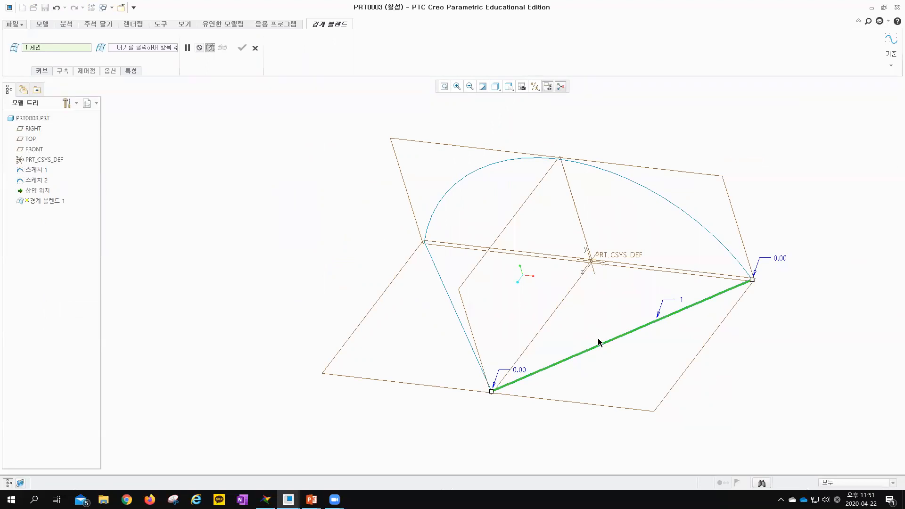
{"action": "left_click", "coordinate": [458, 318], "text": "ctrl"}
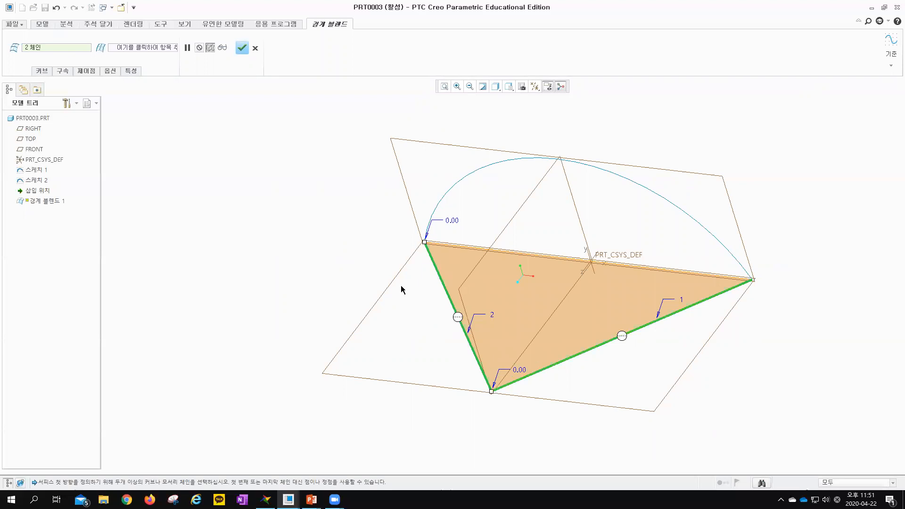
{"action": "key", "text": "ctrl+z"}
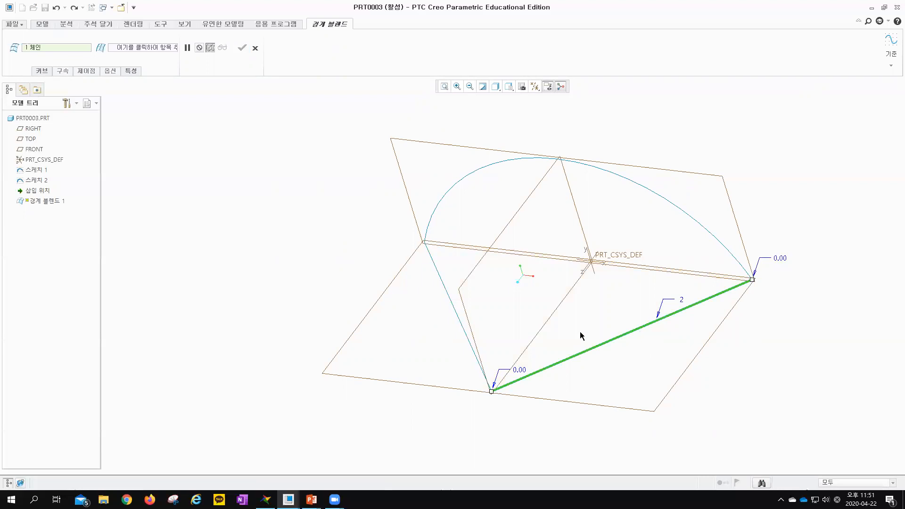
{"action": "left_click", "coordinate": [464, 333], "text": "ctrl"}
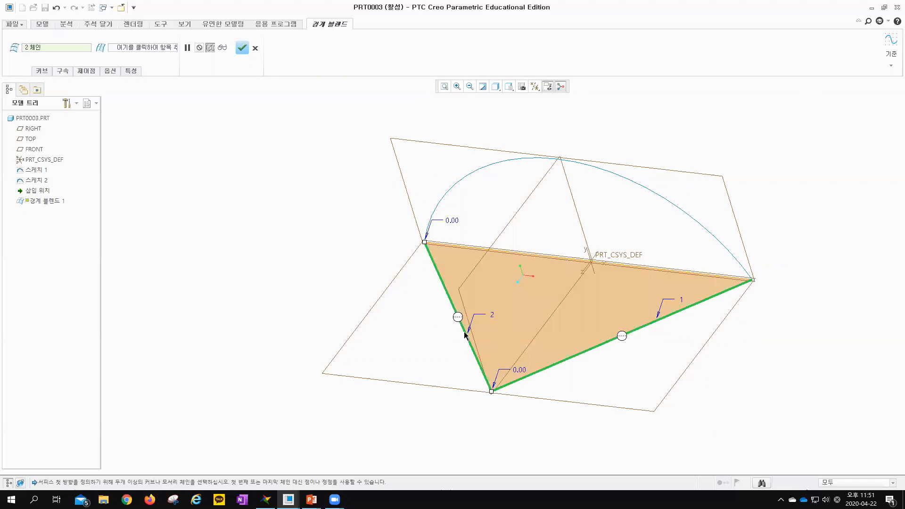
Try adding the arc as a third first-direction chain, and undo that selection.
{"action": "left_click", "coordinate": [465, 179]}
{"action": "mouse_move", "coordinate": [371, 233]}
{"action": "middle_mouse_down"}
{"action": "mouse_move", "coordinate": [397, 216]}
{"action": "mouse_move", "coordinate": [359, 233]}
{"action": "middle_mouse_up"}
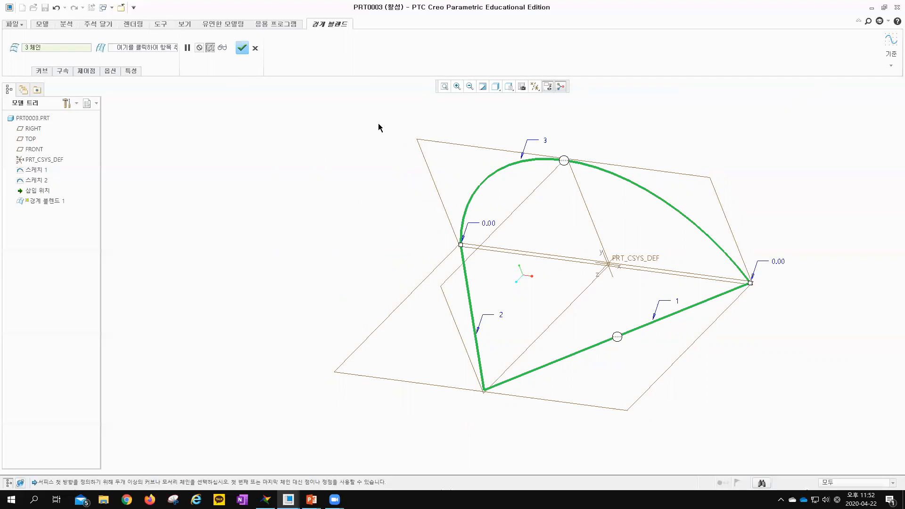
{"action": "key", "text": "ctrl+z"}
{"action": "middle_click_drag", "start_coordinate": [371, 204], "coordinate": [364, 207]}
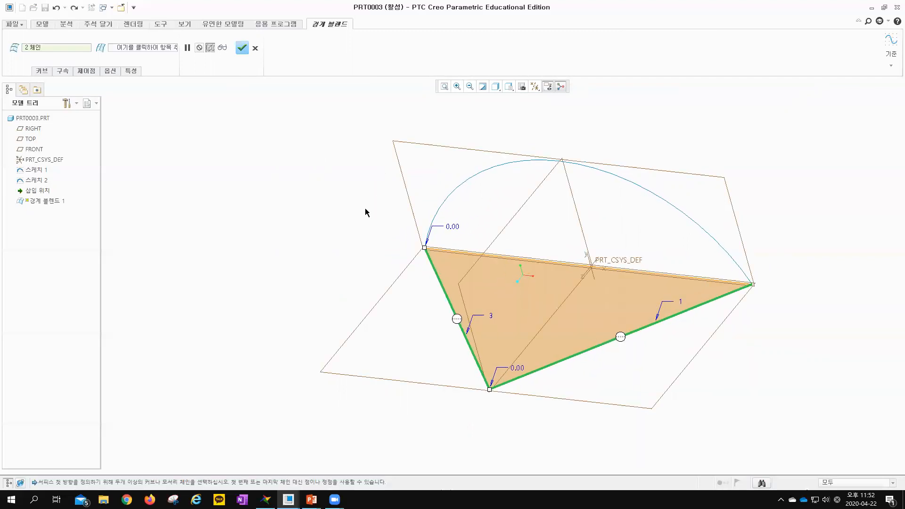
Try the arc as a single second-direction chain of the boundary blend, and undo all chain selections.
{"action": "left_click", "coordinate": [156, 49]}
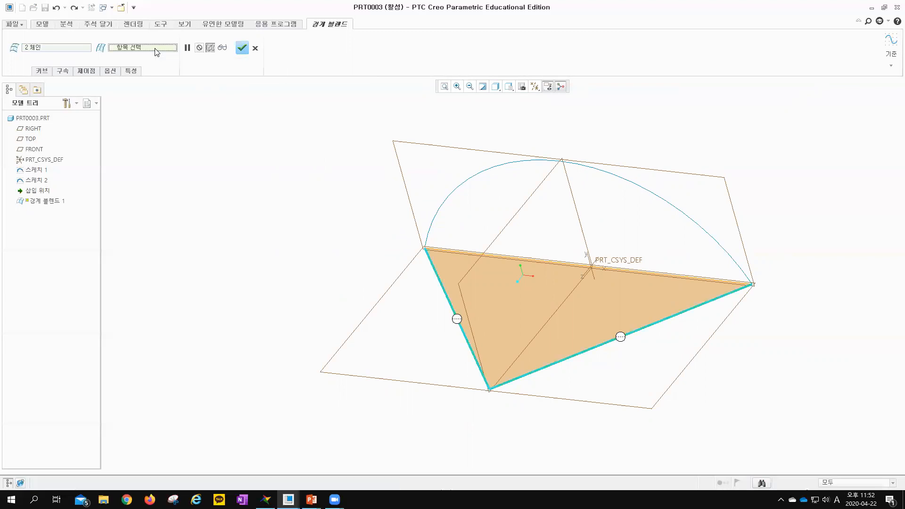
{"action": "left_click", "coordinate": [464, 182]}
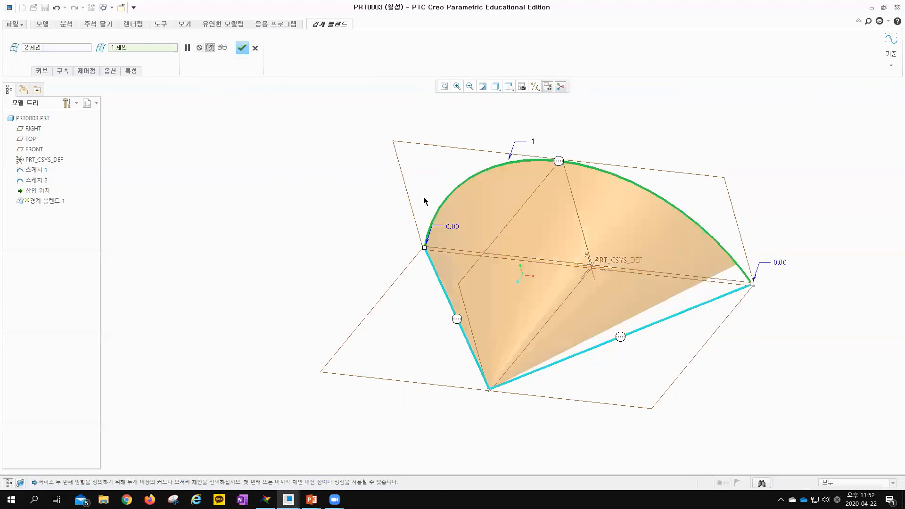
{"action": "mouse_move", "coordinate": [272, 166]}
{"action": "middle_mouse_down"}
{"action": "mouse_move", "coordinate": [313, 157]}
{"action": "mouse_move", "coordinate": [274, 166]}
{"action": "middle_mouse_up"}
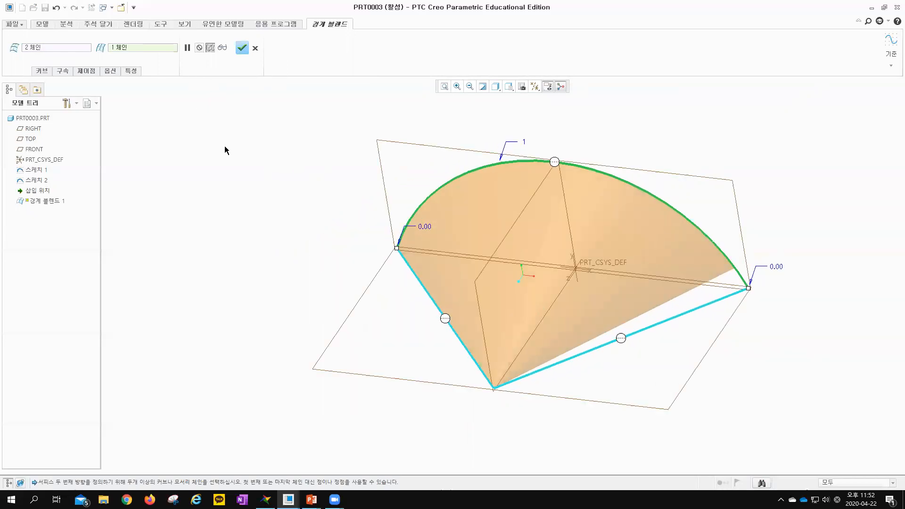
{"action": "middle_click_drag", "start_coordinate": [224, 145], "coordinate": [210, 149]}
{"action": "key", "text": "ctrl+z"}
{"action": "key", "text": "ctrl+z"}
{"action": "key", "text": "ctrl+z"}
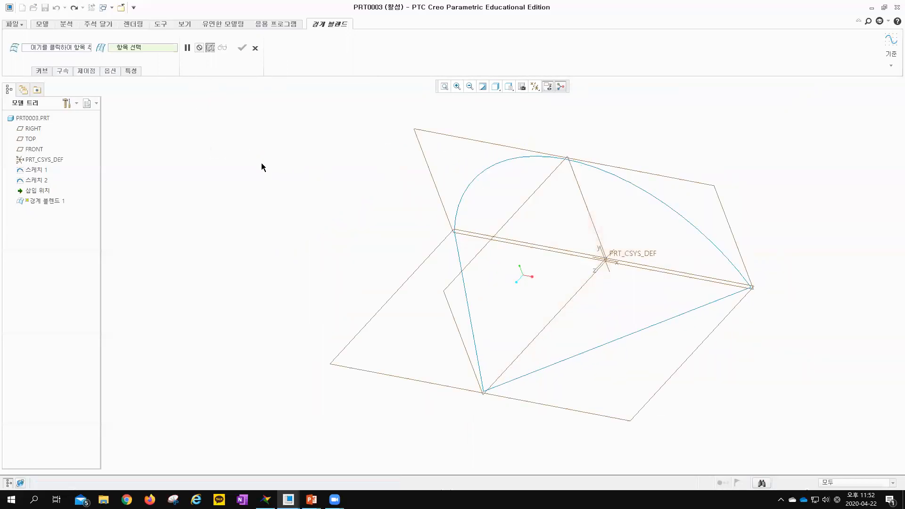
Try the V's two lines as second-direction chains with the arc as the first-direction chain, and undo these selections.
{"action": "left_click", "coordinate": [608, 343]}
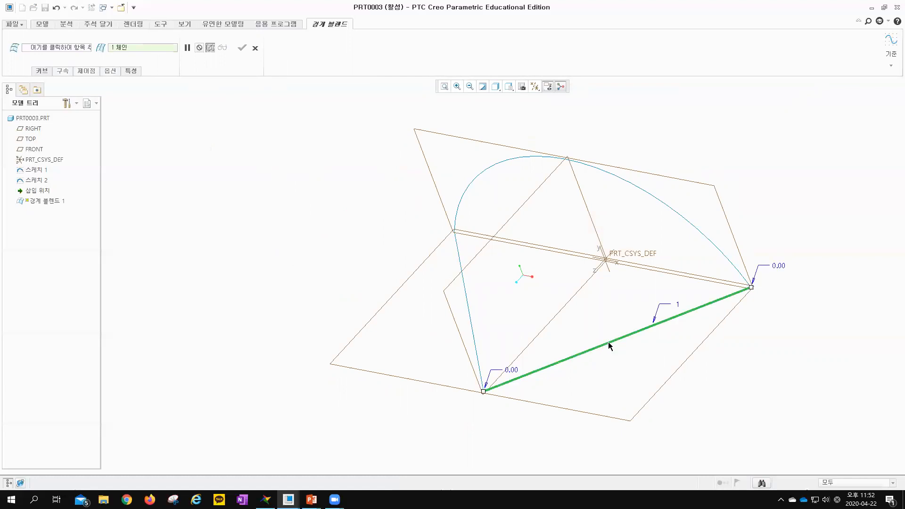
{"action": "left_click", "coordinate": [473, 337], "text": "ctrl"}
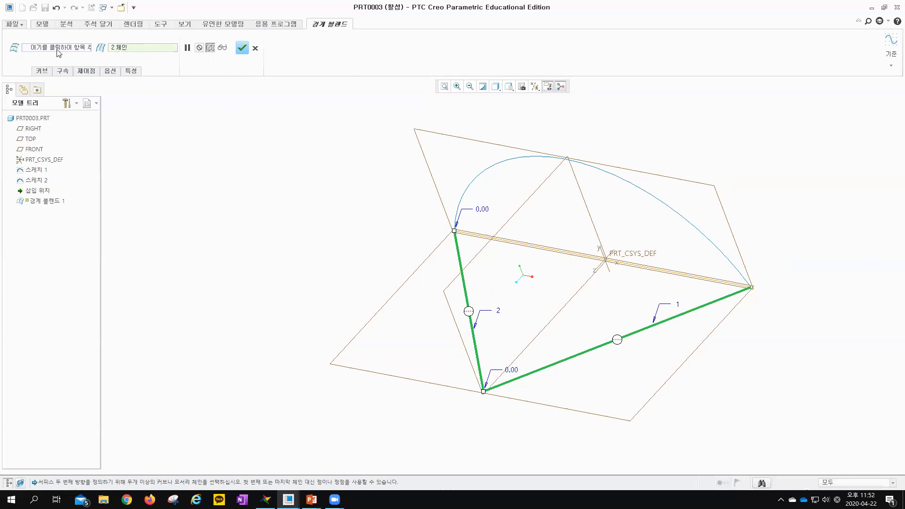
{"action": "left_click", "coordinate": [146, 52]}
{"action": "left_click", "coordinate": [64, 49]}
{"action": "left_click", "coordinate": [491, 170]}
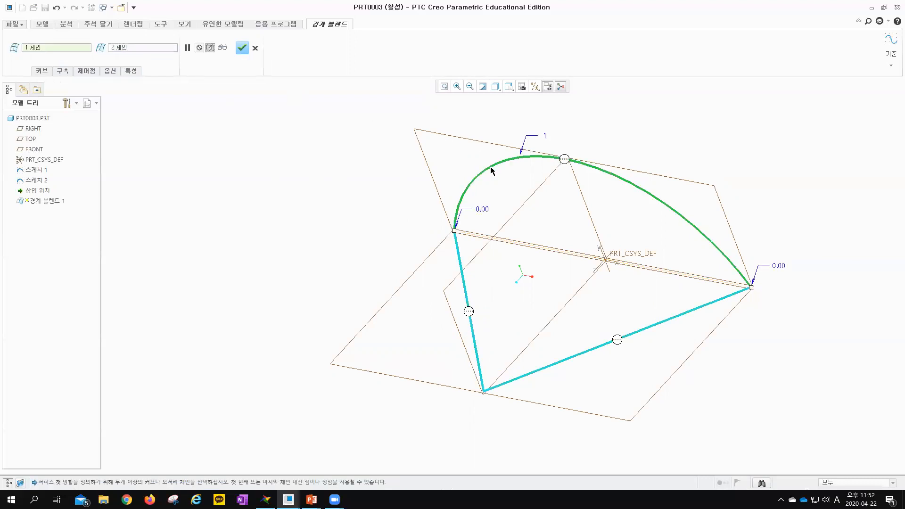
{"action": "key", "text": "ctrl+z"}
{"action": "key", "text": "ctrl+z"}
{"action": "key", "text": "ctrl+z"}
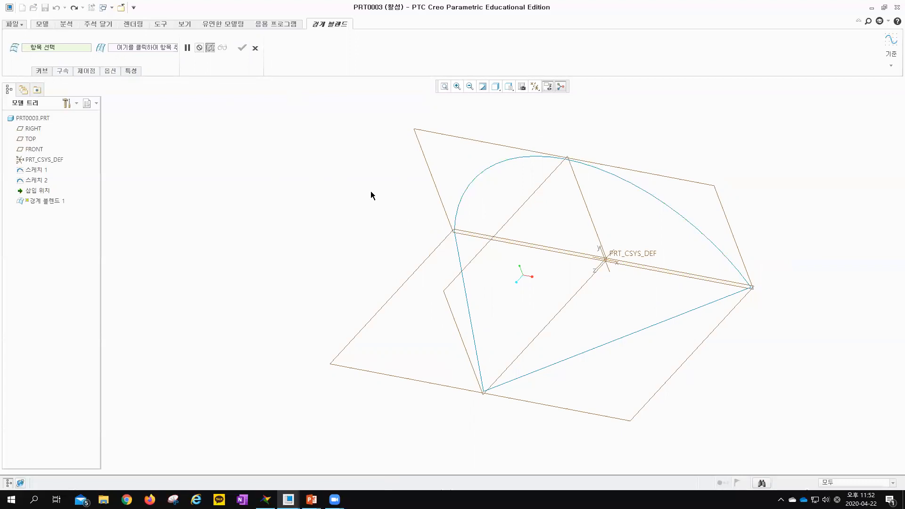
Create the boundary blend with the V's two lines as separate first-direction chains and the arc as the second-direction chain.
{"action": "left_click", "coordinate": [588, 354]}
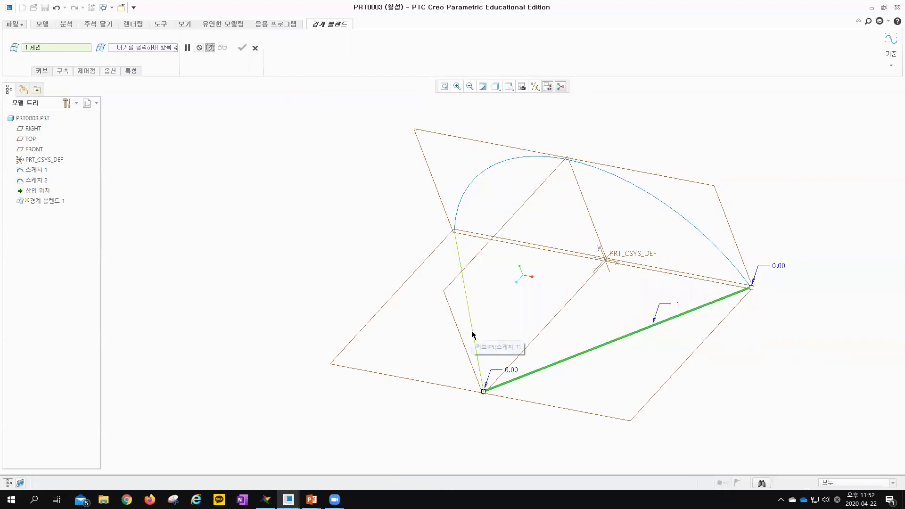
{"action": "left_click", "coordinate": [472, 335], "text": "ctrl"}
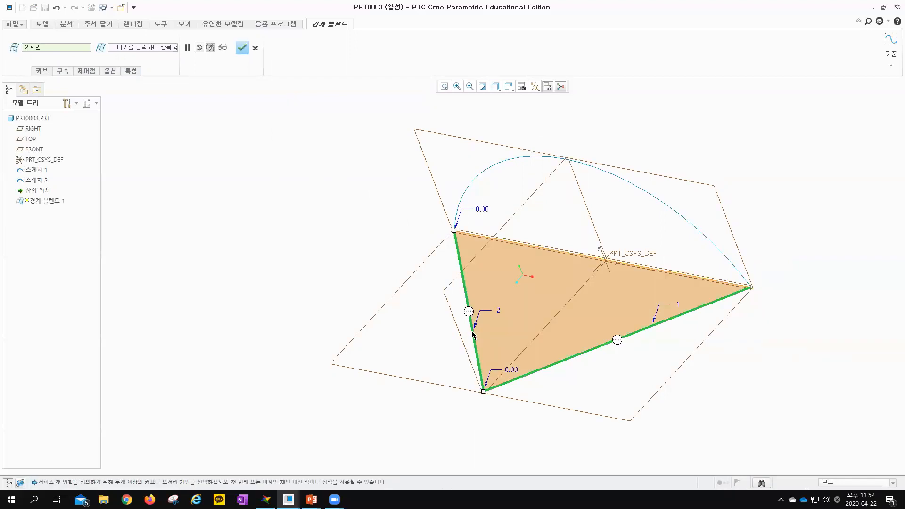
{"action": "left_click", "coordinate": [149, 52]}
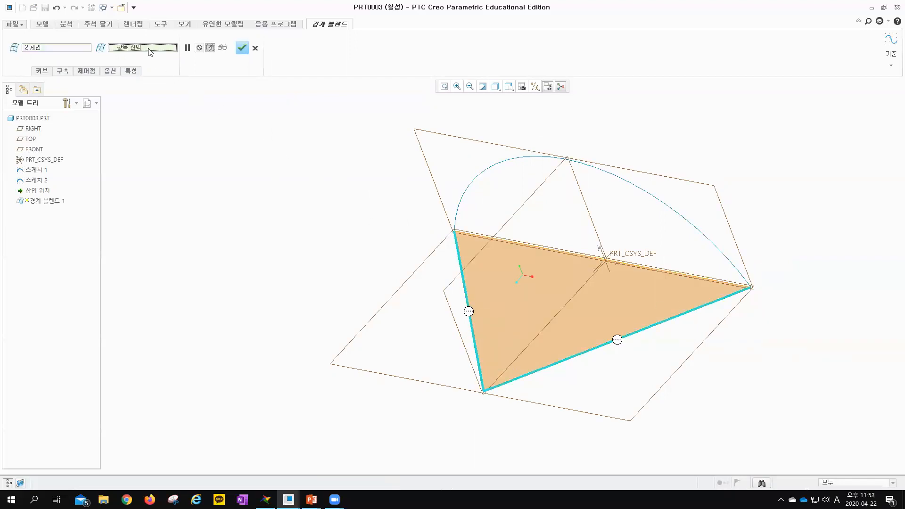
{"action": "left_click", "coordinate": [484, 176]}
{"action": "middle_click_drag", "start_coordinate": [368, 204], "coordinate": [399, 189]}
{"action": "left_click", "coordinate": [242, 48]}
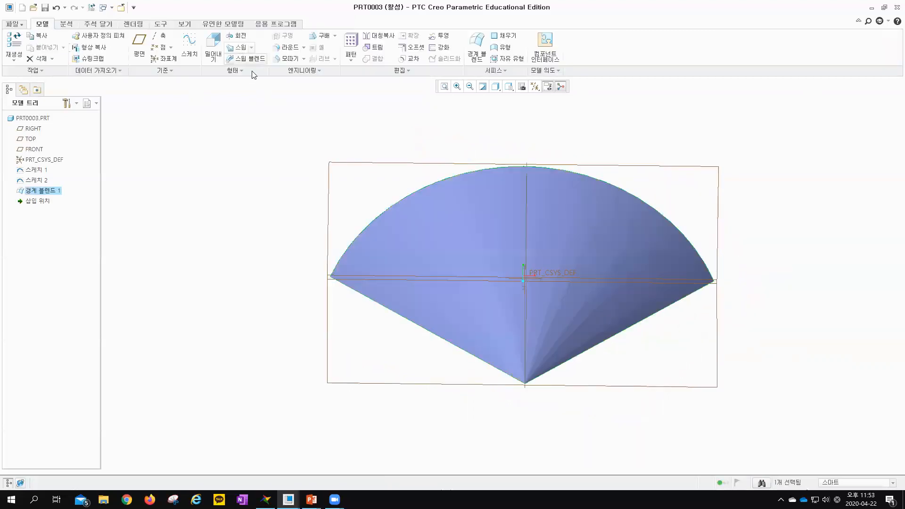
Examine the boundary blend surface from several angles and reopen its definition to review the first- and second-direction chains.
{"action": "middle_click_drag", "start_coordinate": [314, 204], "coordinate": [531, 194]}
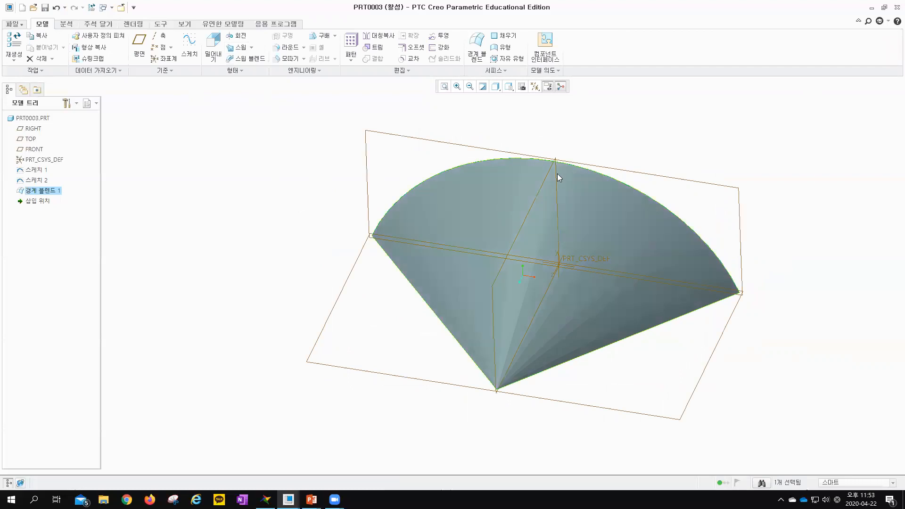
{"action": "middle_click_drag", "start_coordinate": [462, 341], "coordinate": [688, 347]}
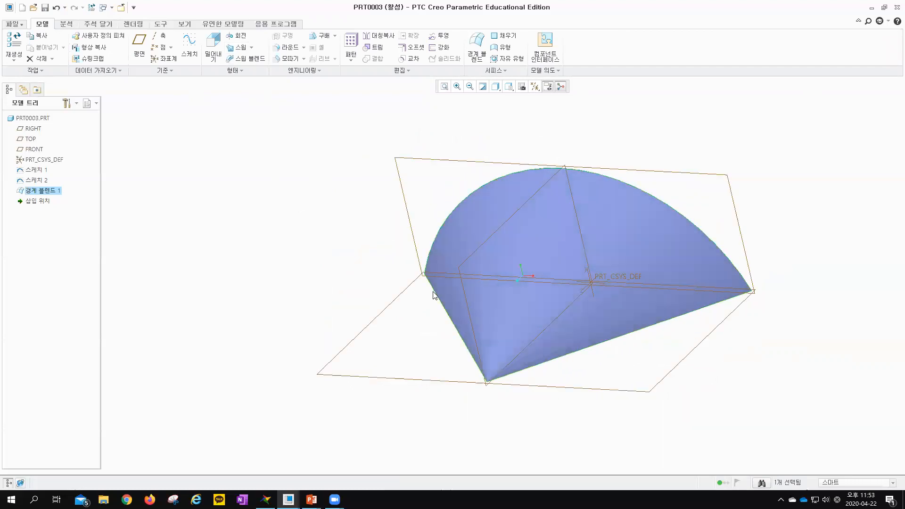
{"action": "middle_click_drag", "start_coordinate": [354, 265], "coordinate": [345, 288], "text": "shift"}
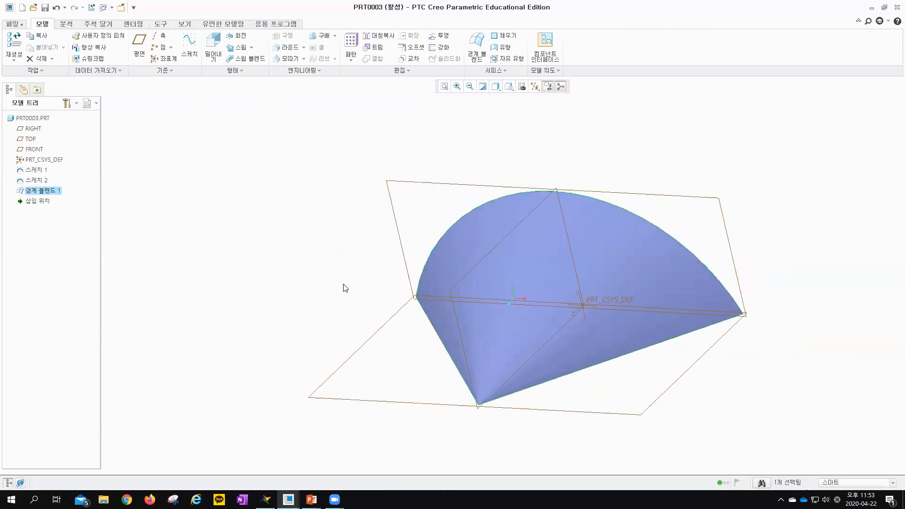
{"action": "right_click", "coordinate": [50, 190]}
{"action": "left_click", "coordinate": [72, 205]}
{"action": "mouse_move", "coordinate": [319, 252]}
{"action": "middle_mouse_down"}
{"action": "mouse_move", "coordinate": [325, 262]}
{"action": "mouse_move", "coordinate": [317, 253]}
{"action": "middle_mouse_up"}
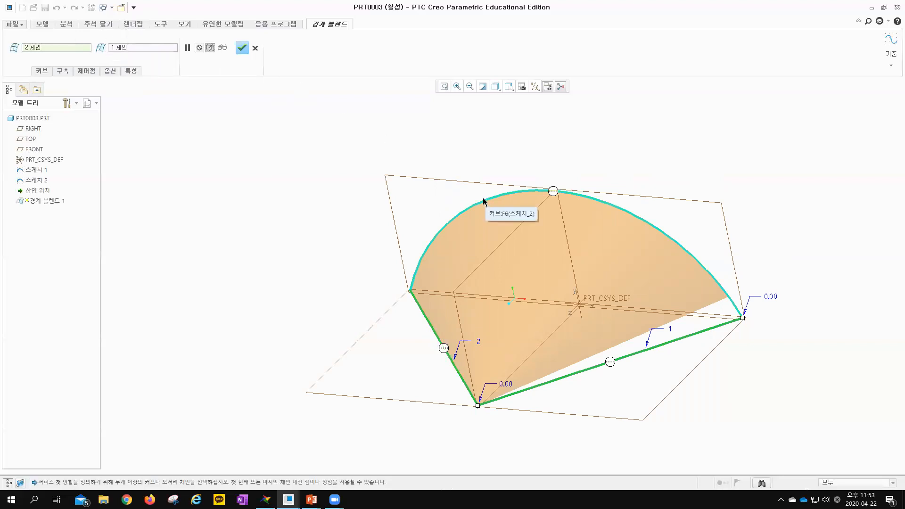
{"action": "left_click", "coordinate": [242, 48]}
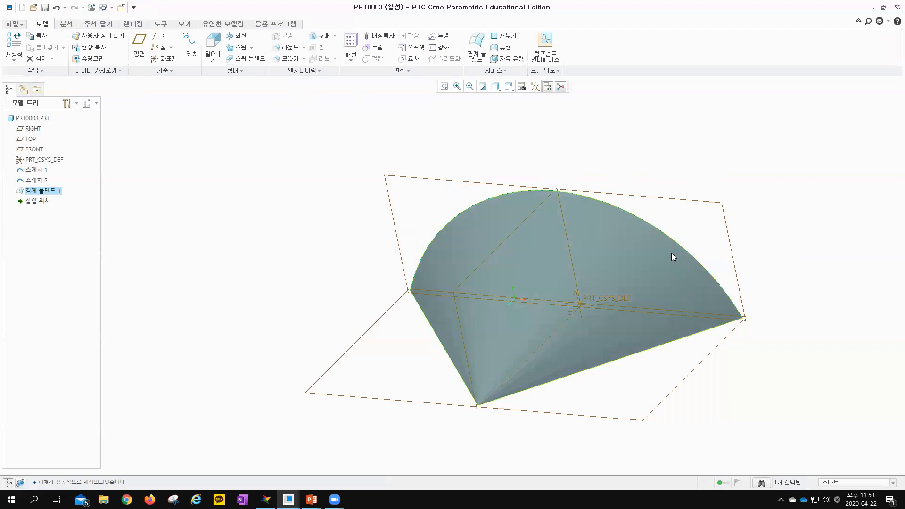
Try thickening the boundary blend surface to 90, and cancel the Thicken operation.
{"action": "mouse_move", "coordinate": [515, 250]}
{"action": "middle_mouse_down"}
{"action": "mouse_move", "coordinate": [432, 228]}
{"action": "mouse_move", "coordinate": [396, 230]}
{"action": "mouse_move", "coordinate": [376, 254]}
{"action": "middle_mouse_up"}
{"action": "left_click", "coordinate": [651, 325]}
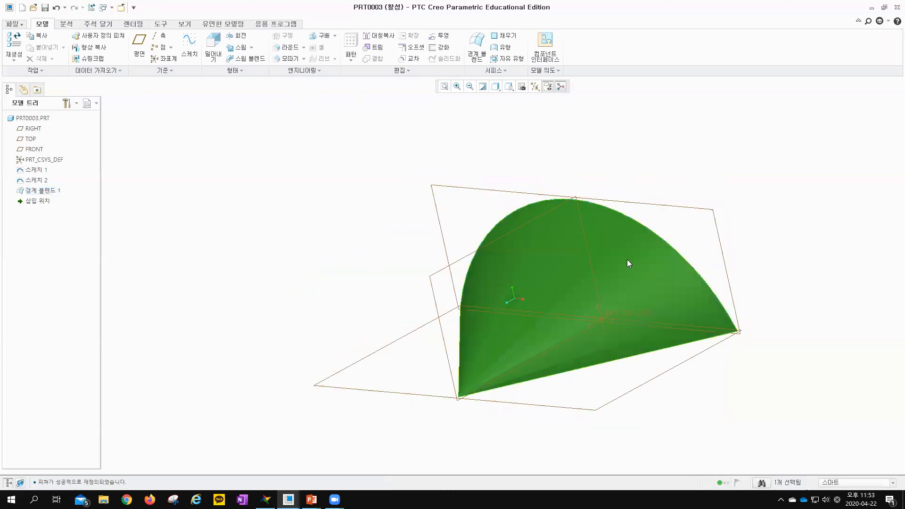
{"action": "left_click", "coordinate": [440, 48]}
{"action": "middle_click_drag", "start_coordinate": [471, 233], "coordinate": [427, 260]}
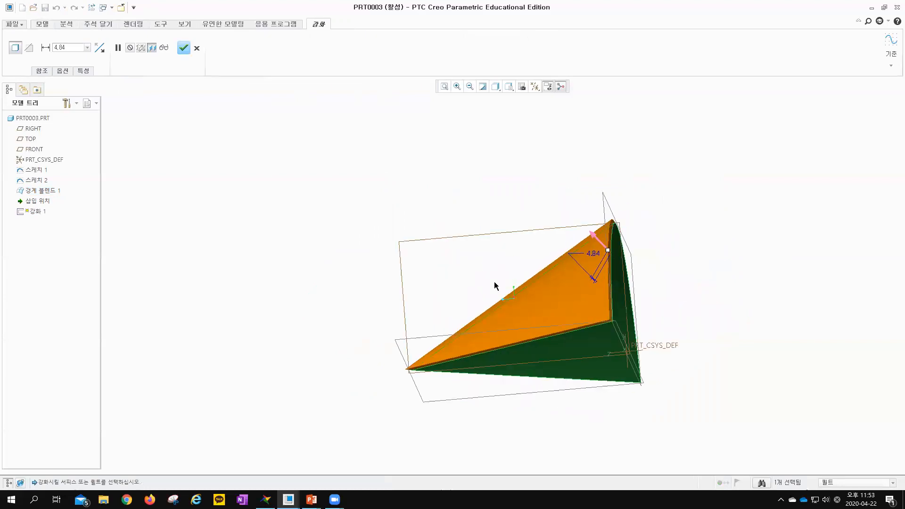
{"action": "left_click_drag", "start_coordinate": [612, 265], "coordinate": [522, 234]}
{"action": "middle_click_drag", "start_coordinate": [521, 234], "coordinate": [444, 306]}
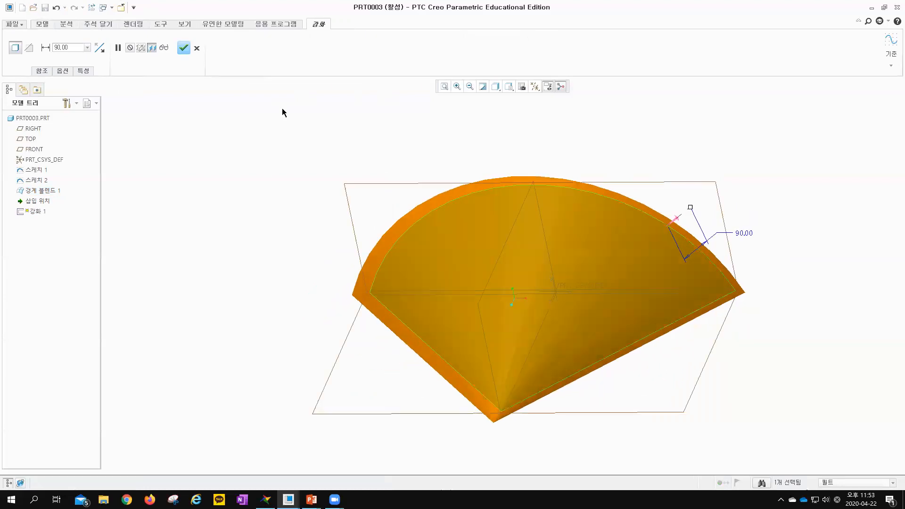
{"action": "left_click", "coordinate": [196, 49]}
{"action": "left_click", "coordinate": [432, 264]}
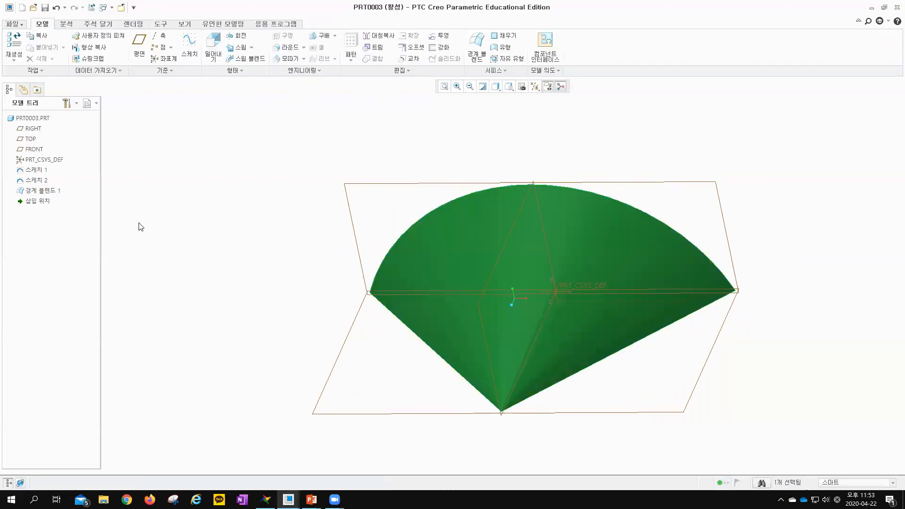
Delete the boundary blend and both sketches, leaving only the default datums in the part.
{"action": "key", "text": "alt+Tab"}
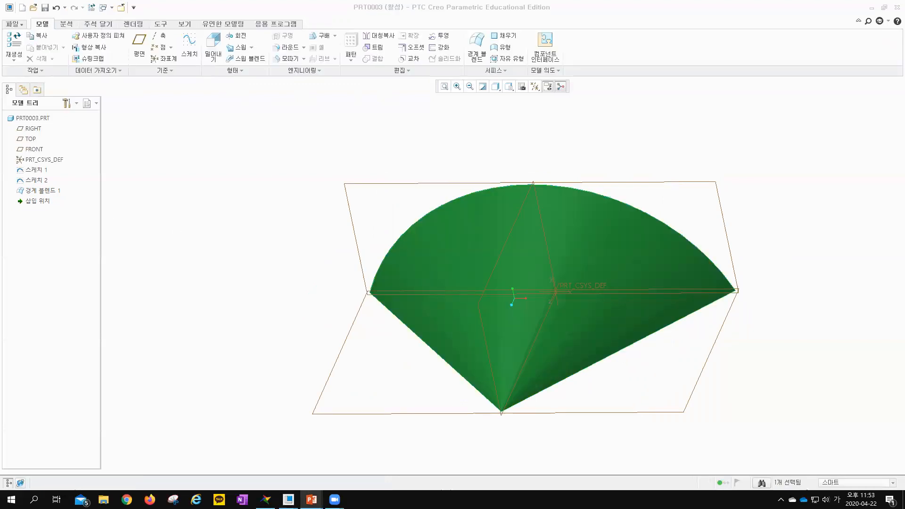
{"action": "left_click", "coordinate": [38, 191]}
{"action": "left_click", "coordinate": [39, 170], "text": "shift"}
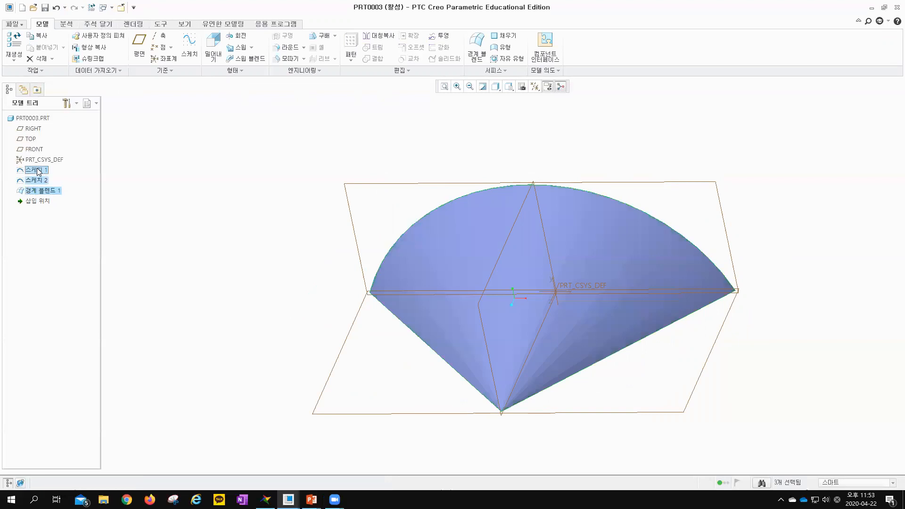
{"action": "key", "text": "Delete"}
{"action": "left_click", "coordinate": [438, 260]}
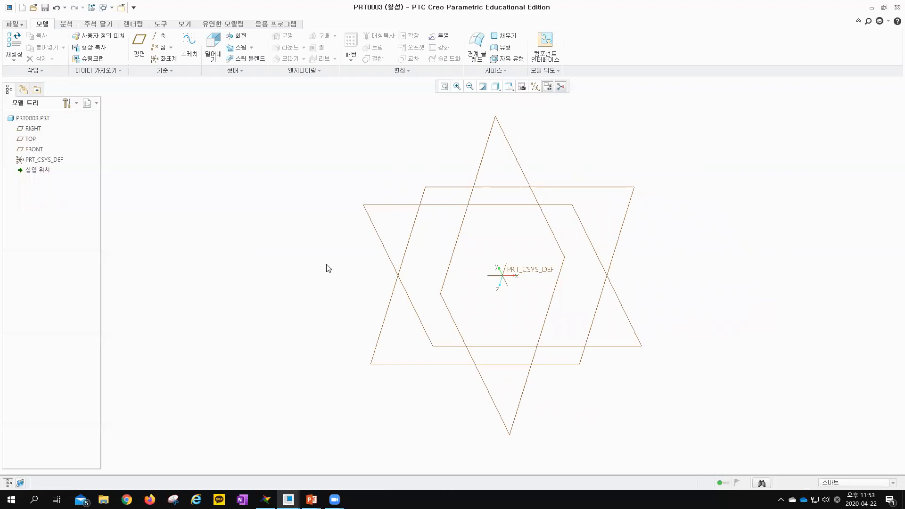
Start an extrusion on the TOP plane and sketch a rectangle about 440 by 227 around the origin as its section.
{"action": "left_click", "coordinate": [391, 299]}
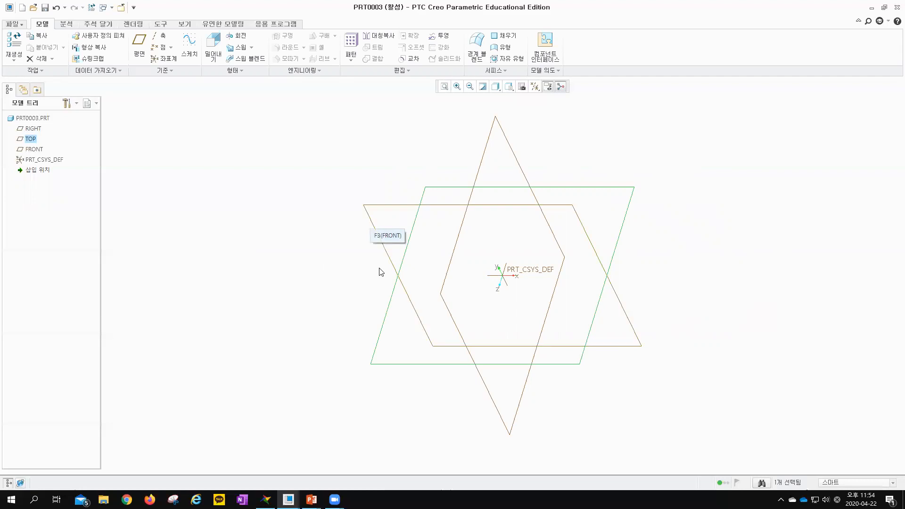
{"action": "left_click", "coordinate": [214, 49]}
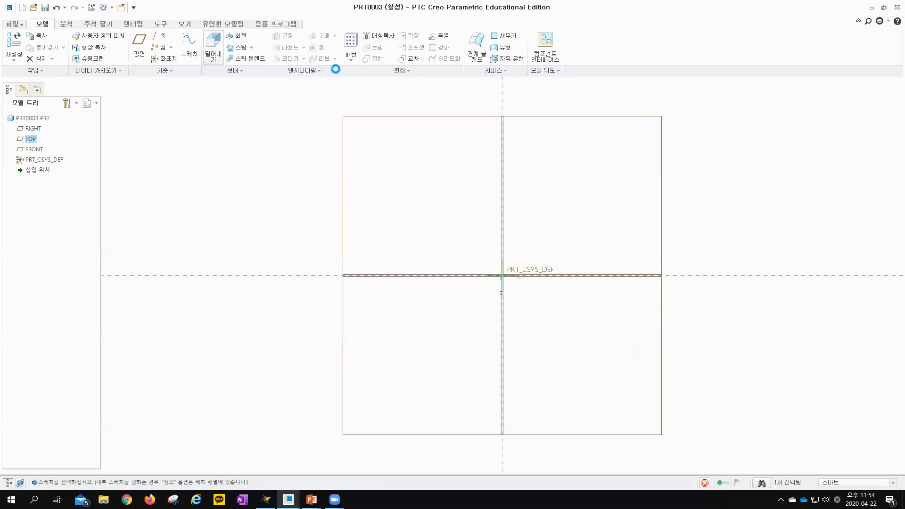
{"action": "left_click", "coordinate": [358, 210]}
{"action": "left_click", "coordinate": [633, 351]}
{"action": "middle_click", "coordinate": [714, 264]}
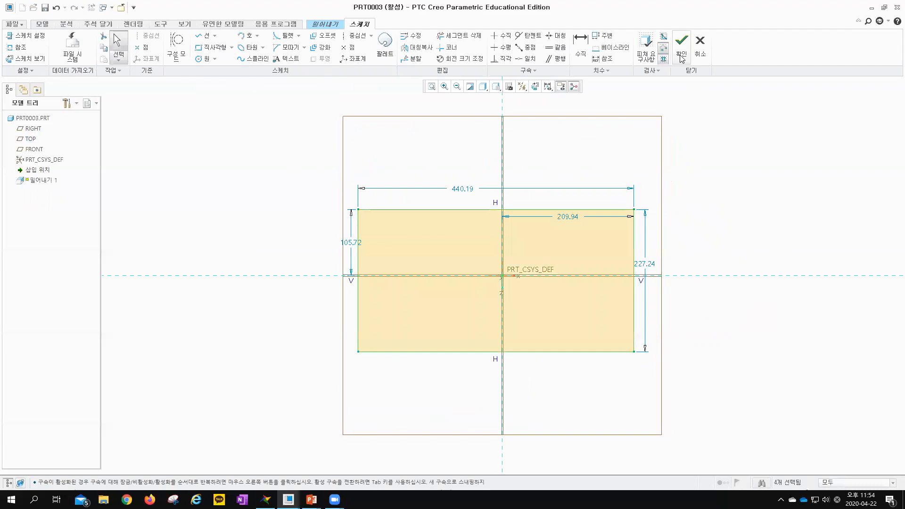
{"action": "left_click", "coordinate": [680, 53]}
Extrude the rectangle about 362 into a solid block.
{"action": "left_click_drag", "start_coordinate": [323, 94], "coordinate": [440, 203]}
{"action": "middle_click_drag", "start_coordinate": [336, 222], "coordinate": [310, 204]}
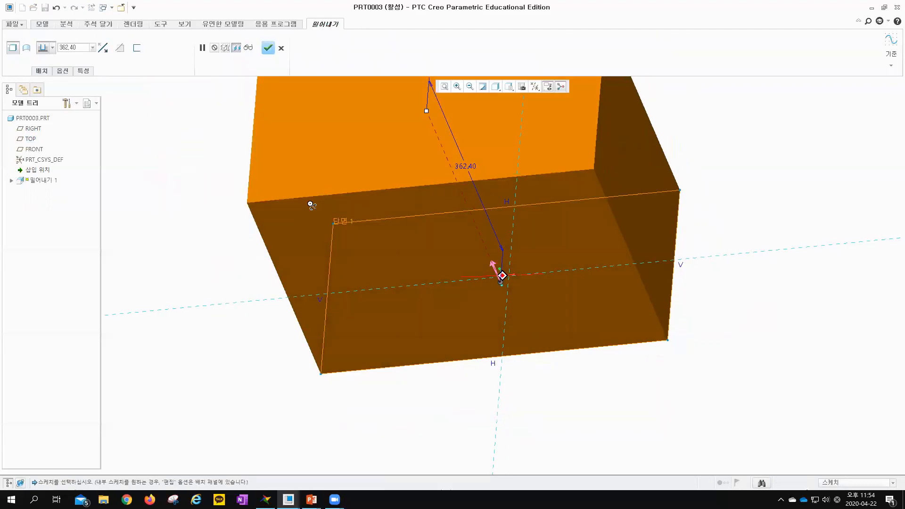
{"action": "left_click", "coordinate": [268, 47]}
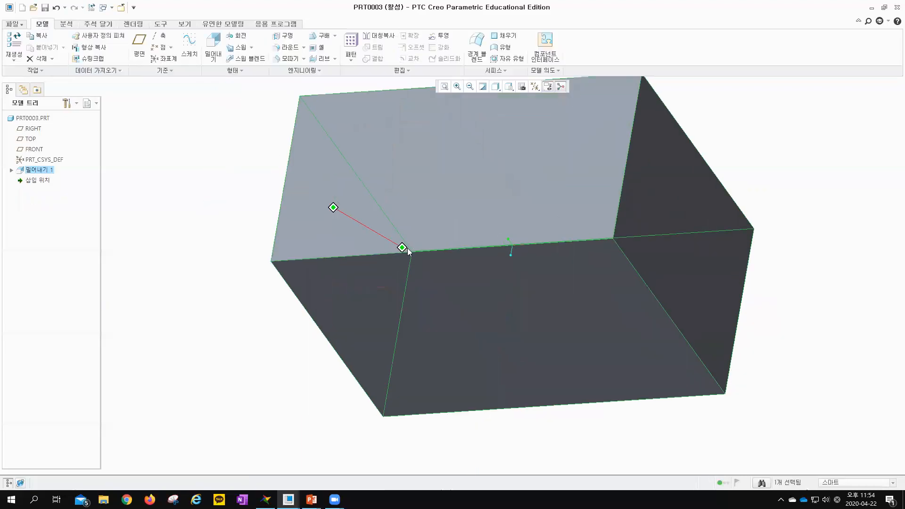
Sketch a wavy five-point spline on the FRONT plane, its ends about 273 and 284 from the vertical reference, beyond both block sides.
{"action": "scroll", "coordinate": [414, 264], "scroll_direction": "down", "scroll_amount": 3}
{"action": "middle_click_drag", "start_coordinate": [323, 226], "coordinate": [360, 214]}
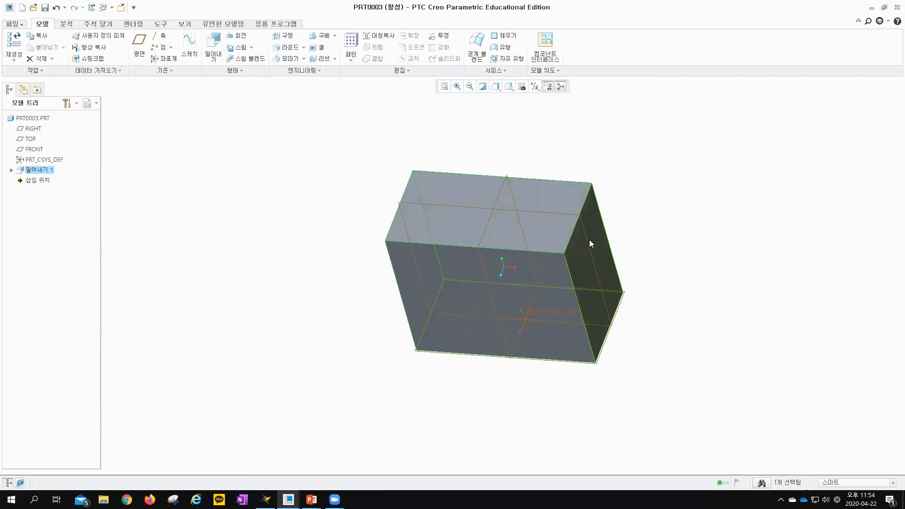
{"action": "scroll", "coordinate": [400, 194], "scroll_direction": "up", "scroll_amount": 4}
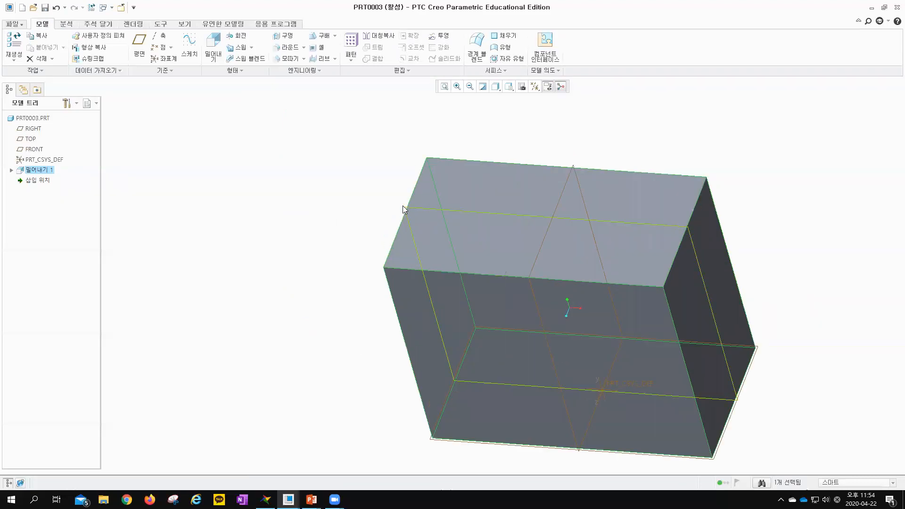
{"action": "left_click", "coordinate": [403, 206]}
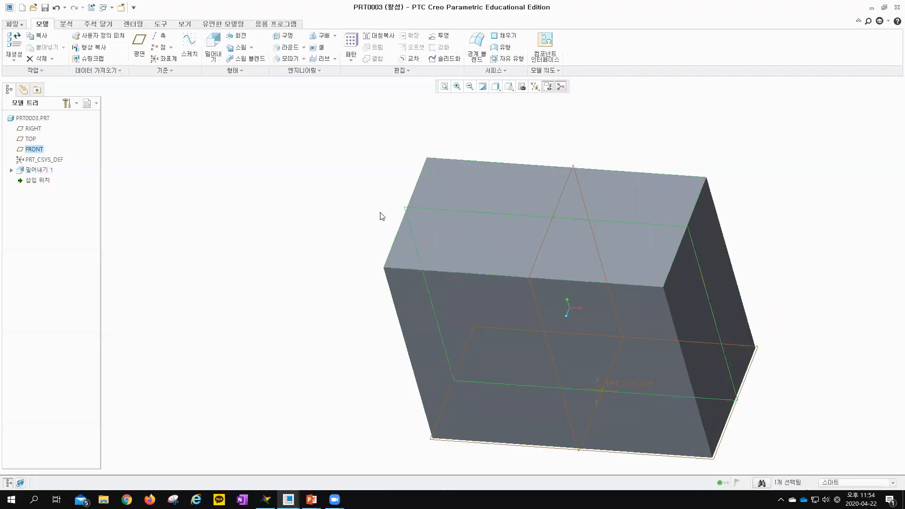
{"action": "left_click", "coordinate": [188, 49]}
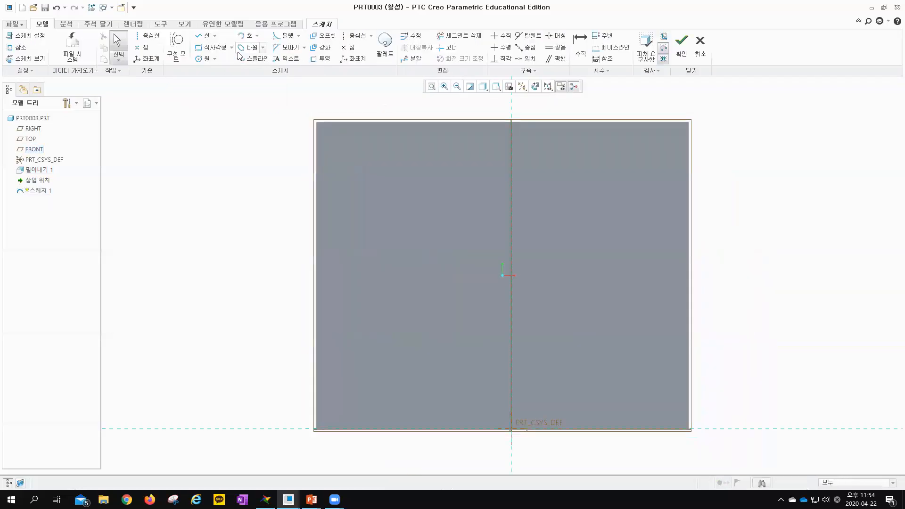
{"action": "left_click", "coordinate": [253, 58]}
{"action": "left_click", "coordinate": [279, 187]}
{"action": "left_click", "coordinate": [399, 159]}
{"action": "left_click", "coordinate": [551, 260]}
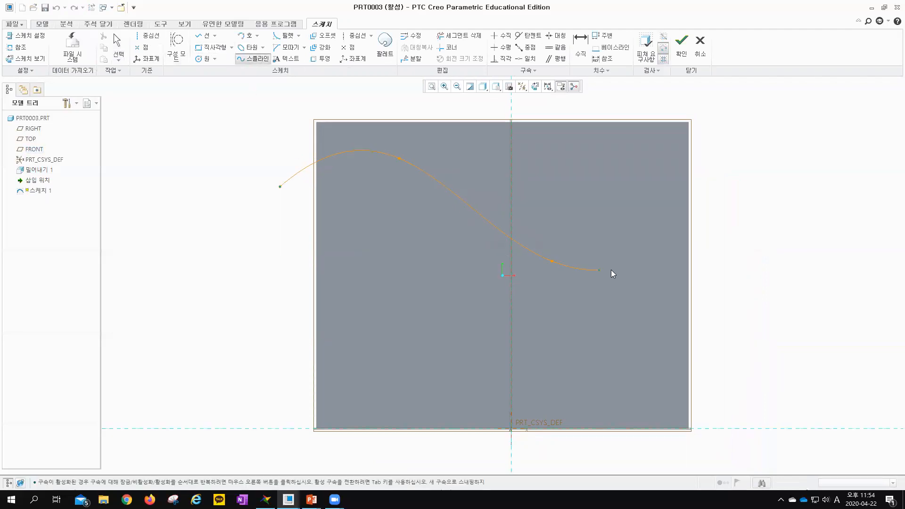
{"action": "left_click", "coordinate": [653, 214]}
{"action": "left_click", "coordinate": [751, 231]}
{"action": "middle_click", "coordinate": [777, 215]}
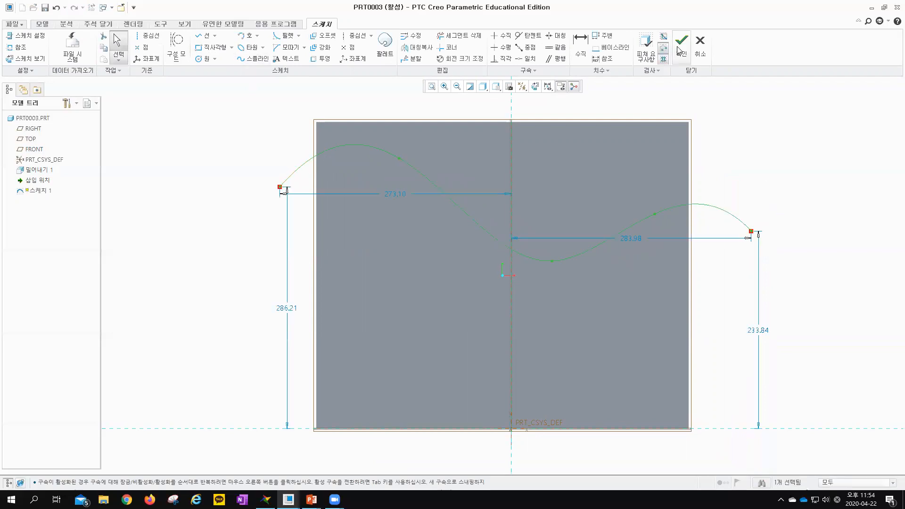
{"action": "left_click", "coordinate": [681, 46]}
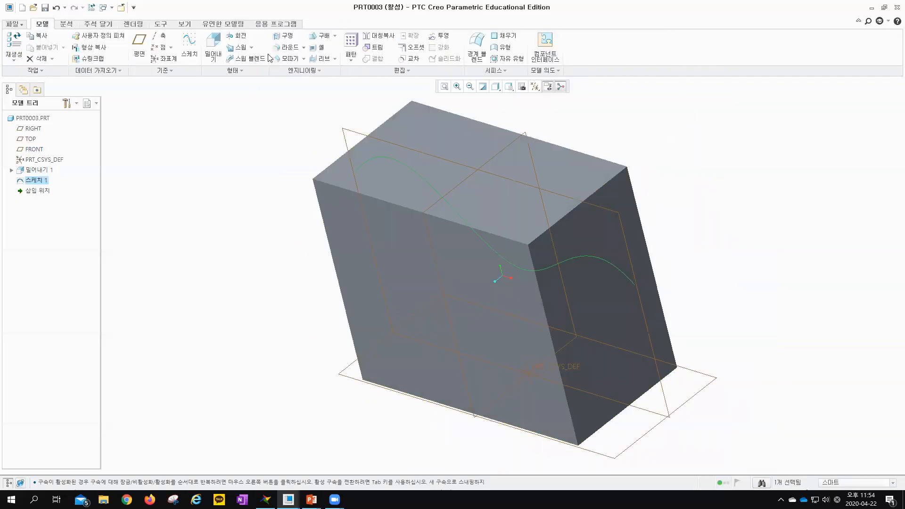
Extrude the spline symmetrically about its sketch plane to a total depth of about 370, past the block's front and back.
{"action": "left_click", "coordinate": [213, 47]}
{"action": "middle_click_drag", "start_coordinate": [222, 111], "coordinate": [216, 150]}
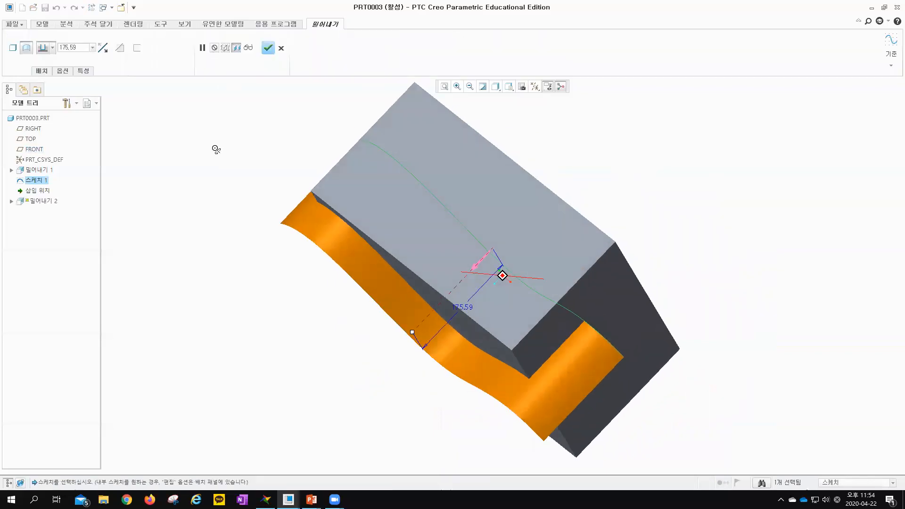
{"action": "left_click", "coordinate": [47, 49]}
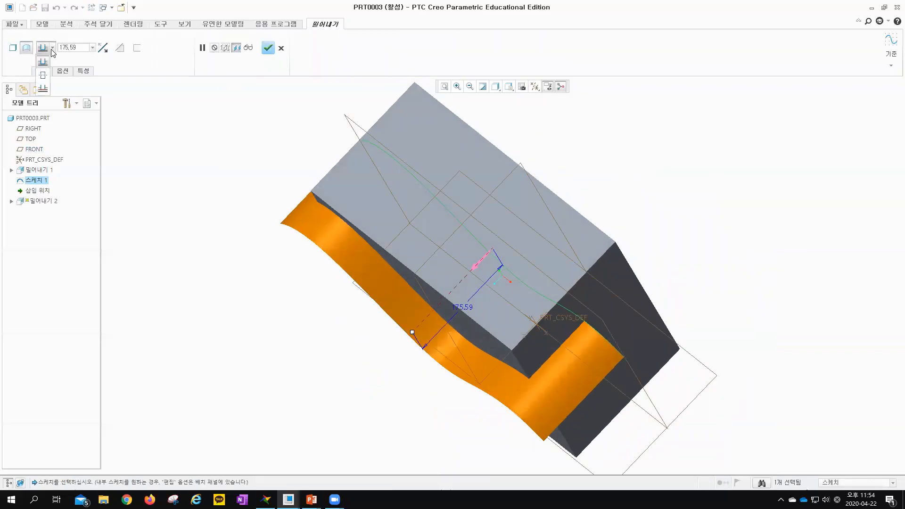
{"action": "left_click", "coordinate": [43, 74]}
{"action": "left_click_drag", "start_coordinate": [532, 208], "coordinate": [597, 183]}
{"action": "middle_click_drag", "start_coordinate": [307, 282], "coordinate": [265, 220]}
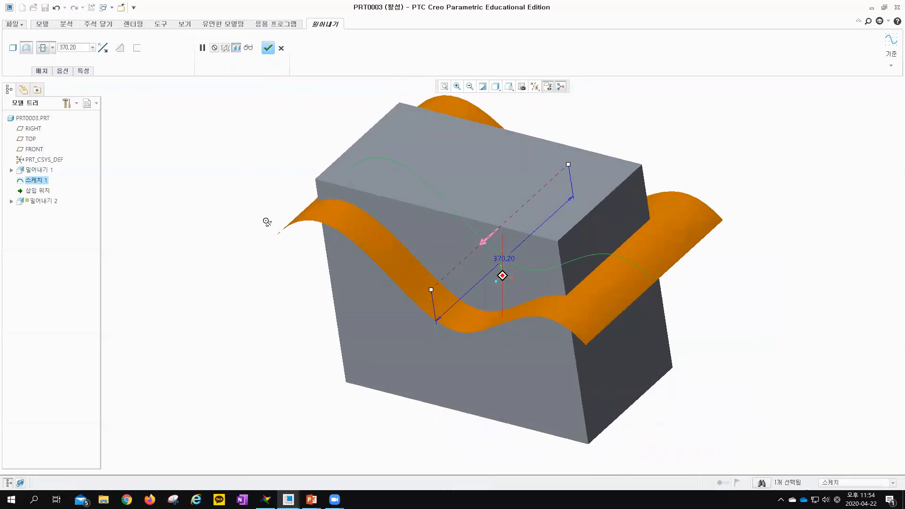
Turn the spline extrusion into a solid cut that removes the block's material above the curve, and complete the feature.
{"action": "left_click", "coordinate": [13, 48]}
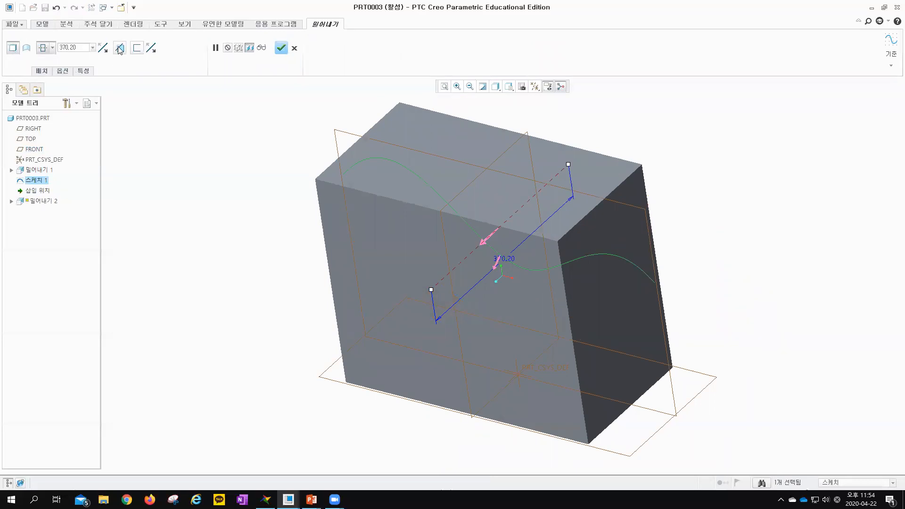
{"action": "left_click", "coordinate": [119, 49]}
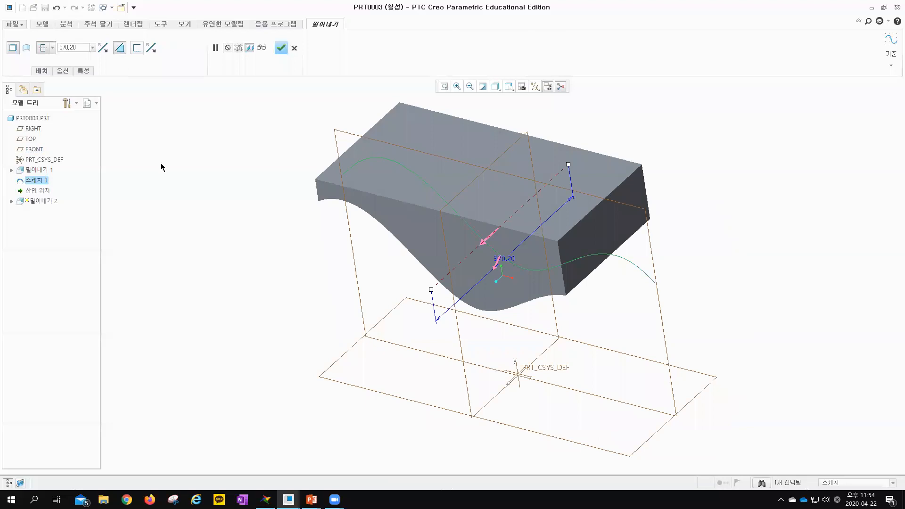
{"action": "left_click", "coordinate": [497, 265]}
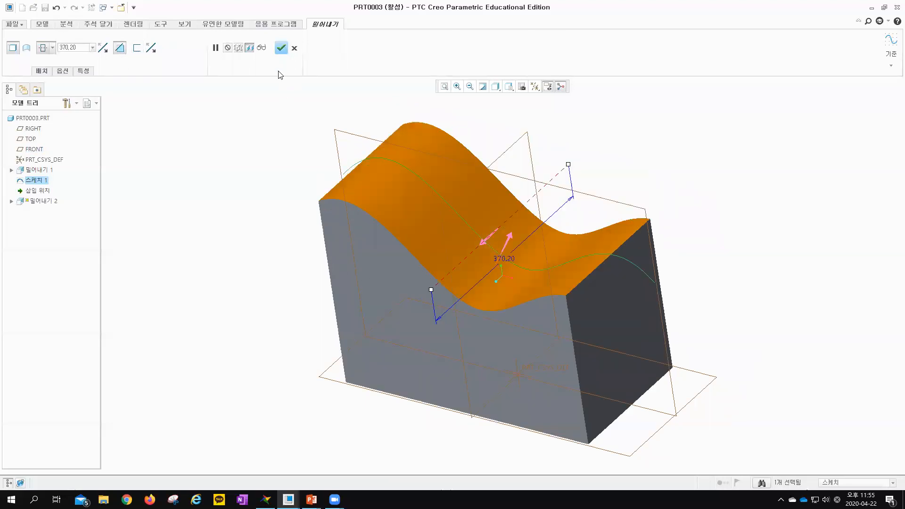
{"action": "left_click", "coordinate": [280, 48]}
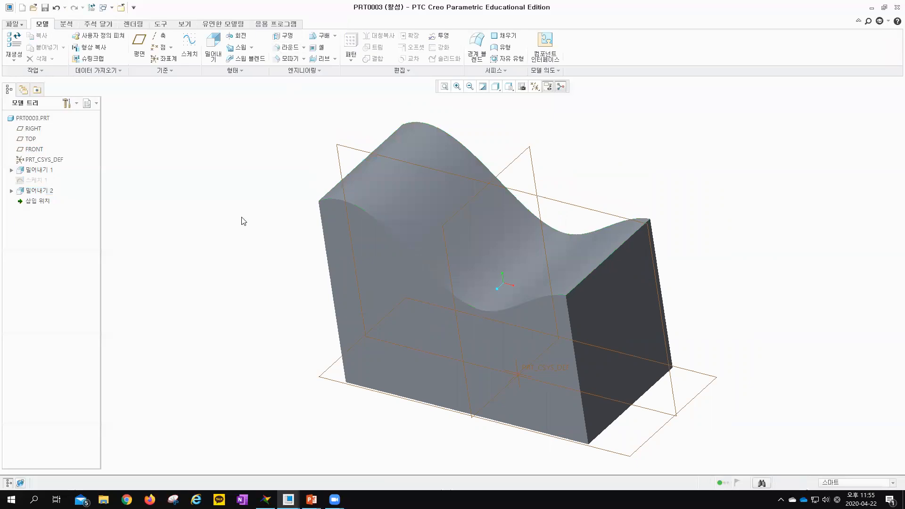
Shell the block to a wall thickness of about 20.8, removing its wavy top face.
{"action": "left_click", "coordinate": [398, 204]}
{"action": "left_click", "coordinate": [402, 201]}
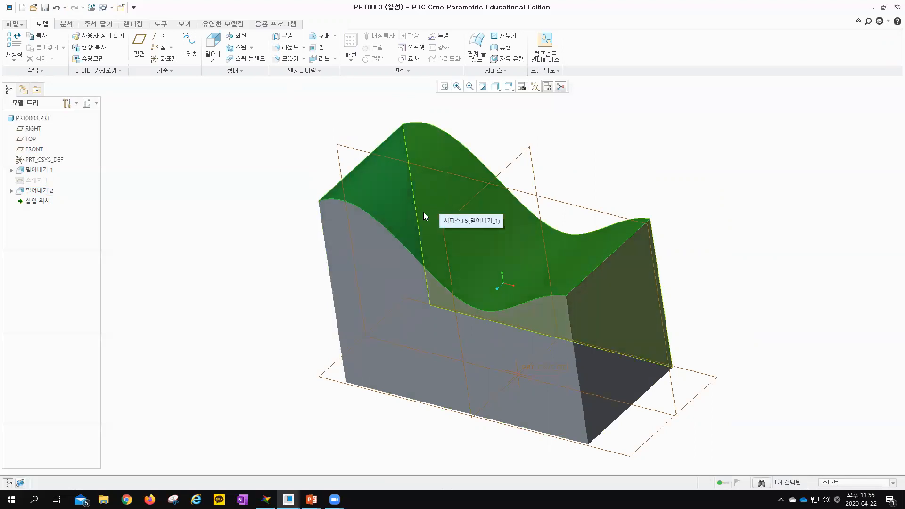
{"action": "middle_click_drag", "start_coordinate": [256, 210], "coordinate": [309, 145]}
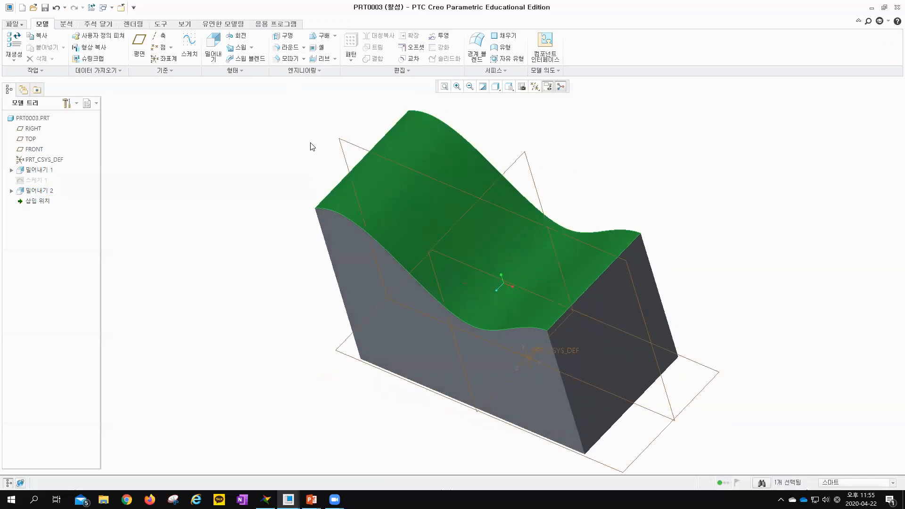
{"action": "left_click", "coordinate": [314, 49]}
{"action": "mouse_move", "coordinate": [365, 160]}
{"action": "left_mouse_down"}
{"action": "mouse_move", "coordinate": [379, 176]}
{"action": "mouse_move", "coordinate": [370, 165]}
{"action": "left_mouse_up"}
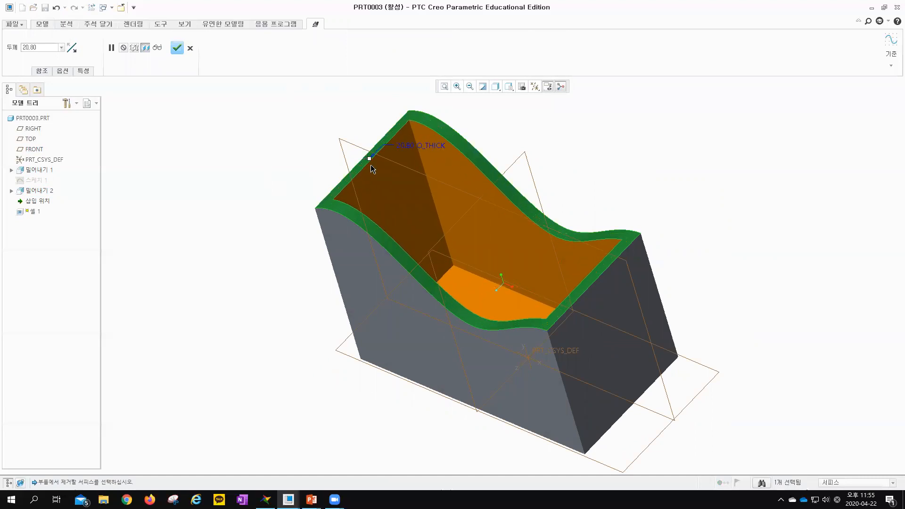
{"action": "left_click", "coordinate": [178, 48]}
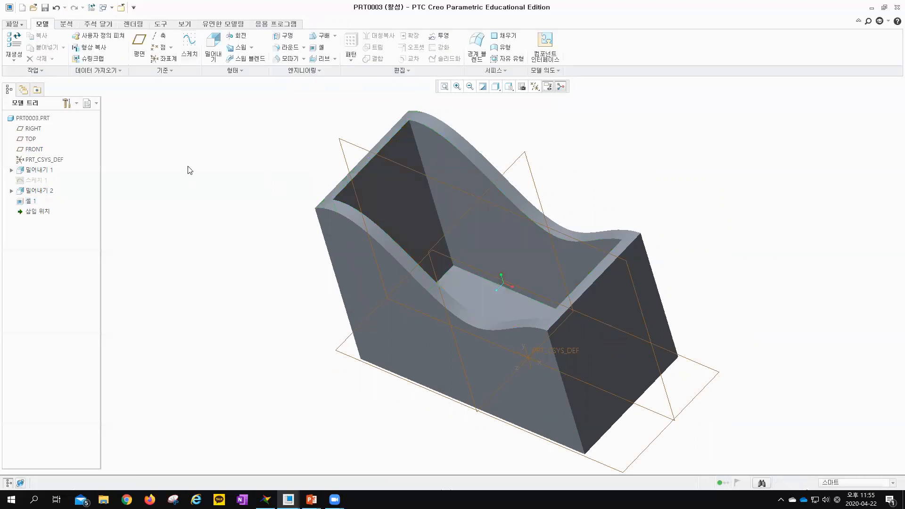
Start a boundary blend with the two short straight inner rim edges of the shell as first-direction chains.
{"action": "left_click", "coordinate": [481, 51]}
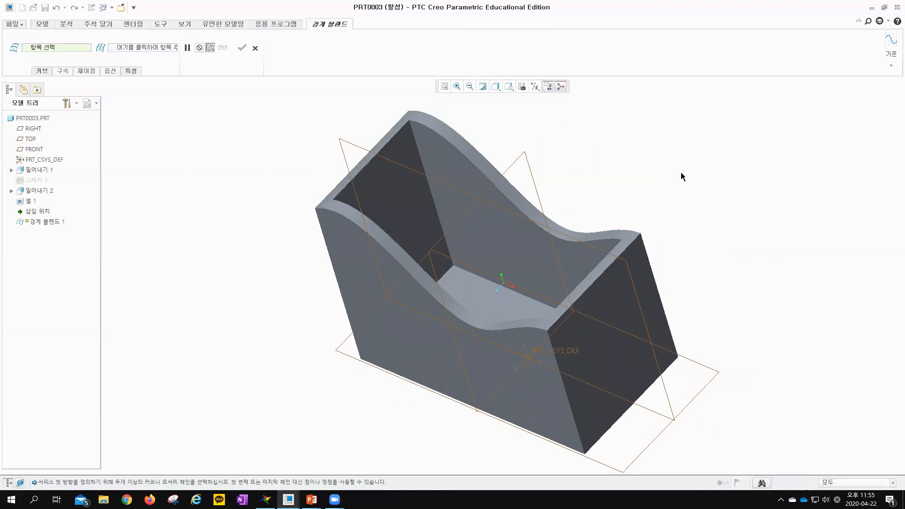
{"action": "left_click", "coordinate": [384, 149]}
{"action": "mouse_move", "coordinate": [342, 167]}
{"action": "middle_mouse_down"}
{"action": "mouse_move", "coordinate": [253, 199]}
{"action": "mouse_move", "coordinate": [250, 210]}
{"action": "mouse_move", "coordinate": [264, 214]}
{"action": "mouse_move", "coordinate": [263, 239]}
{"action": "mouse_move", "coordinate": [285, 226]}
{"action": "mouse_move", "coordinate": [273, 223]}
{"action": "middle_mouse_up"}
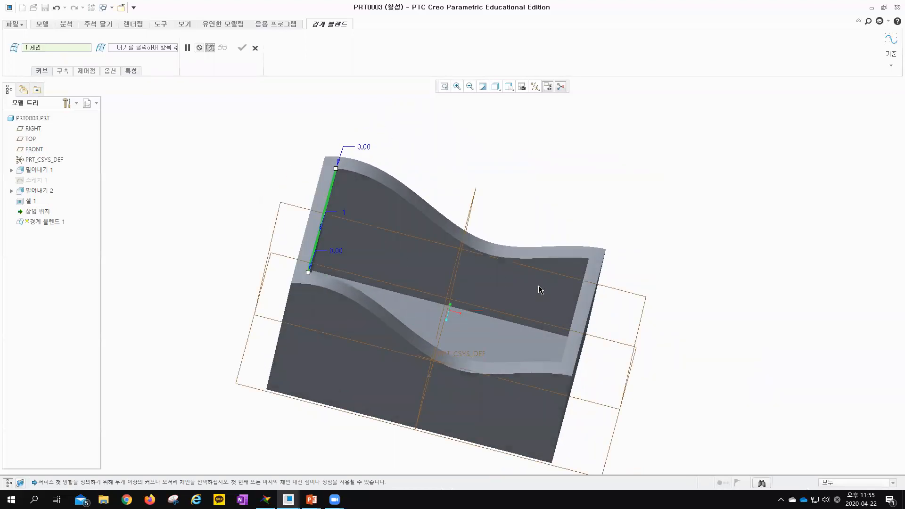
{"action": "left_click", "coordinate": [576, 304], "text": "ctrl"}
{"action": "mouse_move", "coordinate": [250, 241]}
{"action": "middle_mouse_down"}
{"action": "mouse_move", "coordinate": [256, 196]}
{"action": "mouse_move", "coordinate": [240, 193]}
{"action": "mouse_move", "coordinate": [246, 214]}
{"action": "mouse_move", "coordinate": [209, 225]}
{"action": "mouse_move", "coordinate": [260, 202]}
{"action": "mouse_move", "coordinate": [234, 206]}
{"action": "mouse_move", "coordinate": [261, 192]}
{"action": "mouse_move", "coordinate": [218, 225]}
{"action": "mouse_move", "coordinate": [250, 218]}
{"action": "mouse_move", "coordinate": [200, 252]}
{"action": "middle_mouse_up"}
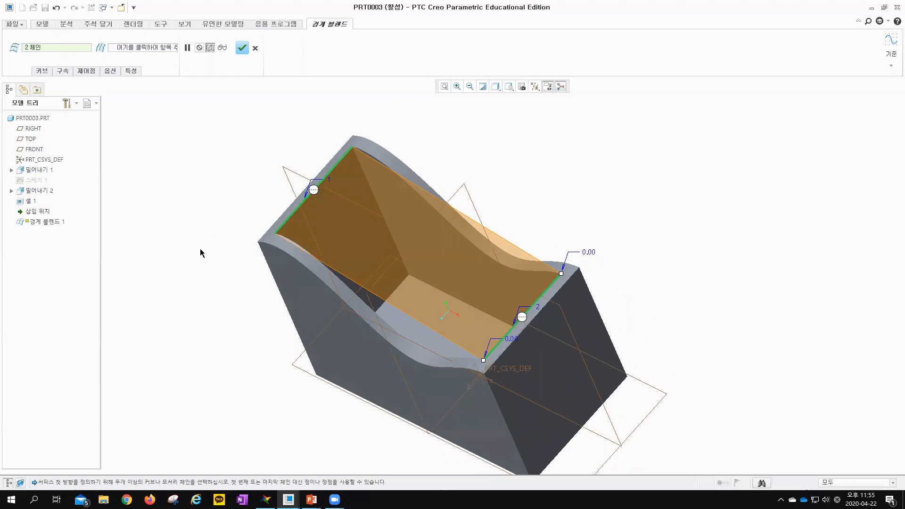
Add the two long wavy inner rim edges as second-direction chains and complete the boundary blend closing the shell opening.
{"action": "left_click", "coordinate": [140, 48]}
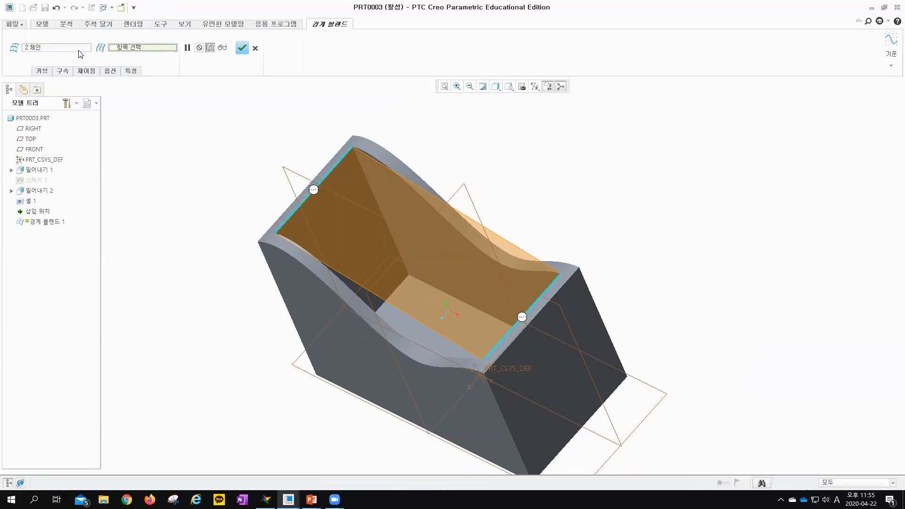
{"action": "middle_click_drag", "start_coordinate": [521, 172], "coordinate": [470, 232]}
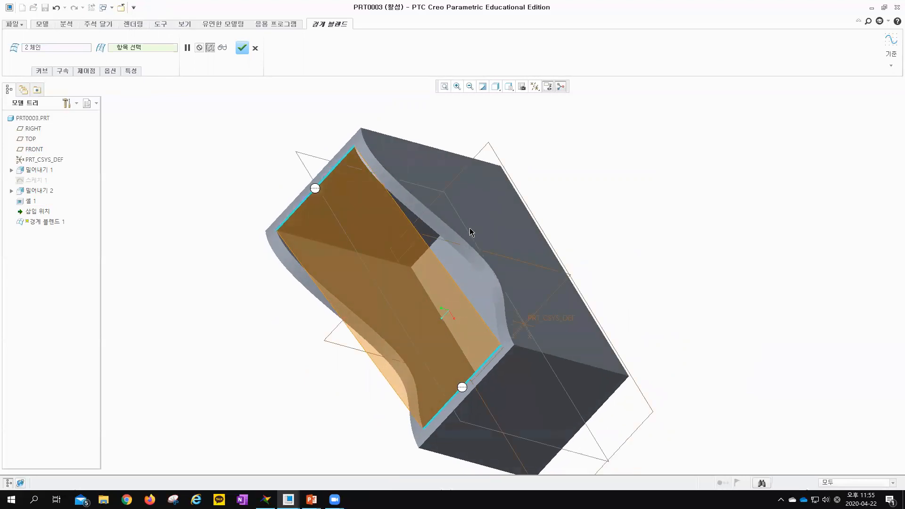
{"action": "left_click", "coordinate": [450, 250]}
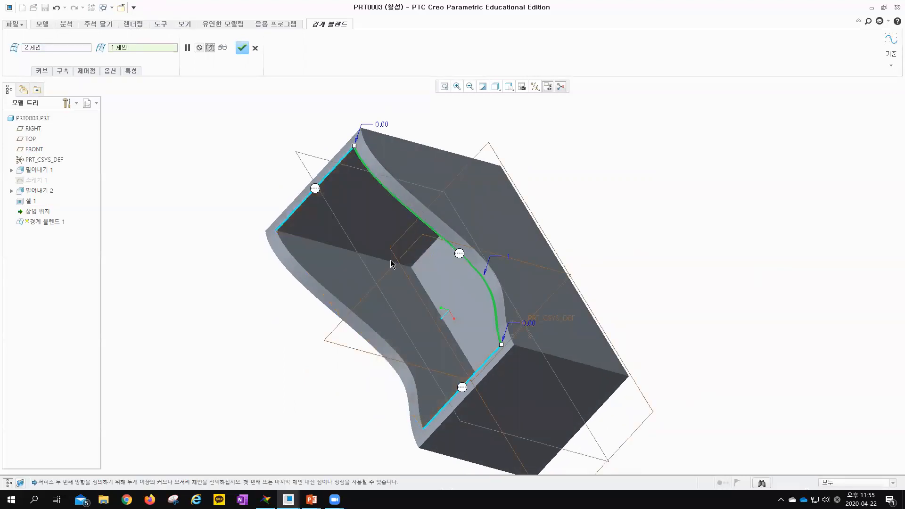
{"action": "middle_click_drag", "start_coordinate": [241, 313], "coordinate": [245, 264]}
{"action": "left_click", "coordinate": [358, 289], "text": "ctrl"}
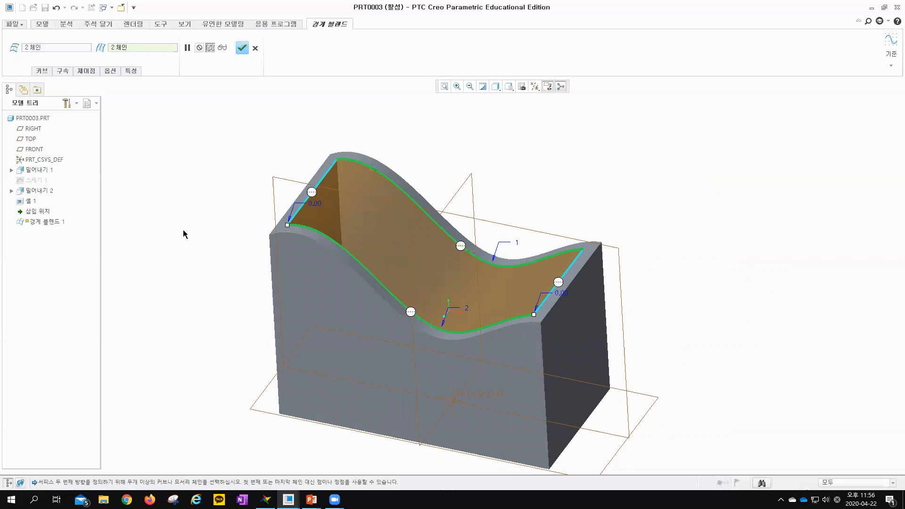
{"action": "left_click", "coordinate": [241, 49]}
{"action": "middle_click_drag", "start_coordinate": [208, 177], "coordinate": [190, 204]}
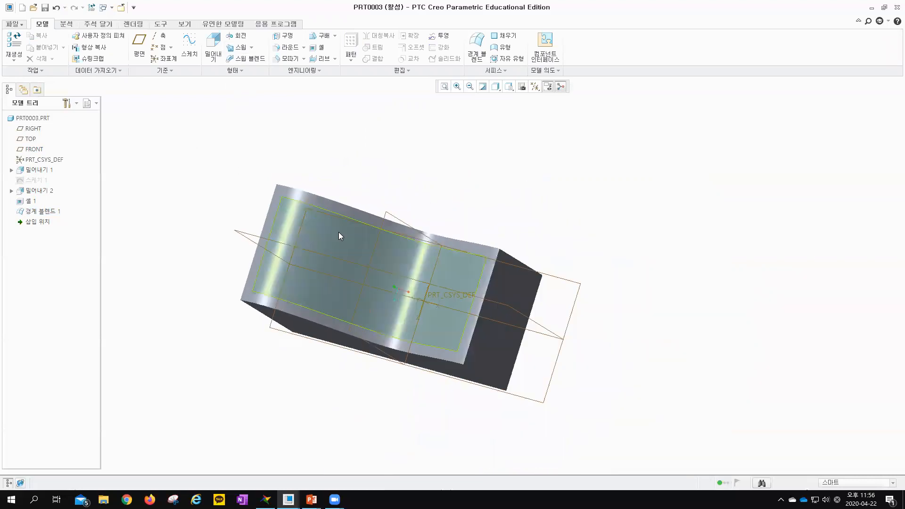
{"action": "left_click", "coordinate": [308, 231]}
{"action": "middle_click_drag", "start_coordinate": [183, 172], "coordinate": [680, 341]}
{"action": "key", "text": "alt+Tab"}
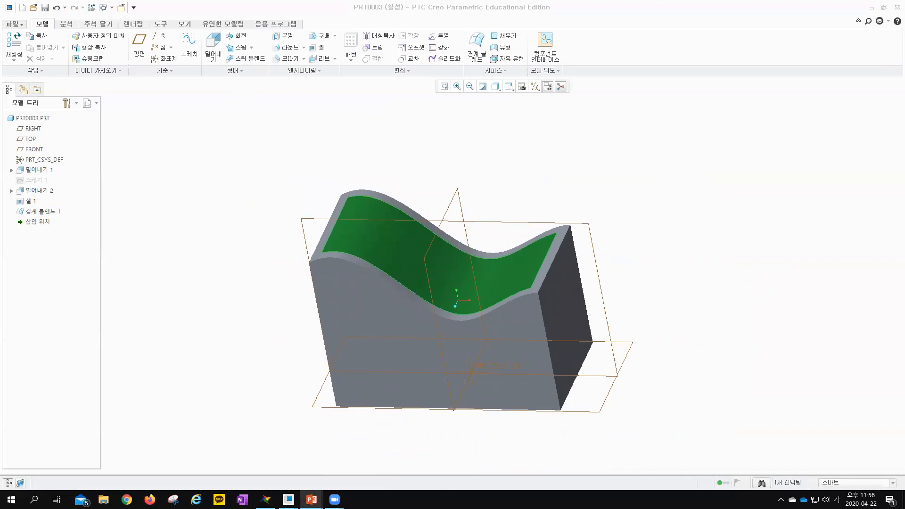
{"action": "left_click", "coordinate": [610, 283]}
Delete all features from the first extrusion through the boundary blend, keeping only the default datums.
{"action": "scroll", "coordinate": [610, 282], "scroll_direction": "down", "scroll_amount": 1}
{"action": "middle_click_drag", "start_coordinate": [197, 261], "coordinate": [282, 243], "text": "shift"}
{"action": "left_click", "coordinate": [52, 211]}
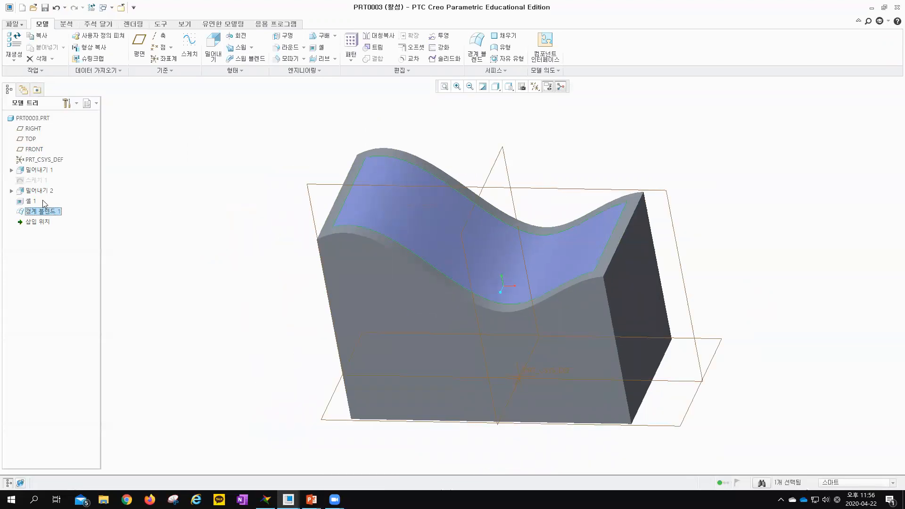
{"action": "left_click", "coordinate": [42, 171], "text": "shift"}
{"action": "key", "text": "Delete"}
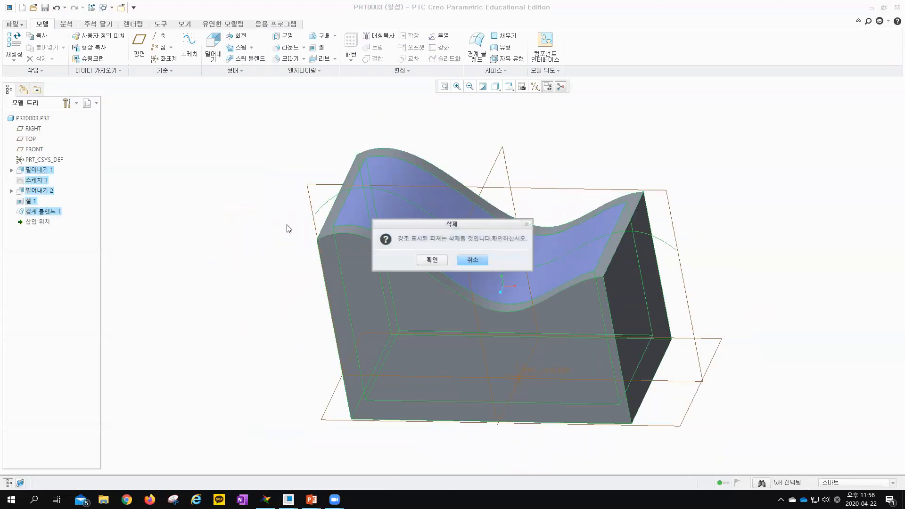
{"action": "left_click", "coordinate": [432, 261]}
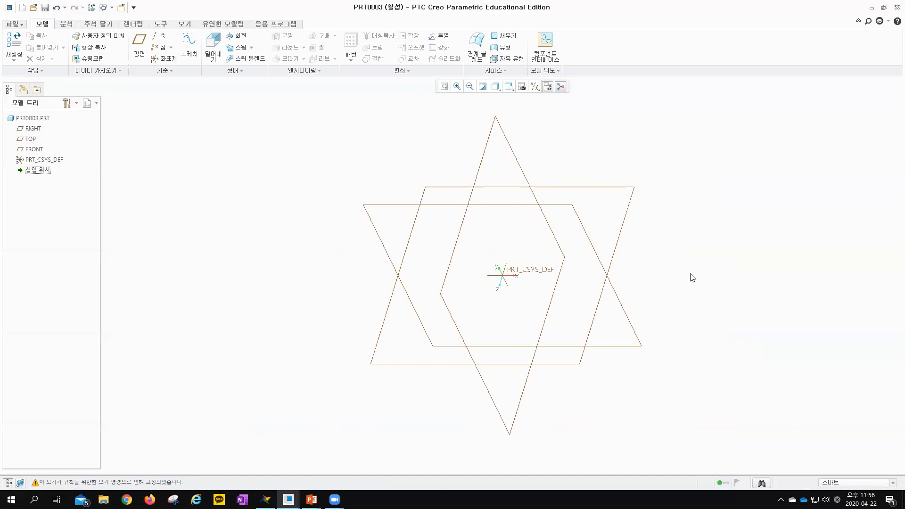
Create a datum plane offset about 401 from the RIGHT plane in the positive X direction.
{"action": "mouse_move", "coordinate": [683, 257]}
{"action": "middle_mouse_down", "text": "shift"}
{"action": "mouse_move", "coordinate": [673, 254]}
{"action": "mouse_move", "coordinate": [675, 266]}
{"action": "middle_mouse_up", "text": "shift"}
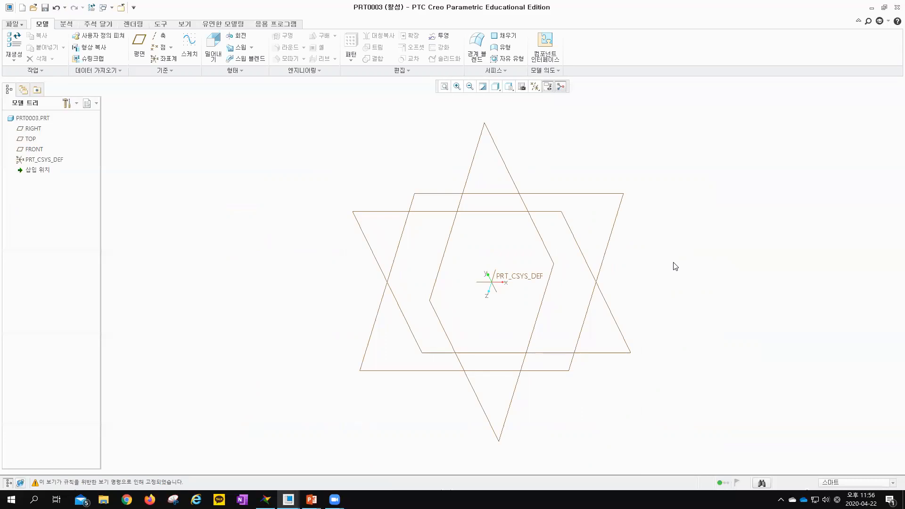
{"action": "left_click", "coordinate": [474, 160]}
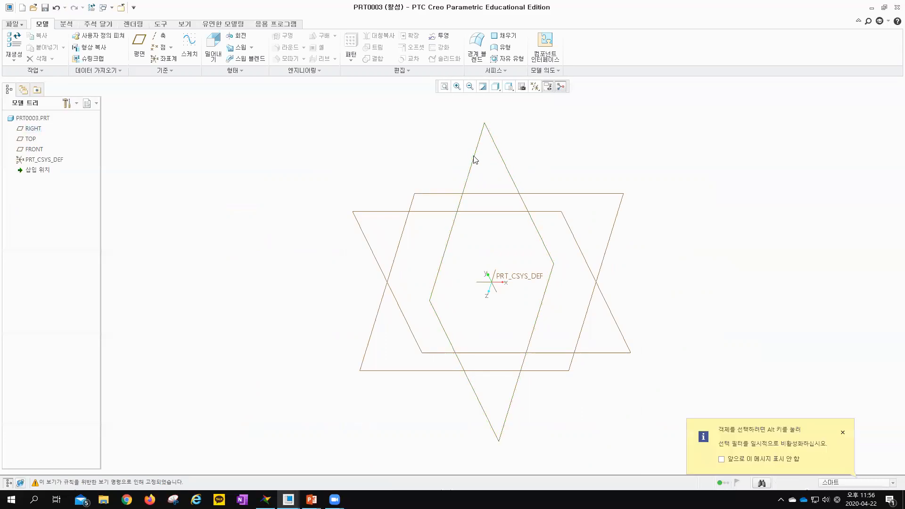
{"action": "left_click", "coordinate": [842, 433]}
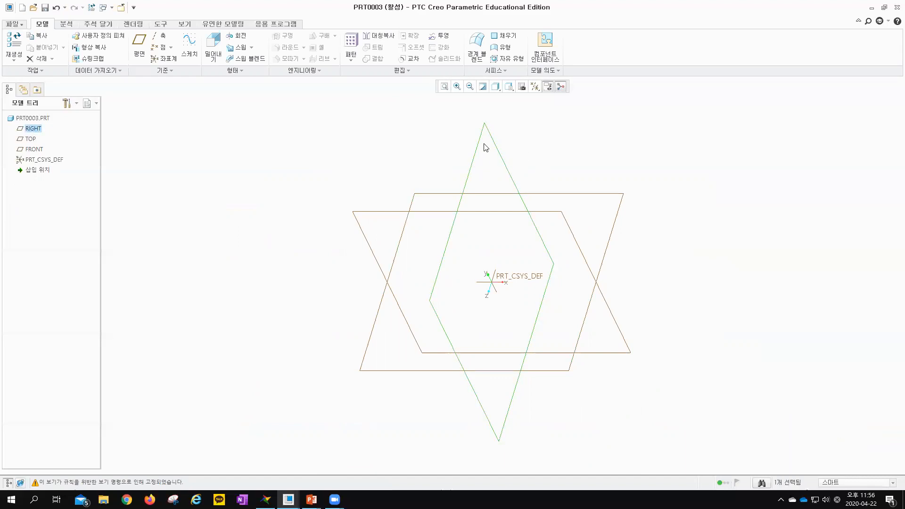
{"action": "left_click", "coordinate": [139, 44]}
{"action": "middle_click_drag", "start_coordinate": [611, 250], "coordinate": [439, 230], "text": "shift"}
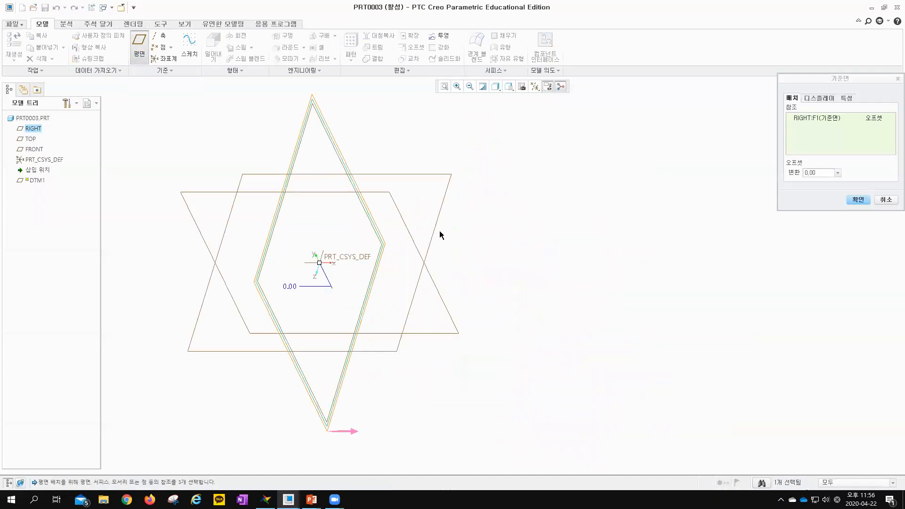
{"action": "left_click_drag", "start_coordinate": [319, 264], "coordinate": [484, 281]}
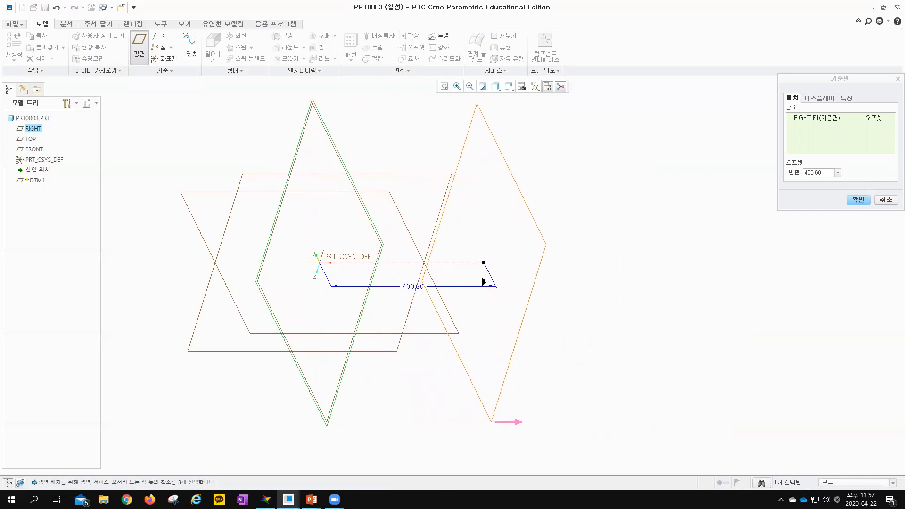
{"action": "left_click", "coordinate": [857, 201]}
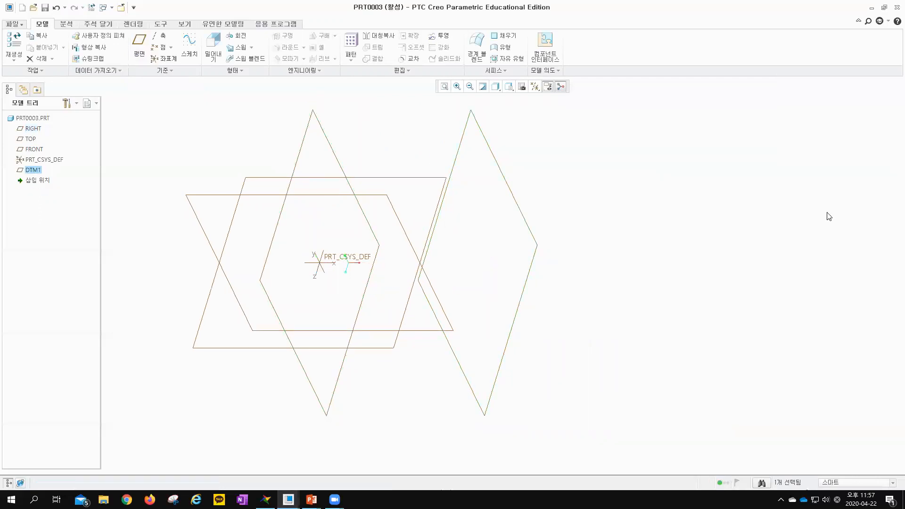
Create a second datum plane offset about 228.5 from DTM1, on the side away from the RIGHT plane.
{"action": "middle_click_drag", "start_coordinate": [761, 221], "coordinate": [604, 222], "text": "shift"}
{"action": "scroll", "coordinate": [442, 224], "scroll_direction": "up", "scroll_amount": 2}
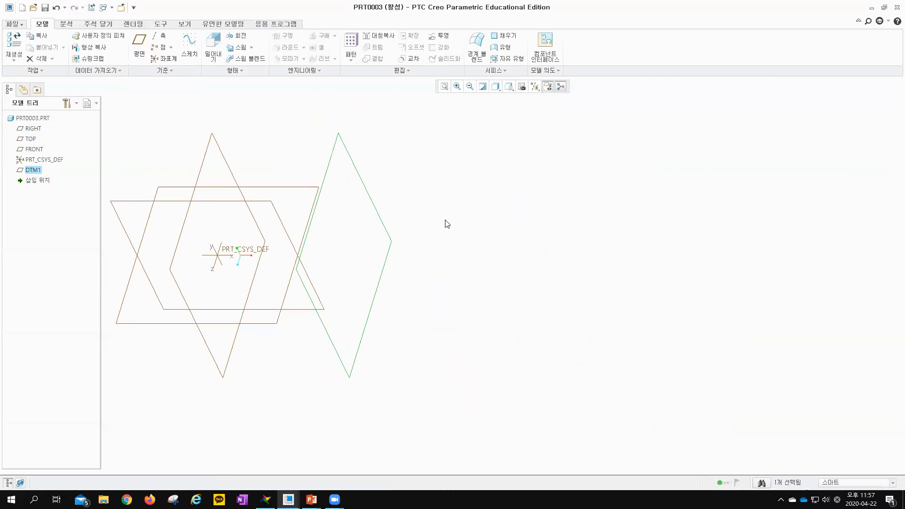
{"action": "middle_click_drag", "start_coordinate": [425, 228], "coordinate": [398, 238], "text": "shift"}
{"action": "left_click", "coordinate": [144, 61]}
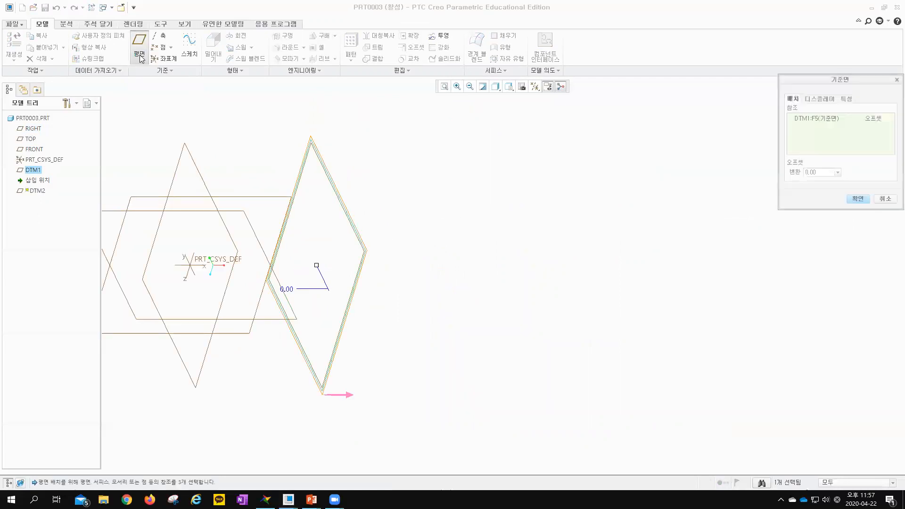
{"action": "left_click_drag", "start_coordinate": [317, 267], "coordinate": [389, 292]}
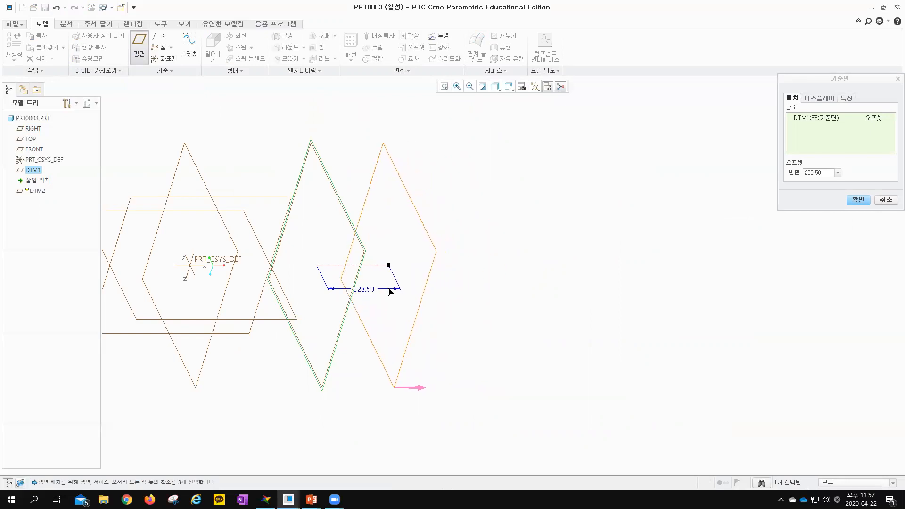
{"action": "left_click", "coordinate": [857, 199]}
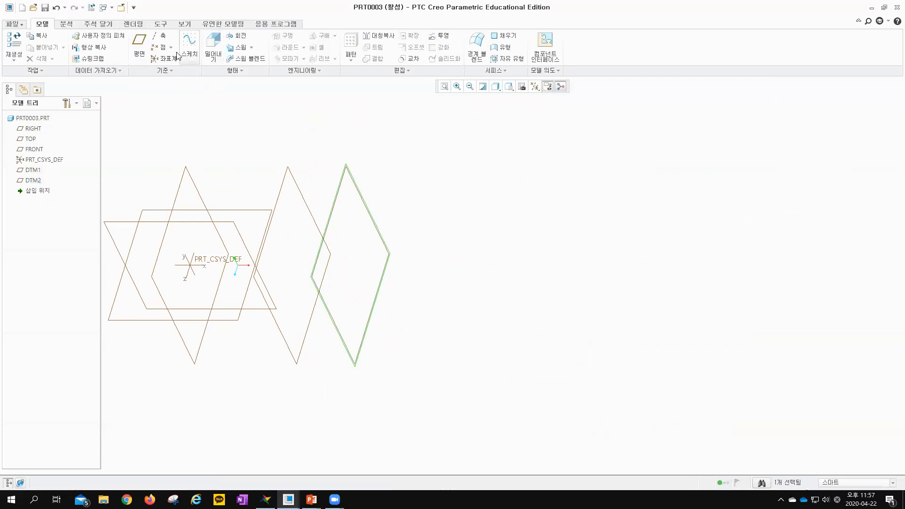
Create a third datum plane offset about 779 from DTM2, farther along the positive X direction.
{"action": "left_click", "coordinate": [139, 45]}
{"action": "left_click_drag", "start_coordinate": [351, 267], "coordinate": [550, 281]}
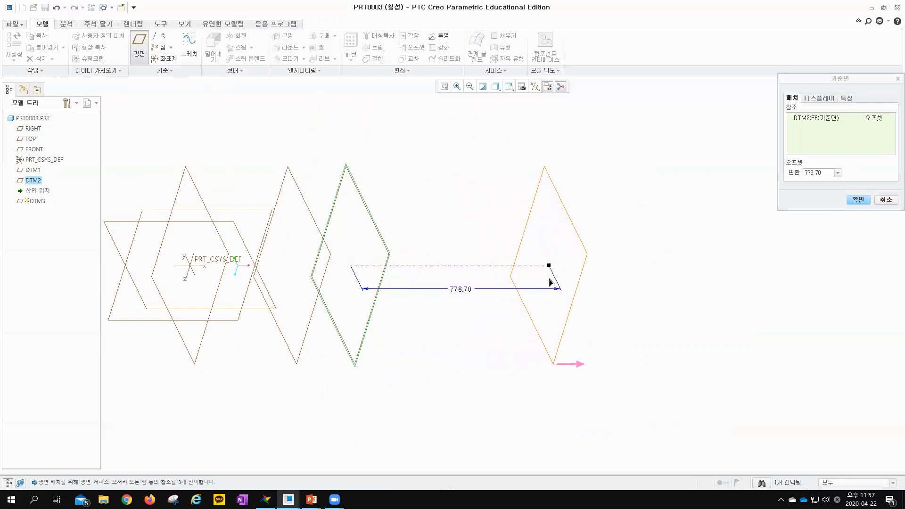
{"action": "left_click", "coordinate": [857, 200]}
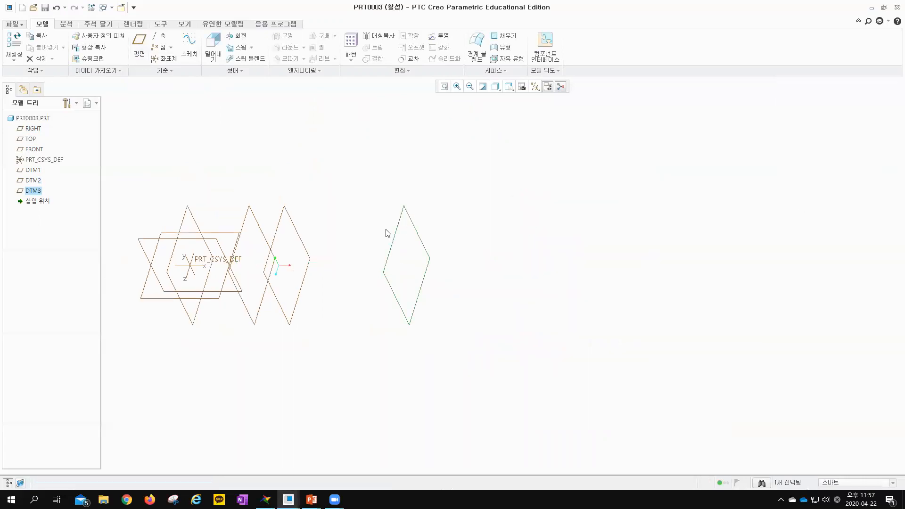
Create a fourth datum plane offset from DTM3, farther along the positive X direction.
{"action": "left_click", "coordinate": [139, 44]}
{"action": "left_click_drag", "start_coordinate": [406, 265], "coordinate": [487, 269]}
{"action": "left_click", "coordinate": [855, 202]}
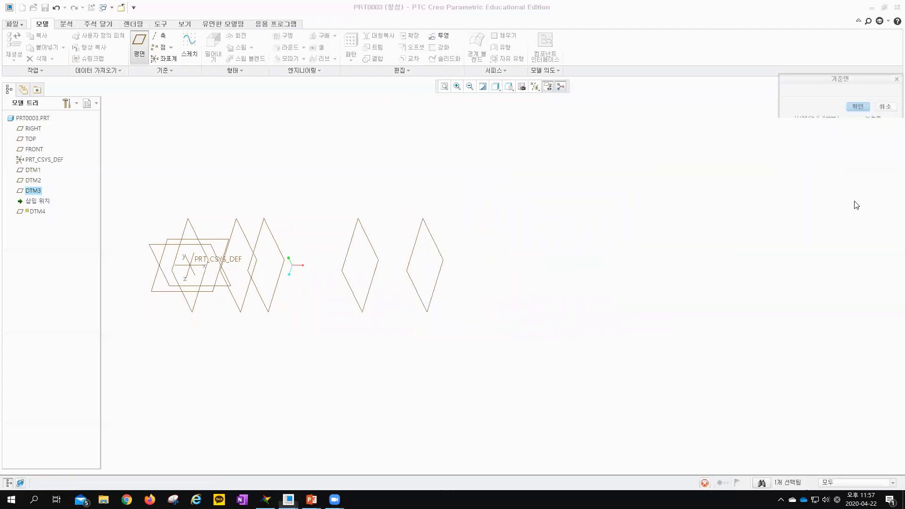
{"action": "middle_click_drag", "start_coordinate": [296, 209], "coordinate": [436, 247], "text": "shift"}
{"action": "scroll", "coordinate": [433, 249], "scroll_direction": "up", "scroll_amount": 3}
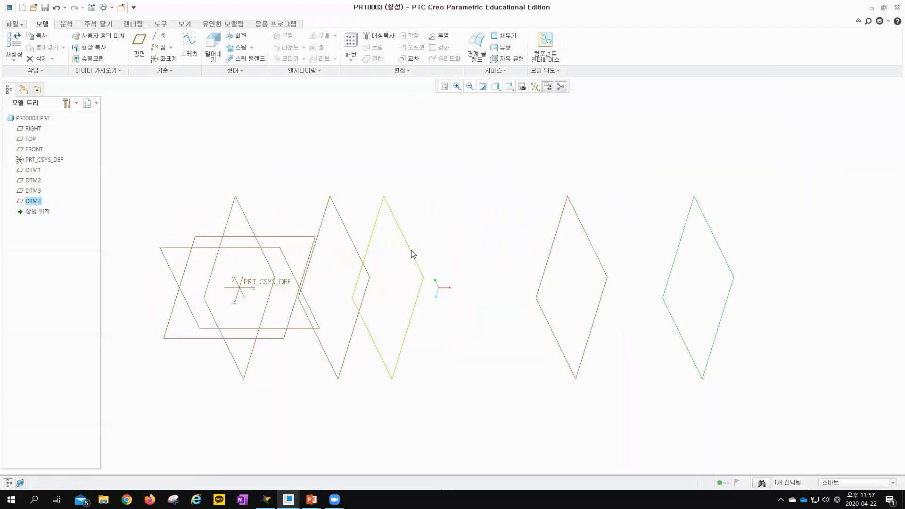
{"action": "left_click", "coordinate": [209, 303]}
{"action": "left_click", "coordinate": [325, 215]}
{"action": "left_click", "coordinate": [376, 221]}
{"action": "left_click", "coordinate": [565, 244]}
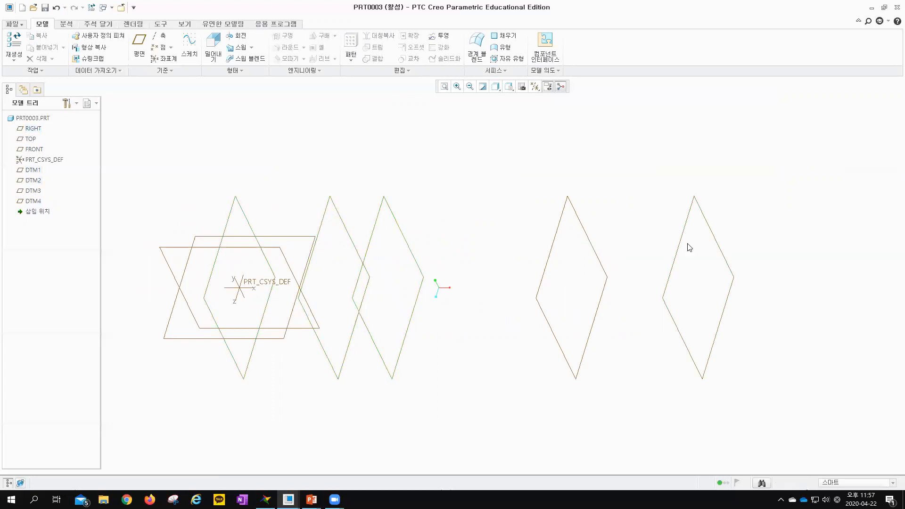
{"action": "middle_click_drag", "start_coordinate": [460, 218], "coordinate": [523, 208], "text": "shift"}
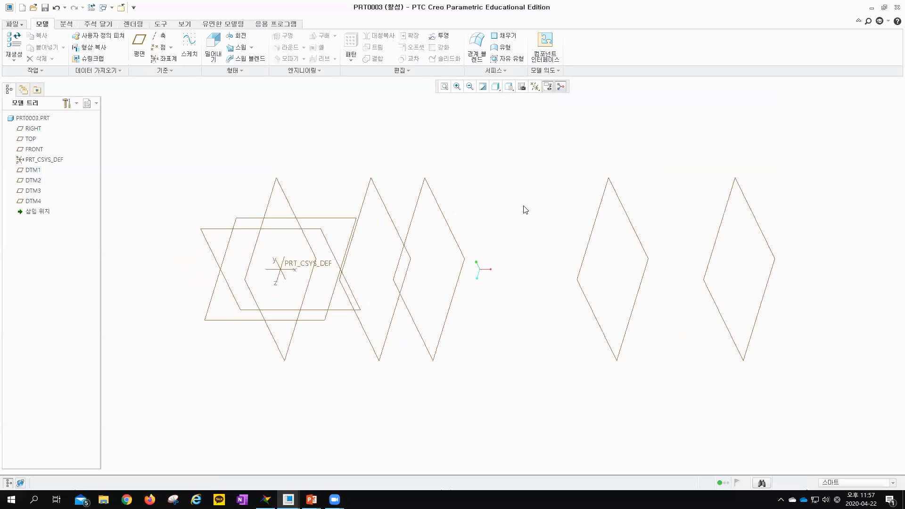
Delete the outermost datum plane, DTM4.
{"action": "left_click", "coordinate": [773, 271]}
{"action": "key", "text": "Delete"}
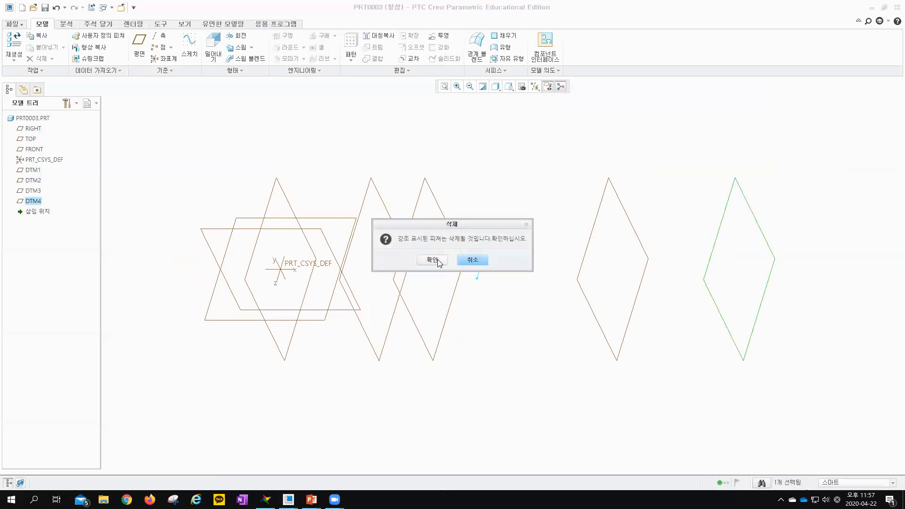
{"action": "left_click", "coordinate": [426, 260]}
{"action": "left_click", "coordinate": [284, 171]}
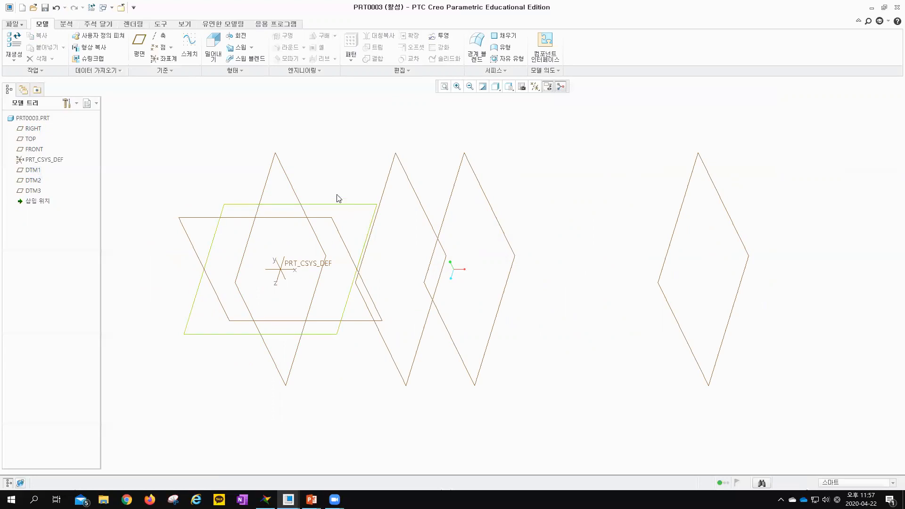
{"action": "left_click", "coordinate": [288, 181]}
{"action": "left_click", "coordinate": [484, 197]}
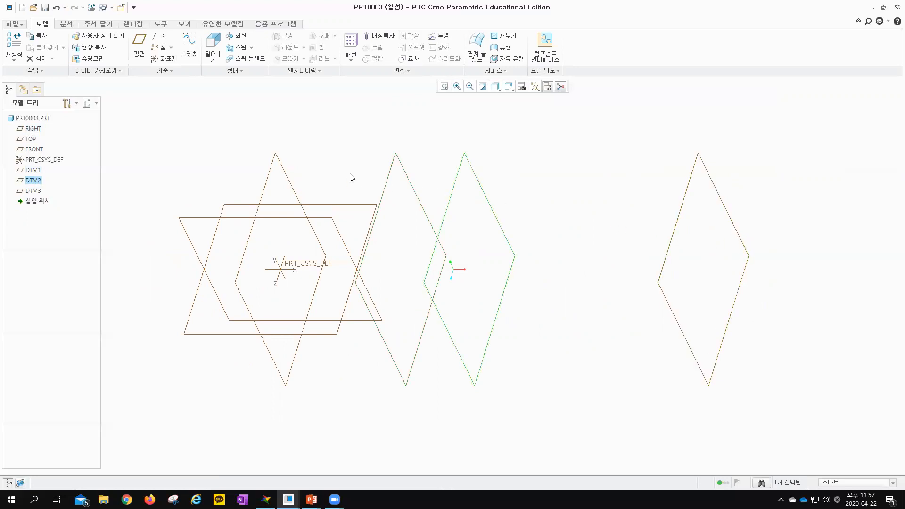
Start a sketch on the TOP plane and add the DTM3 plane as a sketch reference.
{"action": "left_click", "coordinate": [345, 163]}
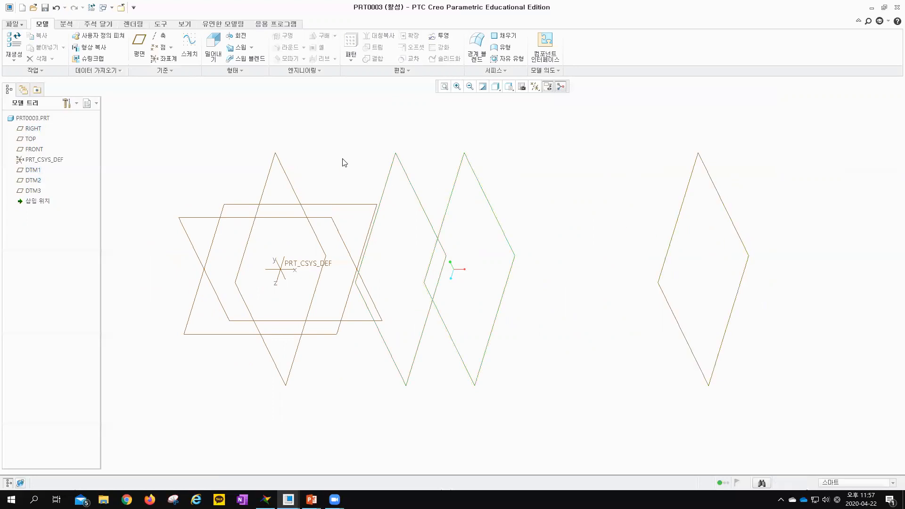
{"action": "left_click", "coordinate": [352, 205]}
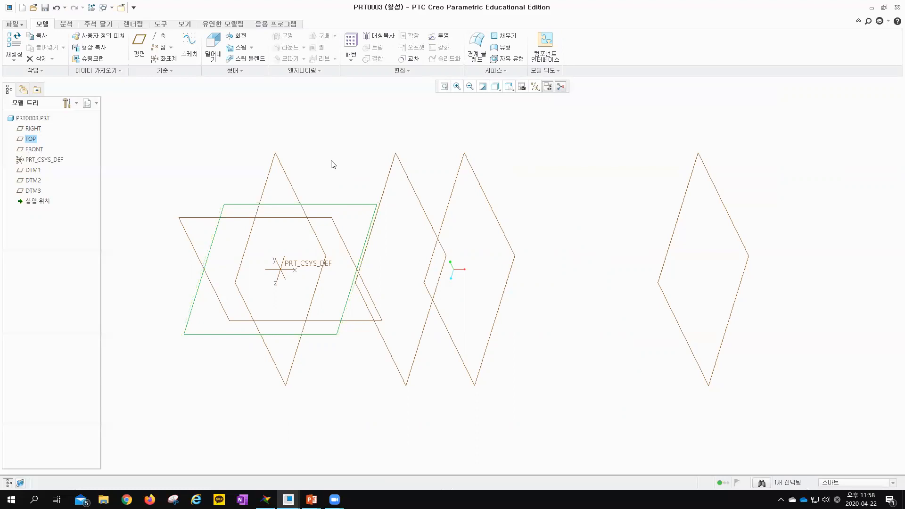
{"action": "left_click", "coordinate": [189, 56]}
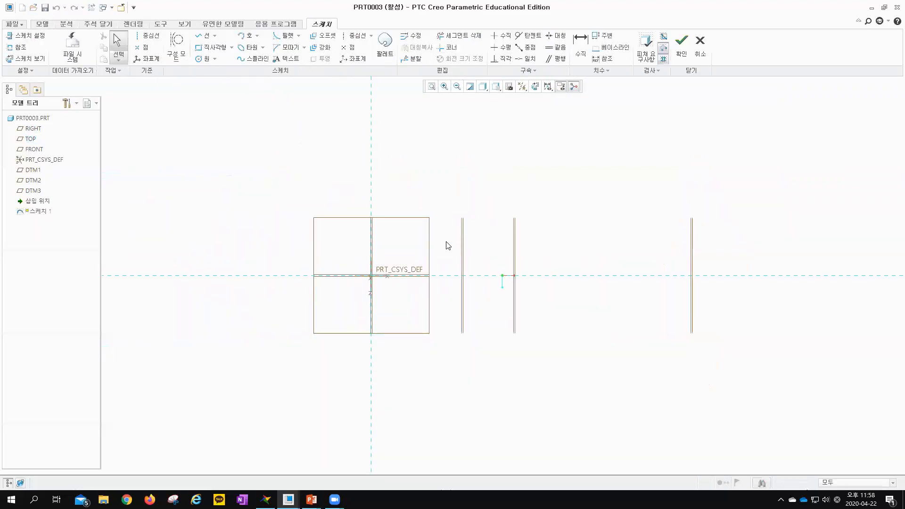
{"action": "scroll", "coordinate": [472, 279], "scroll_direction": "down", "scroll_amount": 1}
{"action": "scroll", "coordinate": [401, 243], "scroll_direction": "down", "scroll_amount": 1}
{"action": "scroll", "coordinate": [442, 239], "scroll_direction": "up", "scroll_amount": 1}
{"action": "middle_click_drag", "start_coordinate": [733, 242], "coordinate": [655, 250], "text": "shift"}
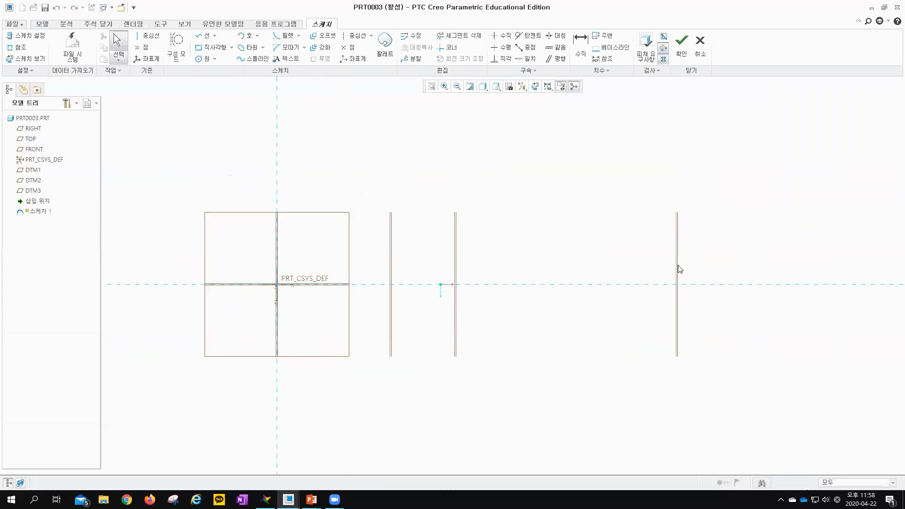
{"action": "left_click", "coordinate": [19, 47]}
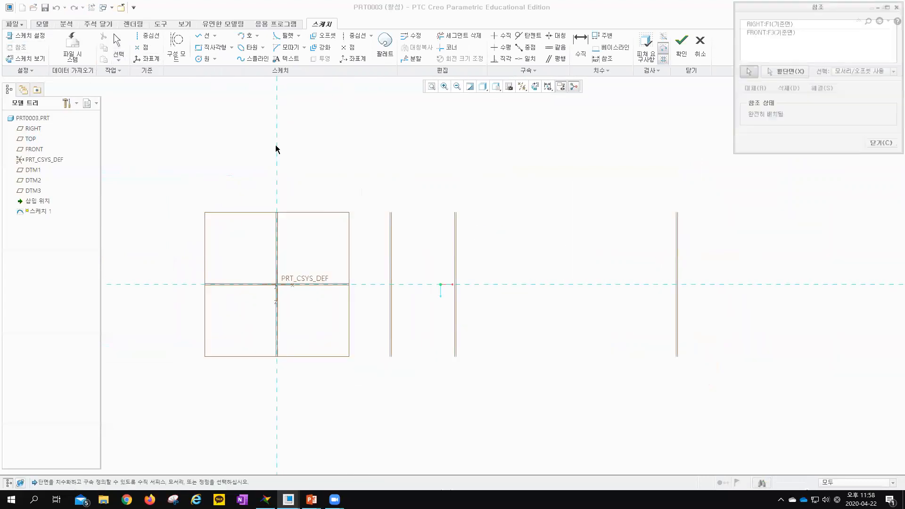
{"action": "left_click", "coordinate": [678, 269]}
{"action": "left_click", "coordinate": [877, 145]}
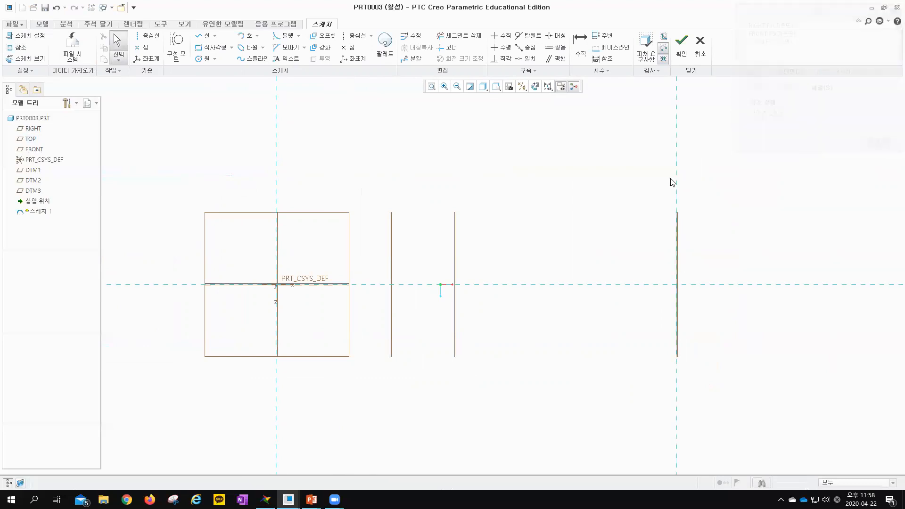
Sketch a four-point spline above the horizontal reference from RIGHT to DTM3, starting about 64 and ending about 46 from that reference.
{"action": "left_click", "coordinate": [239, 60]}
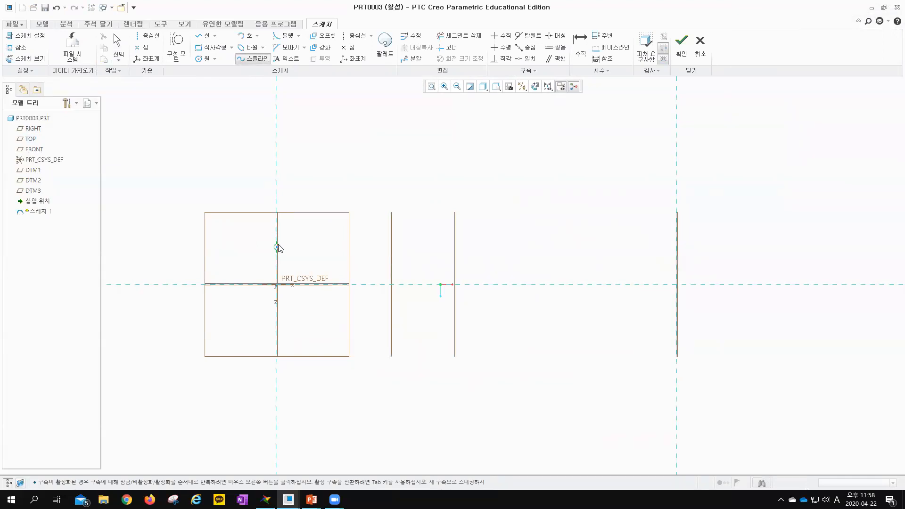
{"action": "left_click", "coordinate": [278, 267]}
{"action": "left_click", "coordinate": [365, 260]}
{"action": "left_click", "coordinate": [498, 268]}
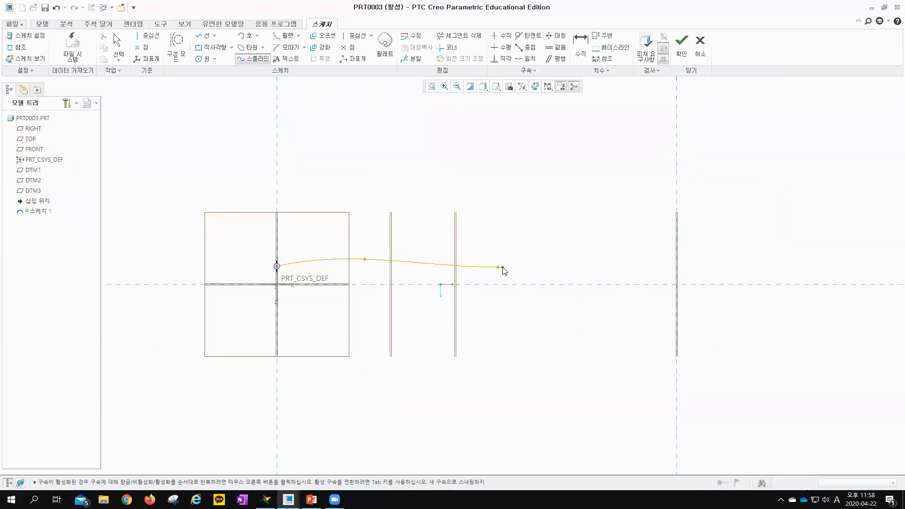
{"action": "left_click", "coordinate": [676, 272]}
{"action": "middle_click", "coordinate": [657, 249]}
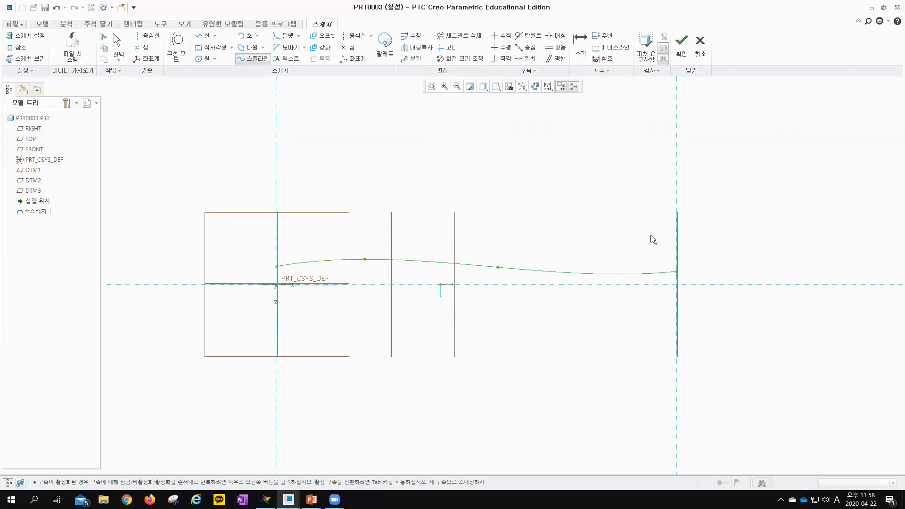
{"action": "middle_click", "coordinate": [607, 222]}
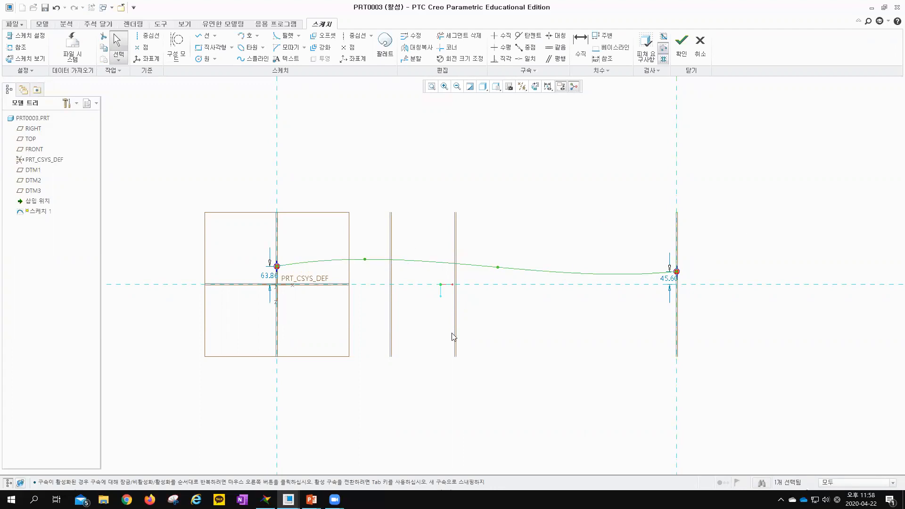
Add a centerline along the horizontal reference, mirror the spline about it, and finish the sketch.
{"action": "left_click", "coordinate": [355, 35]}
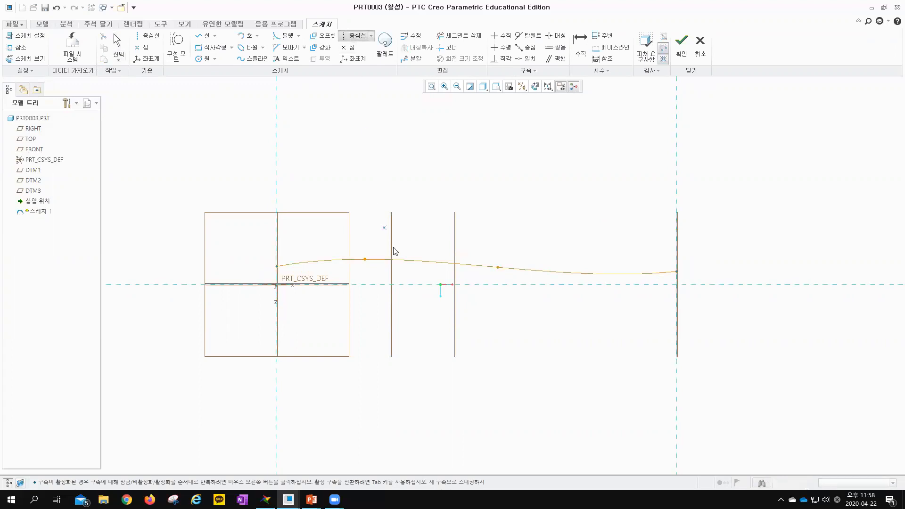
{"action": "left_click", "coordinate": [404, 285]}
{"action": "middle_click", "coordinate": [432, 183]}
{"action": "left_click", "coordinate": [420, 259]}
{"action": "left_click", "coordinate": [416, 47]}
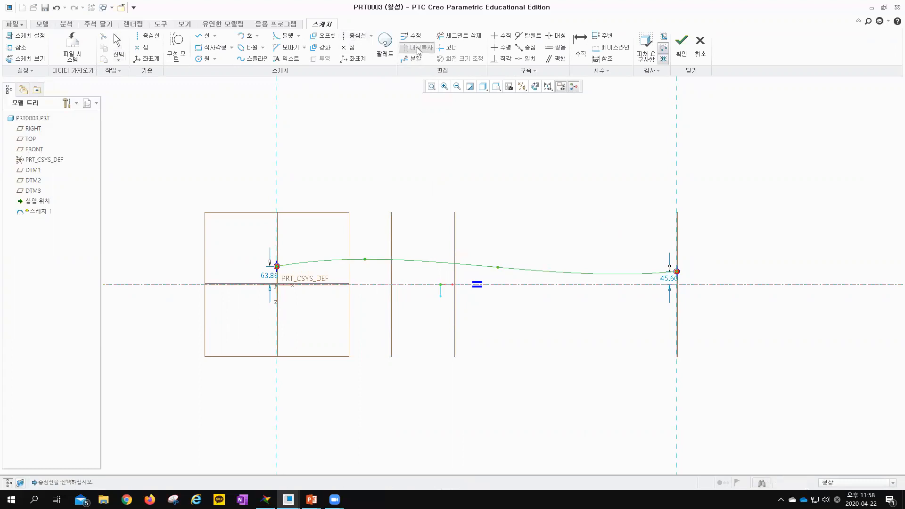
{"action": "left_click", "coordinate": [422, 287]}
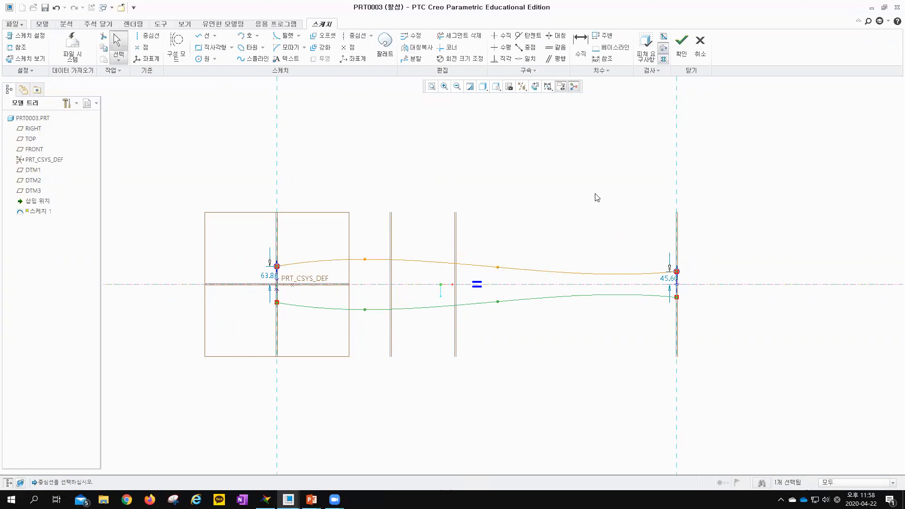
{"action": "left_click", "coordinate": [682, 44]}
{"action": "mouse_move", "coordinate": [548, 234]}
{"action": "middle_mouse_down"}
{"action": "mouse_move", "coordinate": [556, 206]}
{"action": "mouse_move", "coordinate": [603, 196]}
{"action": "mouse_move", "coordinate": [571, 222]}
{"action": "mouse_move", "coordinate": [575, 211]}
{"action": "middle_mouse_up"}
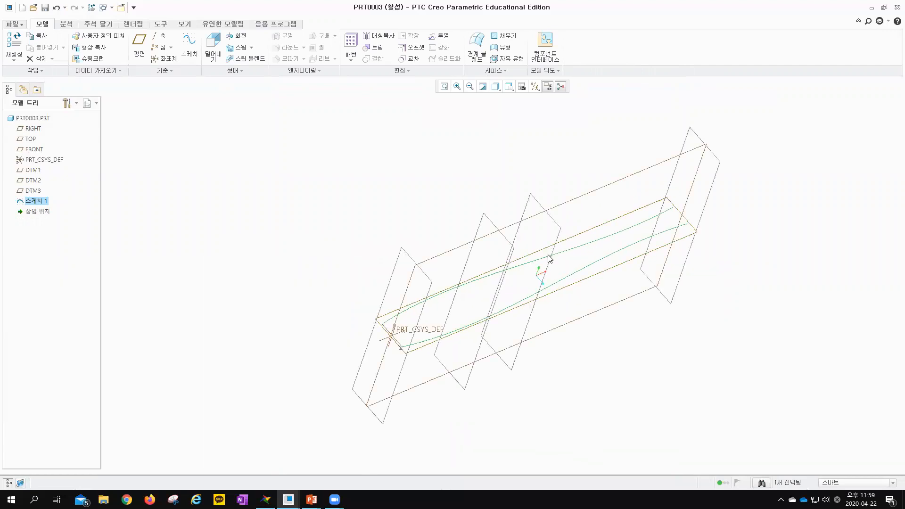
Start a second sketch on the FRONT plane.
{"action": "middle_click_drag", "start_coordinate": [410, 222], "coordinate": [421, 230]}
{"action": "left_click", "coordinate": [420, 232]}
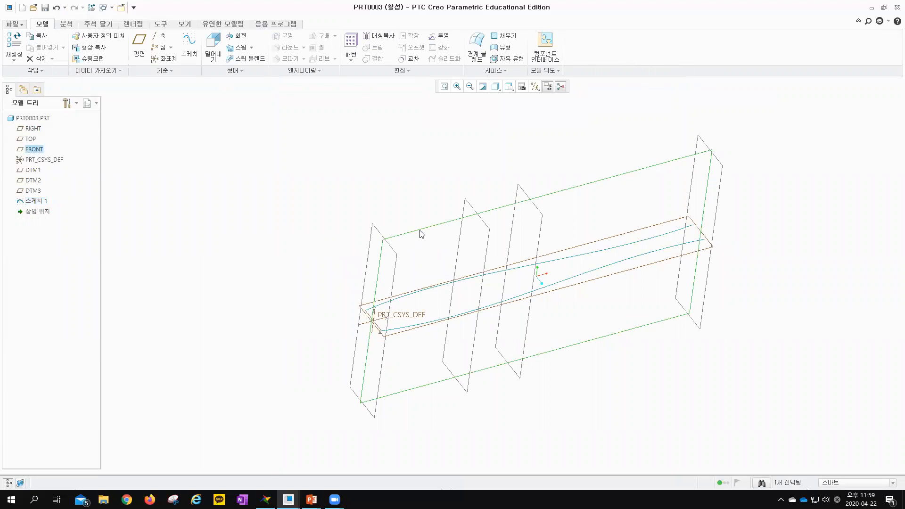
{"action": "left_click", "coordinate": [190, 53]}
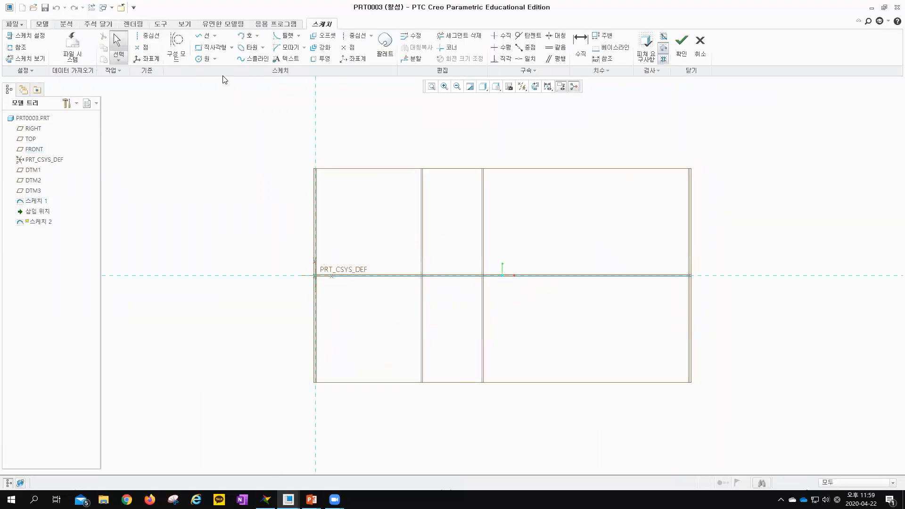
{"action": "left_click", "coordinate": [250, 59]}
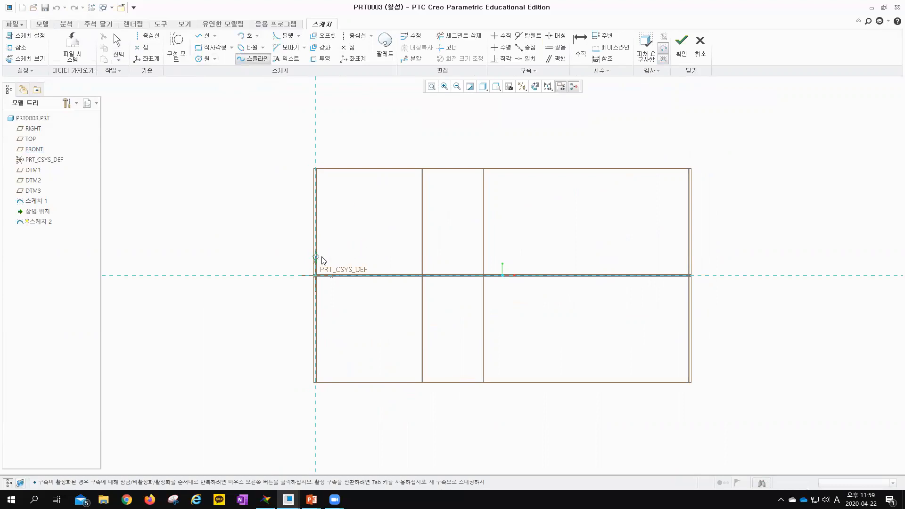
{"action": "left_click", "coordinate": [20, 47]}
{"action": "left_click", "coordinate": [690, 228]}
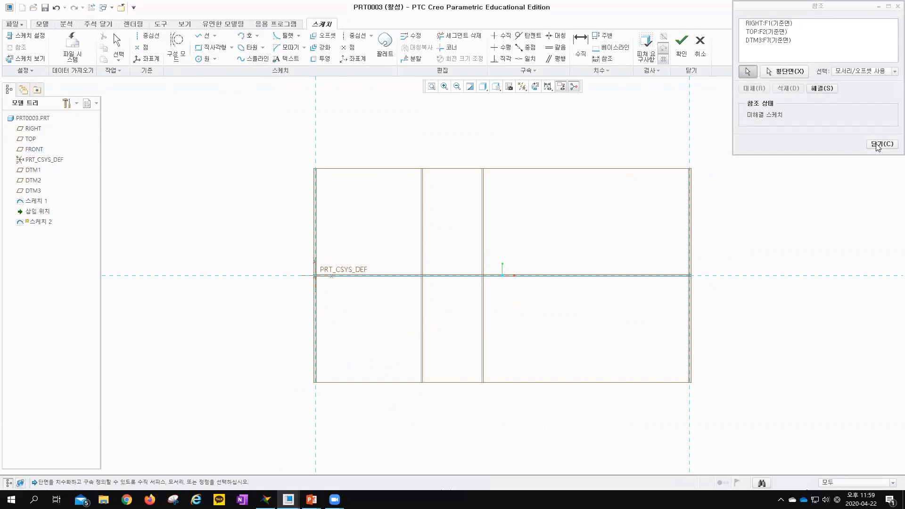
{"action": "left_click", "coordinate": [877, 144]}
{"action": "left_click", "coordinate": [247, 59]}
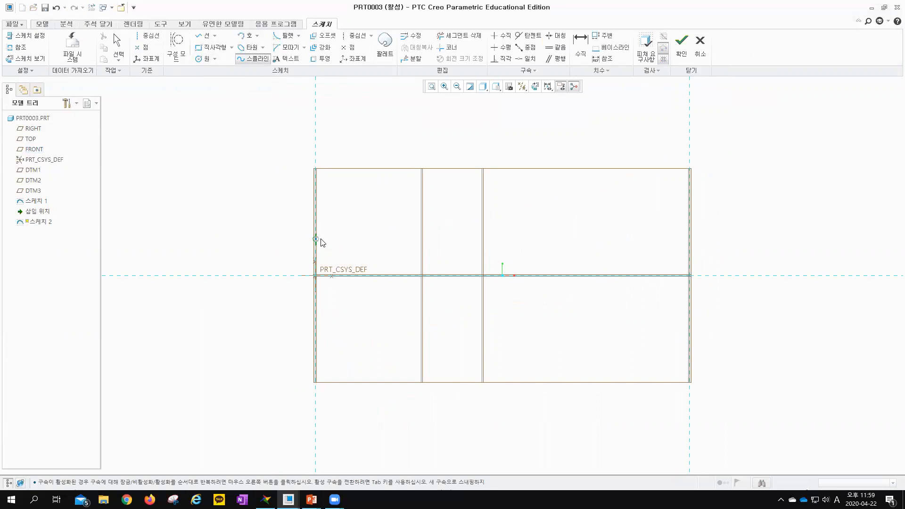
{"action": "left_click", "coordinate": [328, 249]}
{"action": "key", "text": "ctrl+z"}
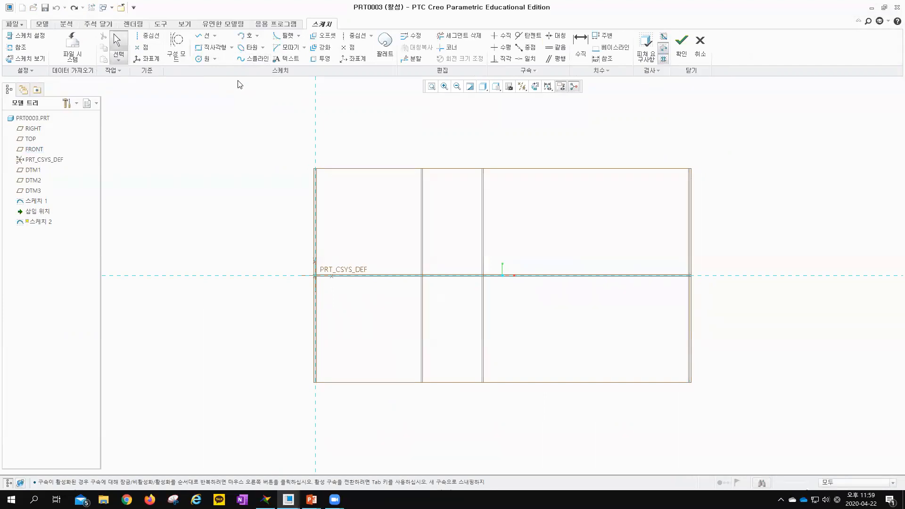
Sketch a trial four-point spline from the RIGHT reference toward DTM3, and delete it.
{"action": "left_click", "coordinate": [242, 58]}
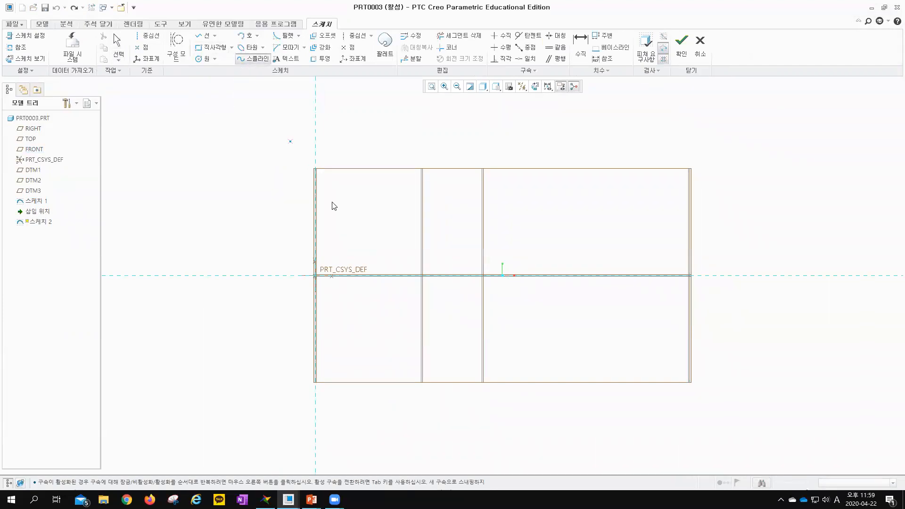
{"action": "left_click", "coordinate": [322, 256]}
{"action": "left_click", "coordinate": [413, 240]}
{"action": "left_click", "coordinate": [507, 244]}
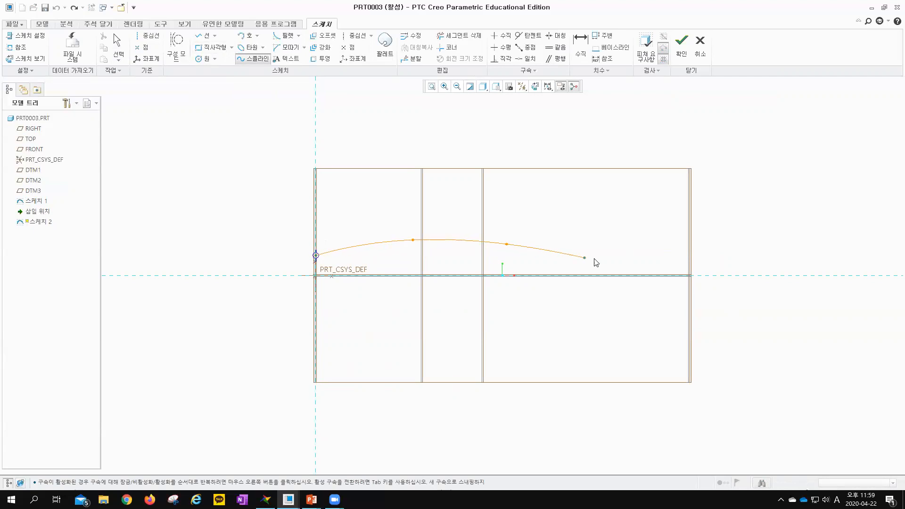
{"action": "left_click", "coordinate": [639, 267]}
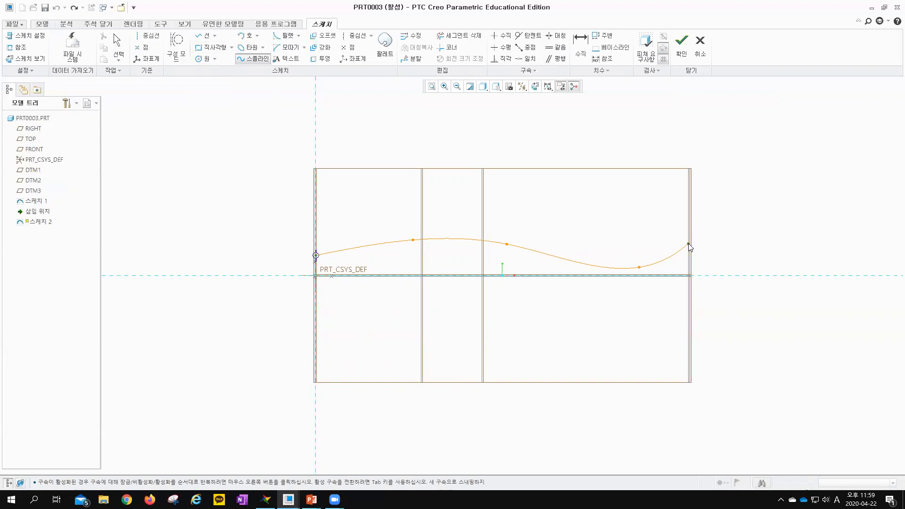
{"action": "middle_click", "coordinate": [689, 247]}
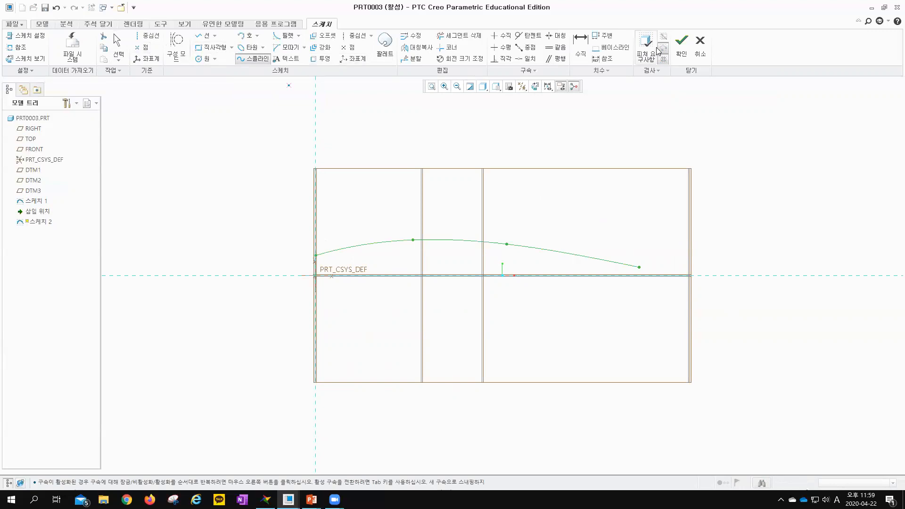
{"action": "left_click", "coordinate": [459, 36]}
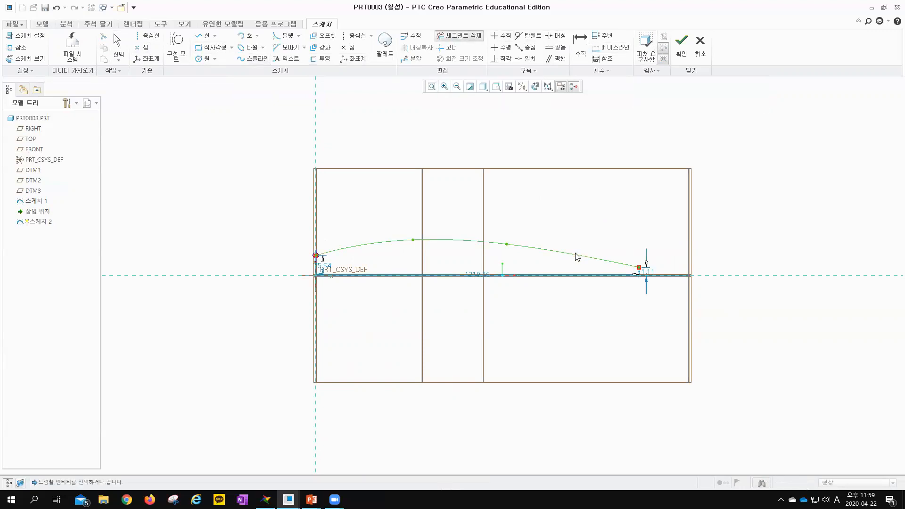
{"action": "left_click", "coordinate": [576, 257]}
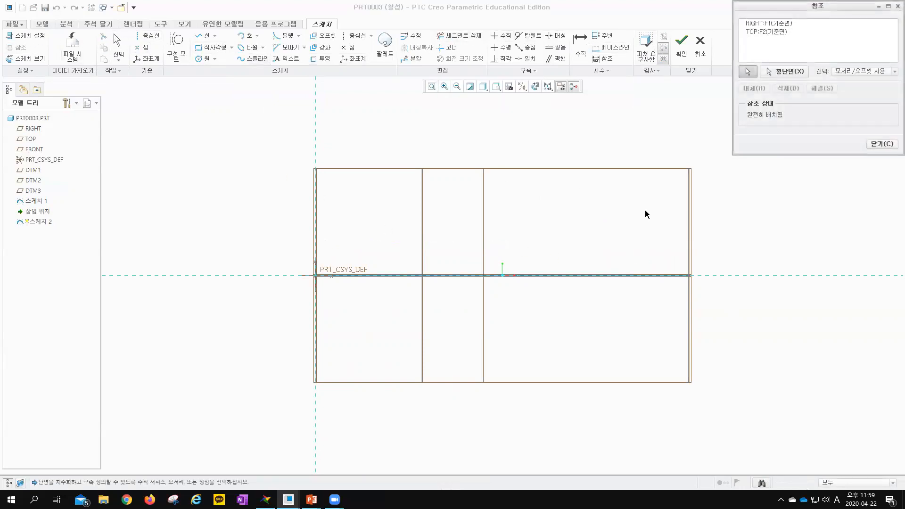
Add DTM3 as a reference and sketch a wavy five-point spline from RIGHT to DTM3, about 58 to 132 above the horizontal reference at its ends.
{"action": "left_click", "coordinate": [877, 146]}
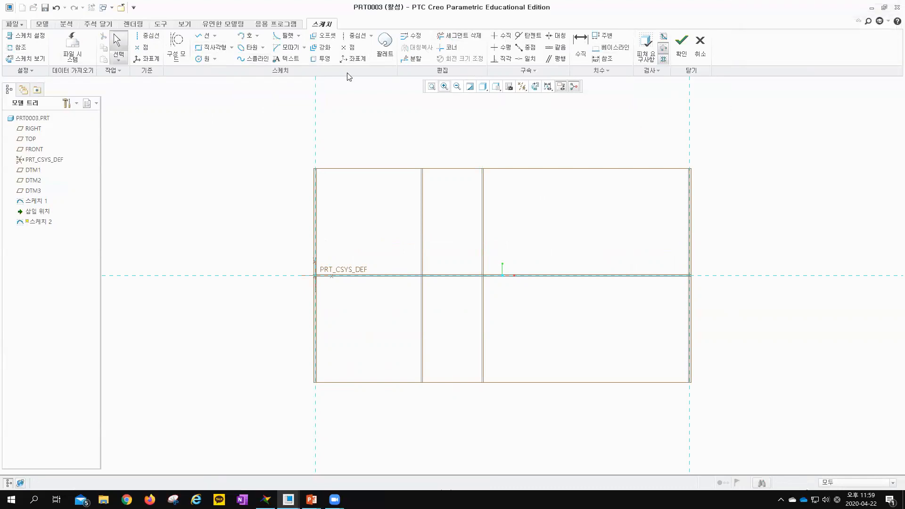
{"action": "left_click", "coordinate": [252, 59]}
{"action": "left_click", "coordinate": [315, 259]}
{"action": "left_click", "coordinate": [418, 241]}
{"action": "left_click", "coordinate": [495, 248]}
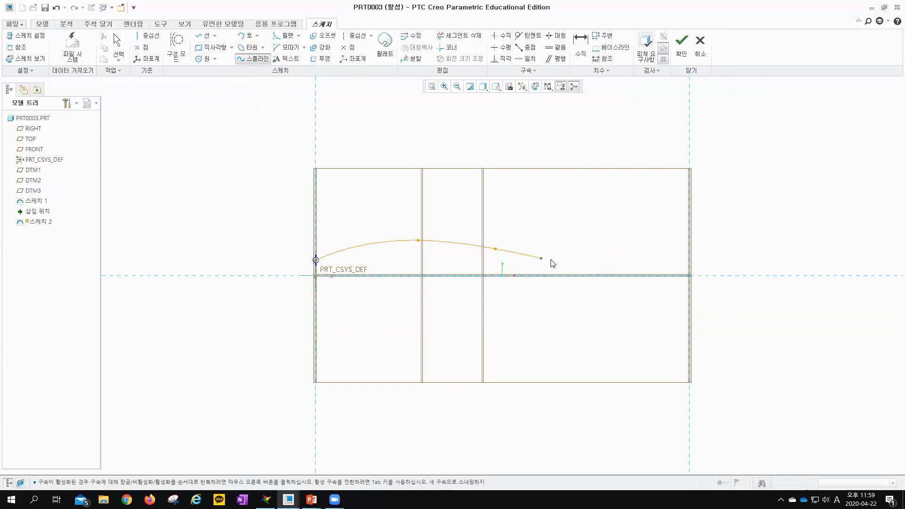
{"action": "left_click", "coordinate": [630, 266]}
{"action": "left_click", "coordinate": [688, 241]}
{"action": "middle_click", "coordinate": [660, 232]}
{"action": "middle_click", "coordinate": [632, 216]}
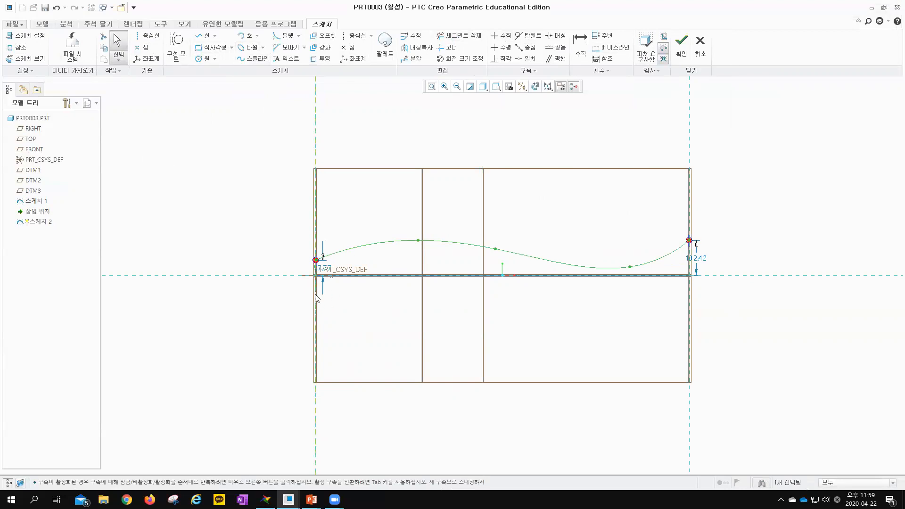
Sketch a second wavy spline from RIGHT to DTM3, about 56 and 156 below the horizontal reference at its ends, and finish the sketch.
{"action": "left_click", "coordinate": [249, 59]}
{"action": "left_click", "coordinate": [315, 291]}
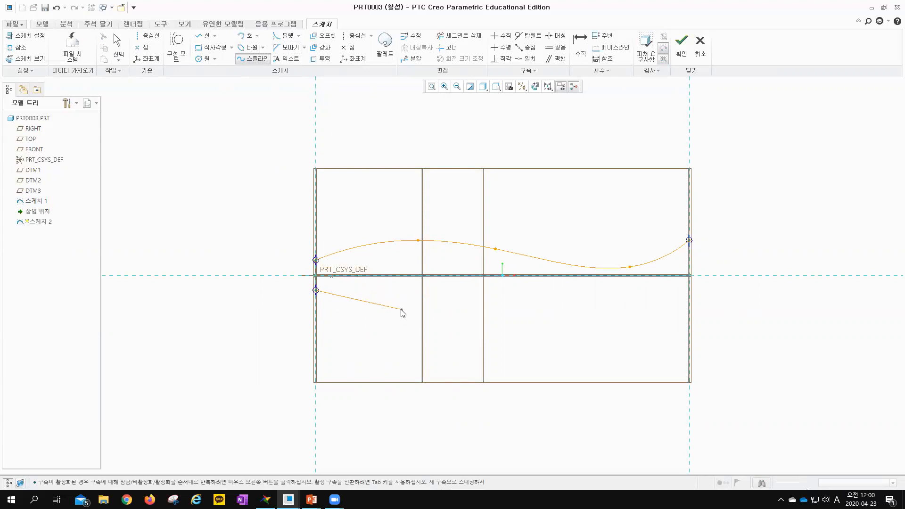
{"action": "left_click", "coordinate": [459, 324]}
{"action": "left_click", "coordinate": [577, 300]}
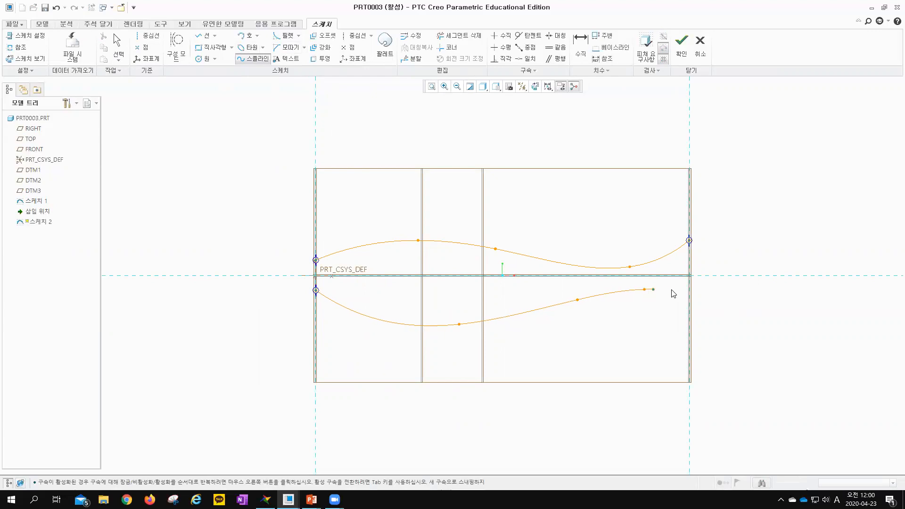
{"action": "left_click", "coordinate": [689, 316]}
{"action": "middle_click", "coordinate": [707, 313]}
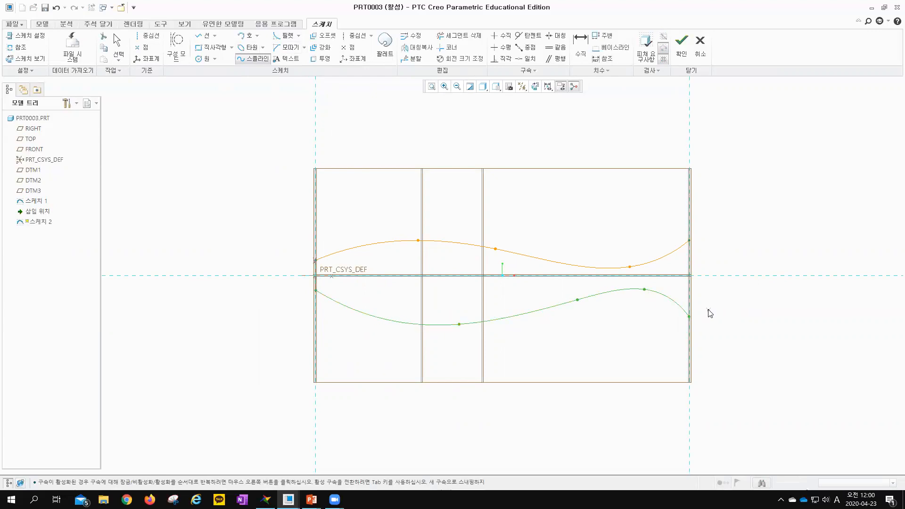
{"action": "middle_click", "coordinate": [716, 220]}
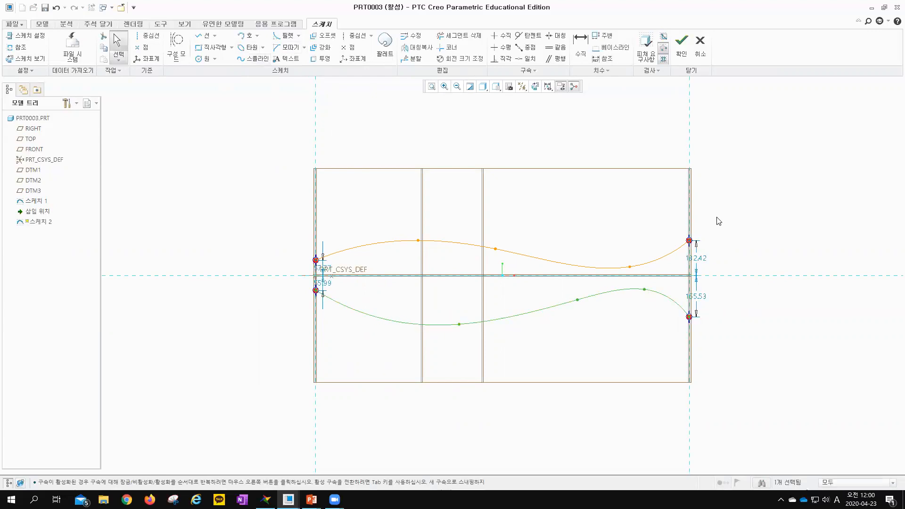
{"action": "left_click", "coordinate": [681, 56]}
{"action": "mouse_move", "coordinate": [502, 163]}
{"action": "middle_mouse_down"}
{"action": "mouse_move", "coordinate": [353, 179]}
{"action": "mouse_move", "coordinate": [363, 196]}
{"action": "mouse_move", "coordinate": [394, 204]}
{"action": "mouse_move", "coordinate": [359, 198]}
{"action": "mouse_move", "coordinate": [363, 206]}
{"action": "middle_mouse_up"}
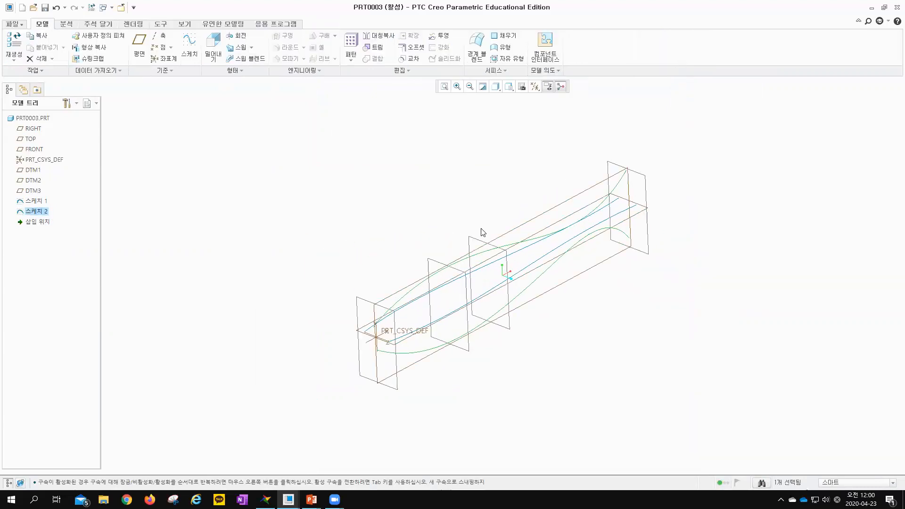
{"action": "scroll", "coordinate": [480, 266], "scroll_direction": "down", "scroll_amount": 2}
{"action": "middle_click_drag", "start_coordinate": [420, 211], "coordinate": [424, 188], "text": "shift"}
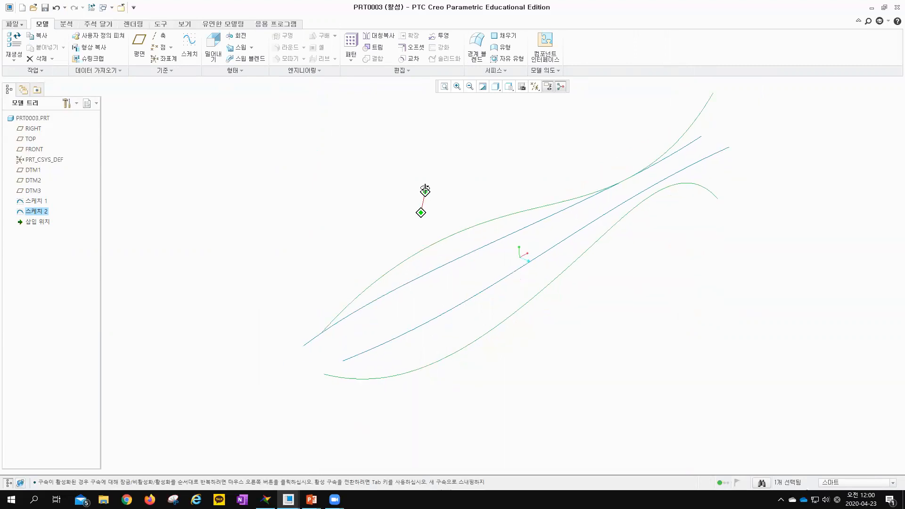
{"action": "left_click", "coordinate": [454, 249]}
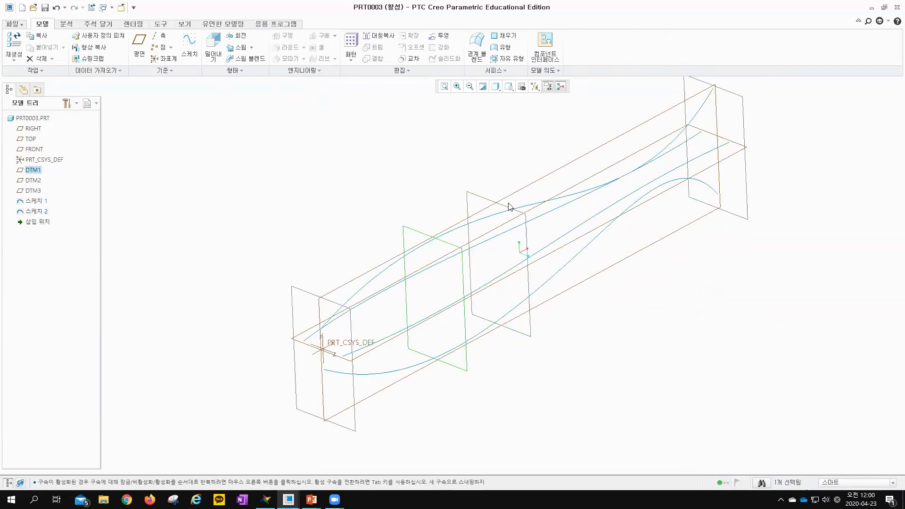
{"action": "left_click", "coordinate": [506, 204]}
{"action": "left_click", "coordinate": [475, 221]}
{"action": "left_click", "coordinate": [743, 116]}
{"action": "left_click", "coordinate": [610, 309]}
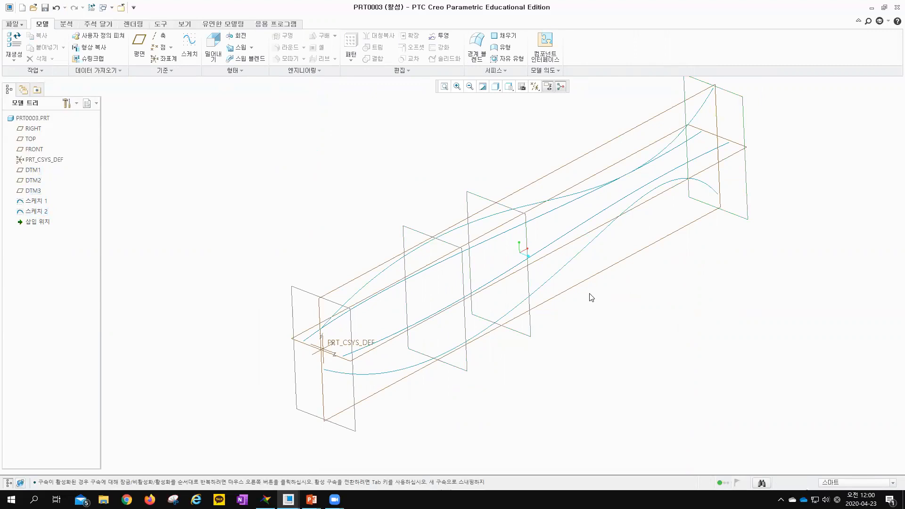
{"action": "left_click", "coordinate": [416, 256]}
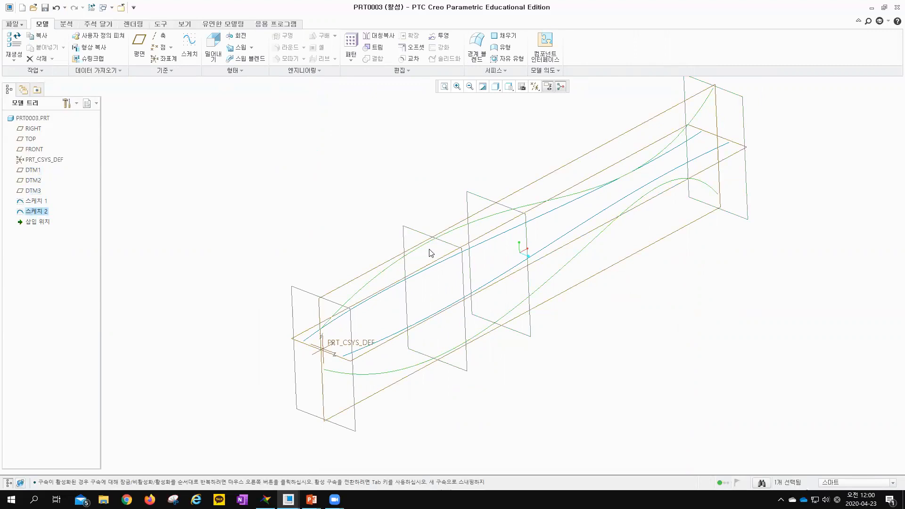
{"action": "left_click", "coordinate": [399, 180]}
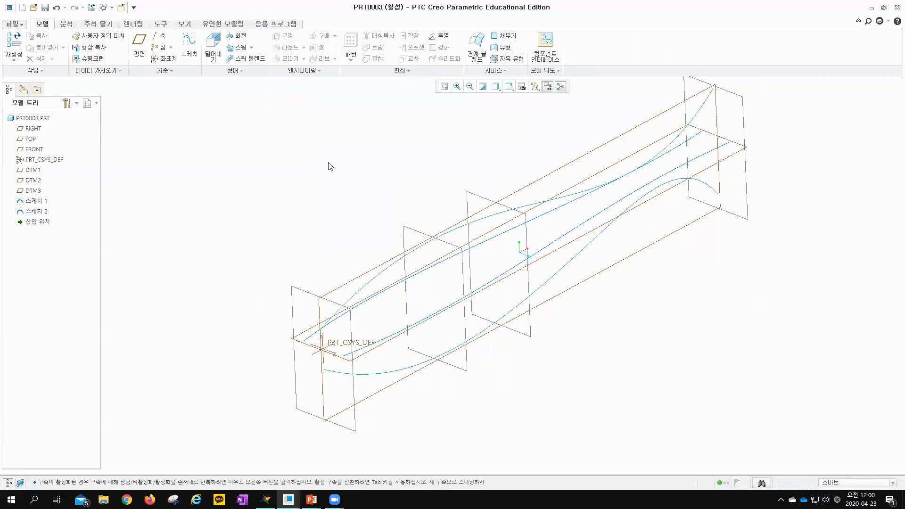
{"action": "left_click", "coordinate": [166, 59]}
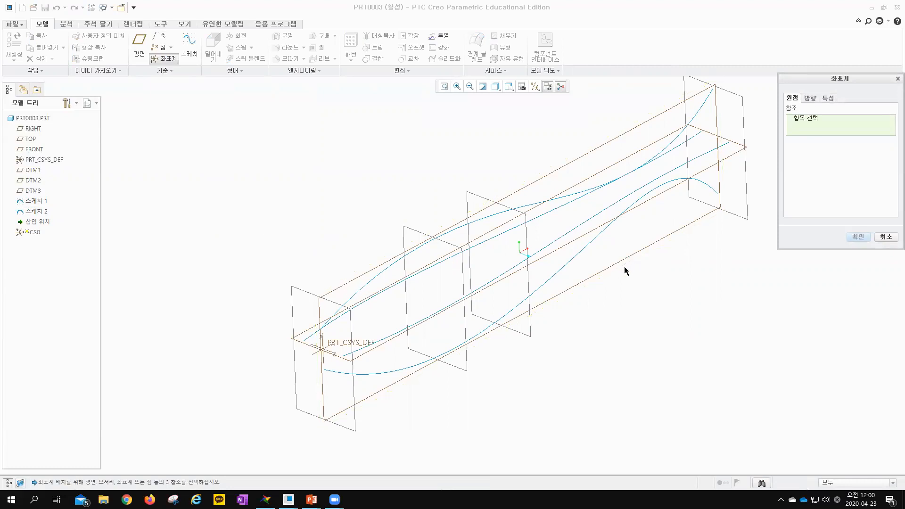
{"action": "left_click", "coordinate": [160, 49]}
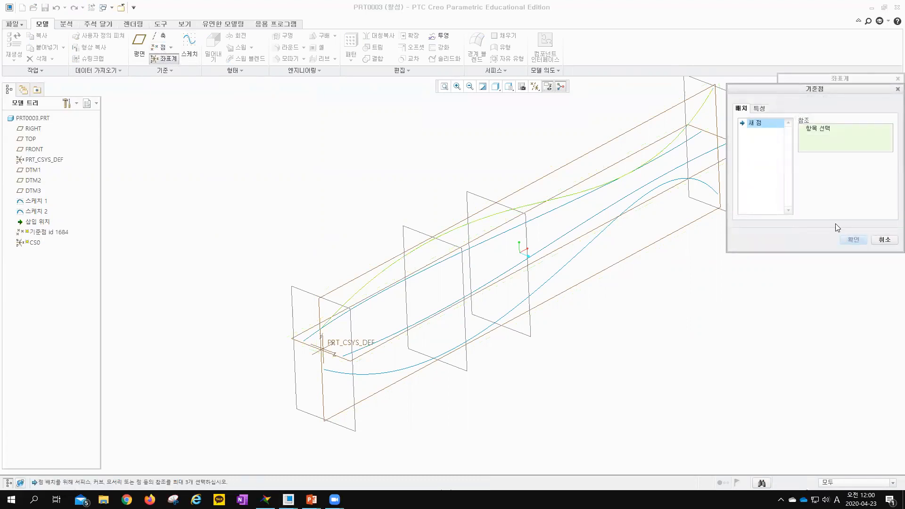
{"action": "left_click", "coordinate": [884, 240]}
{"action": "left_click", "coordinate": [886, 239]}
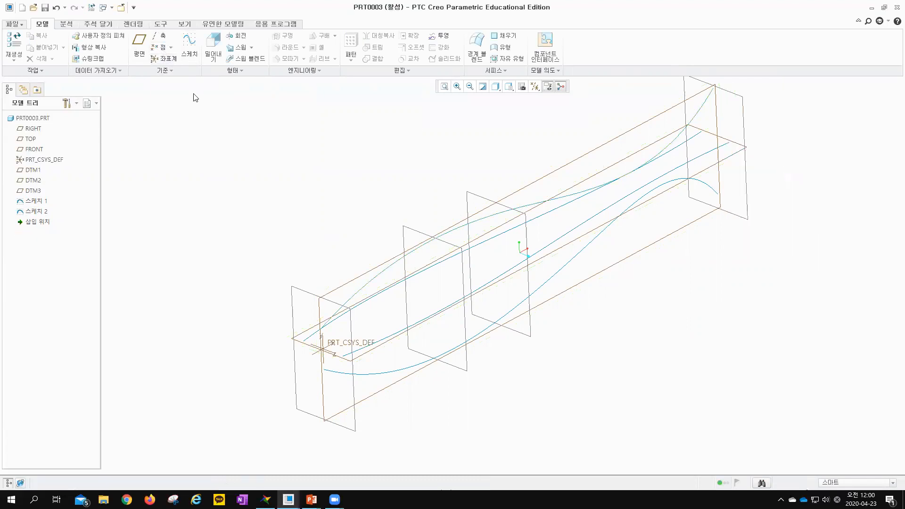
Start a datum point feature and place points where DTM1 intersects the upper FRONT-plane spline and the near-side TOP-plane spline.
{"action": "left_click", "coordinate": [160, 48]}
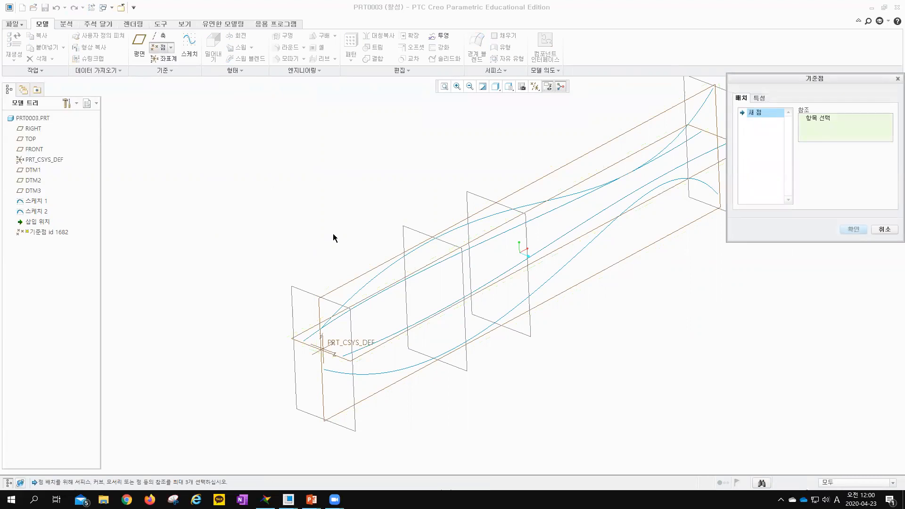
{"action": "left_click", "coordinate": [363, 288]}
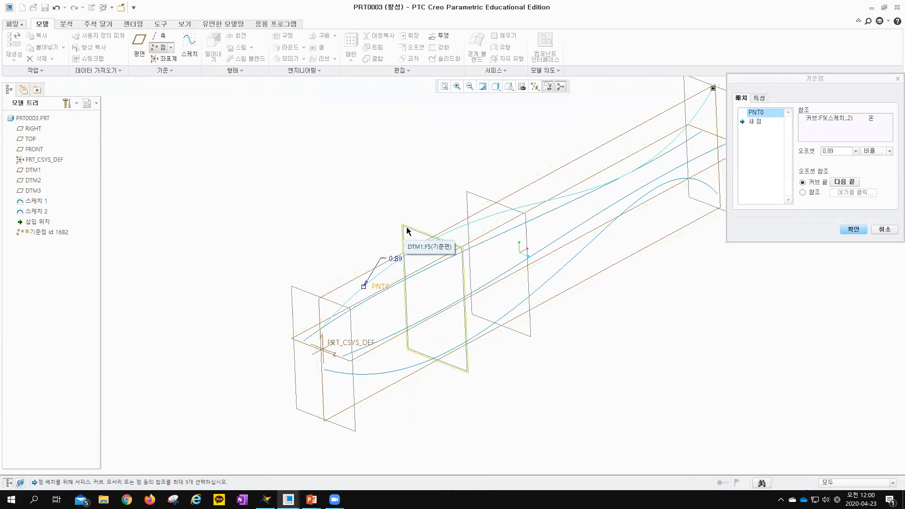
{"action": "key", "text": "ctrl"}
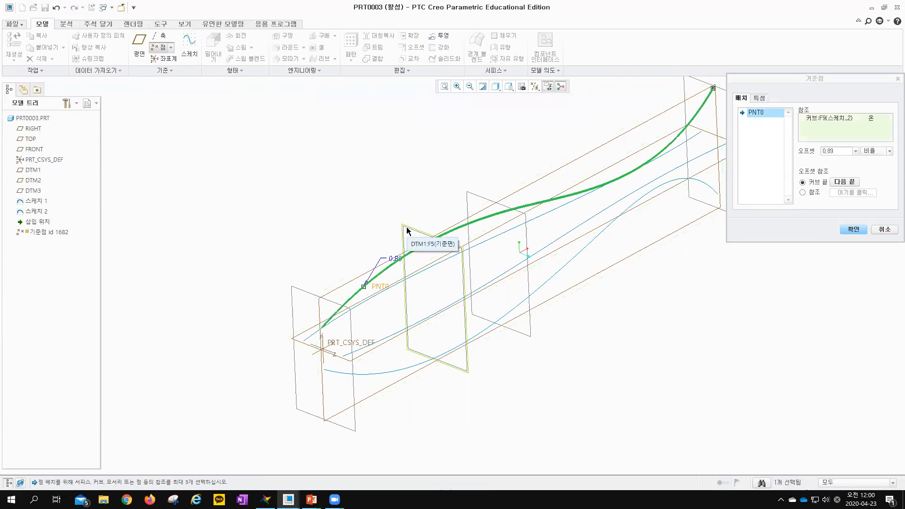
{"action": "left_click", "coordinate": [408, 231], "text": "ctrl"}
{"action": "middle_click_drag", "start_coordinate": [367, 229], "coordinate": [389, 238]}
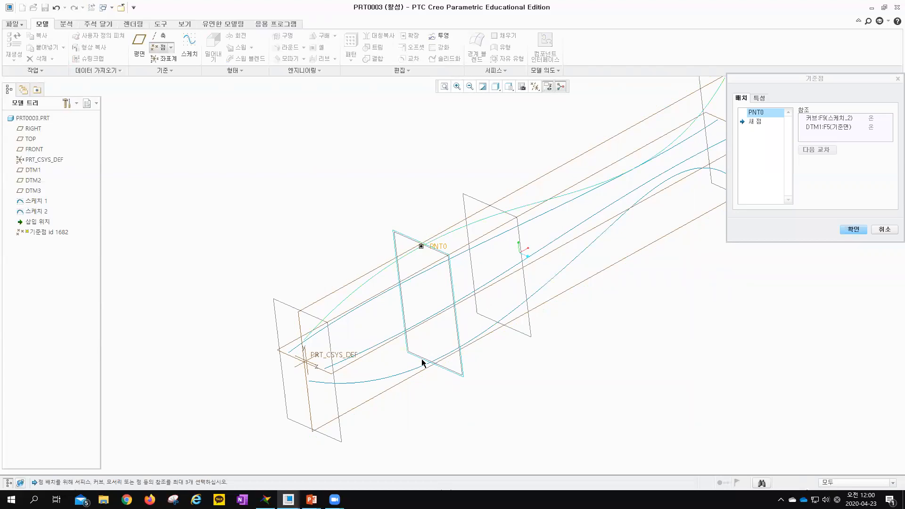
{"action": "left_click", "coordinate": [363, 353]}
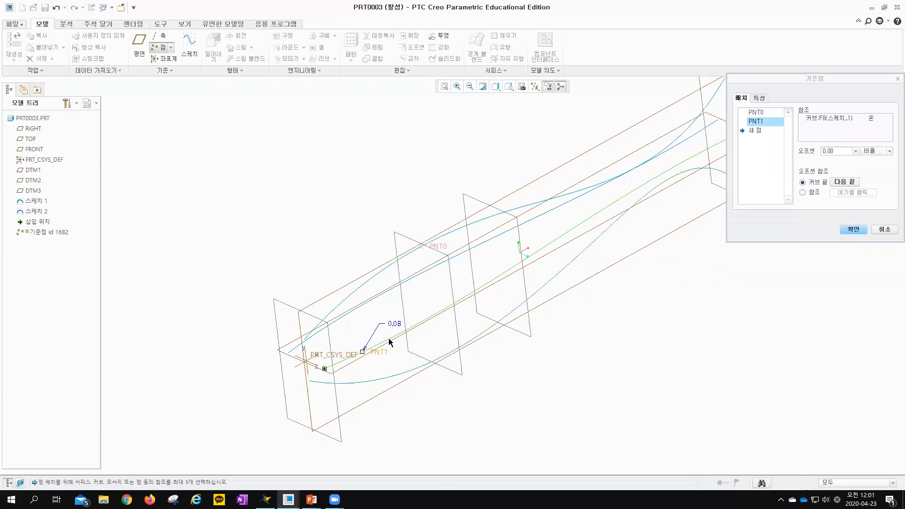
{"action": "mouse_move", "coordinate": [407, 301]}
{"action": "middle_mouse_down"}
{"action": "mouse_move", "coordinate": [405, 313]}
{"action": "mouse_move", "coordinate": [410, 297]}
{"action": "middle_mouse_up"}
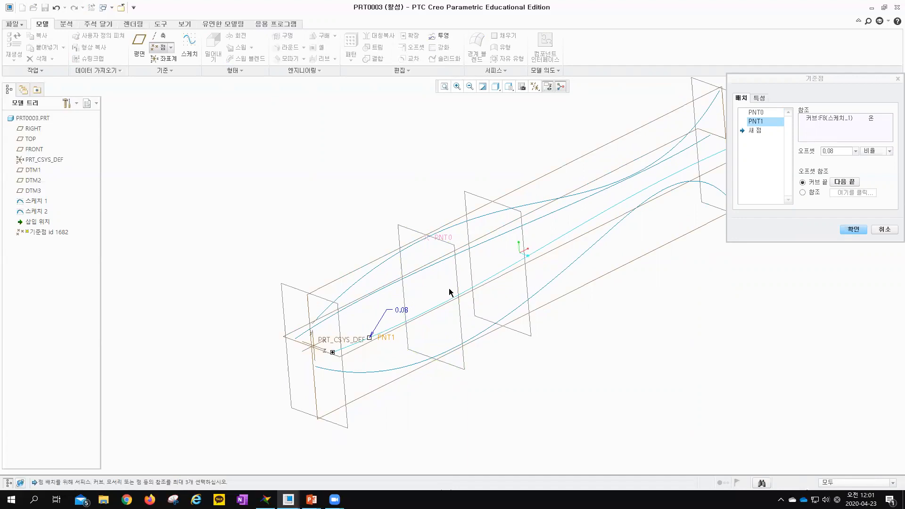
{"action": "left_click", "coordinate": [456, 281], "text": "ctrl"}
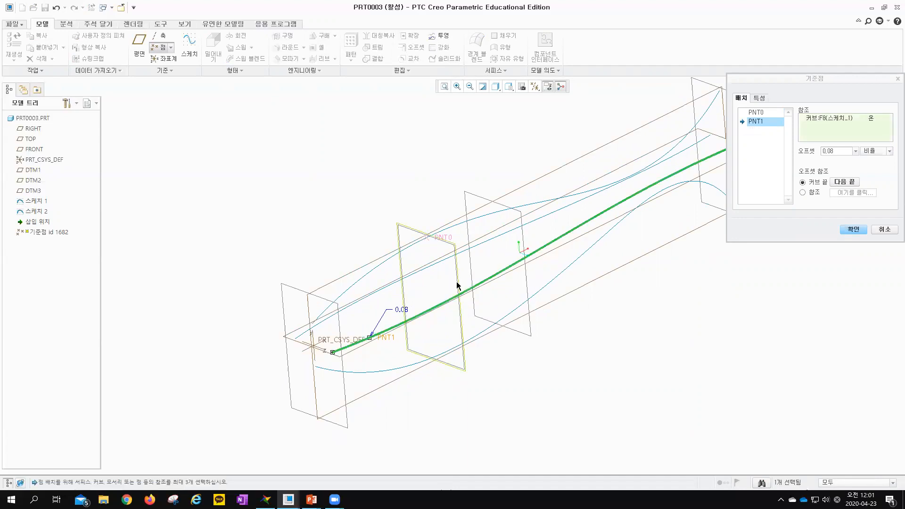
{"action": "left_click", "coordinate": [457, 285], "text": "ctrl"}
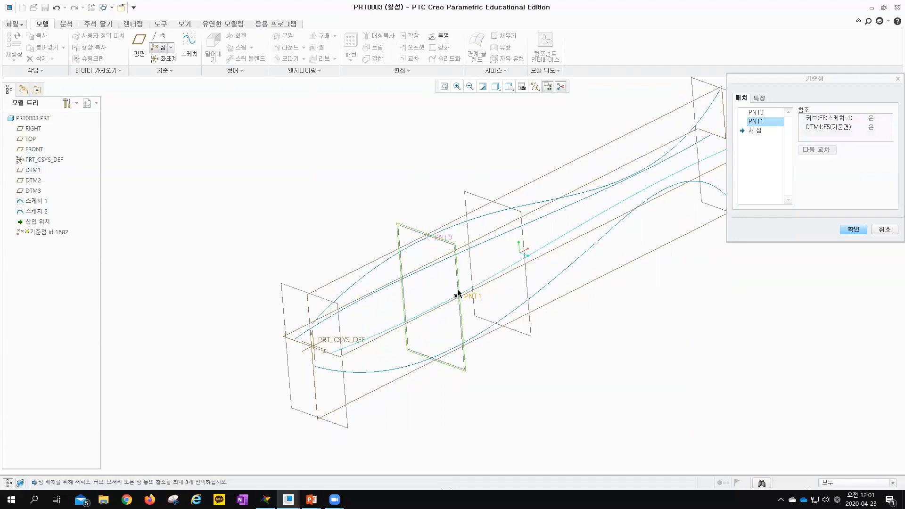
Add datum points where DTM1 intersects the lower FRONT-plane spline and the far-side TOP-plane spline.
{"action": "left_click", "coordinate": [394, 369]}
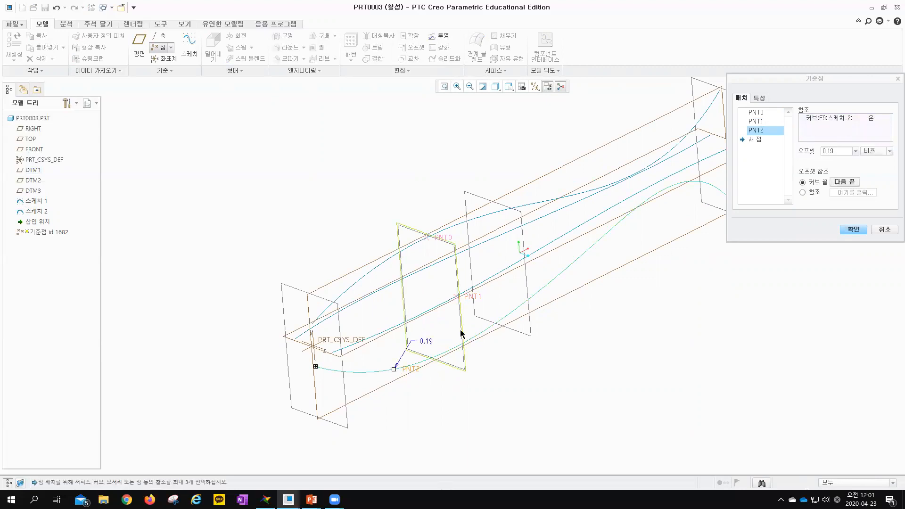
{"action": "left_click", "coordinate": [460, 333], "text": "ctrl"}
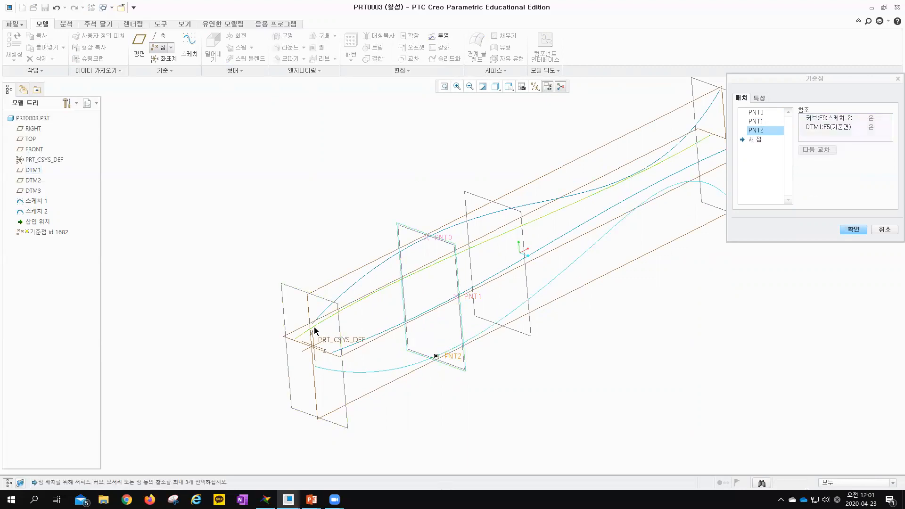
{"action": "left_click", "coordinate": [392, 290]}
{"action": "left_click", "coordinate": [402, 276], "text": "ctrl"}
{"action": "mouse_move", "coordinate": [395, 314]}
{"action": "middle_mouse_down"}
{"action": "mouse_move", "coordinate": [436, 305]}
{"action": "mouse_move", "coordinate": [400, 320]}
{"action": "middle_mouse_up"}
{"action": "mouse_move", "coordinate": [667, 284]}
{"action": "middle_mouse_down", "text": "shift"}
{"action": "mouse_move", "coordinate": [634, 319]}
{"action": "mouse_move", "coordinate": [638, 327]}
{"action": "middle_mouse_up", "text": "shift"}
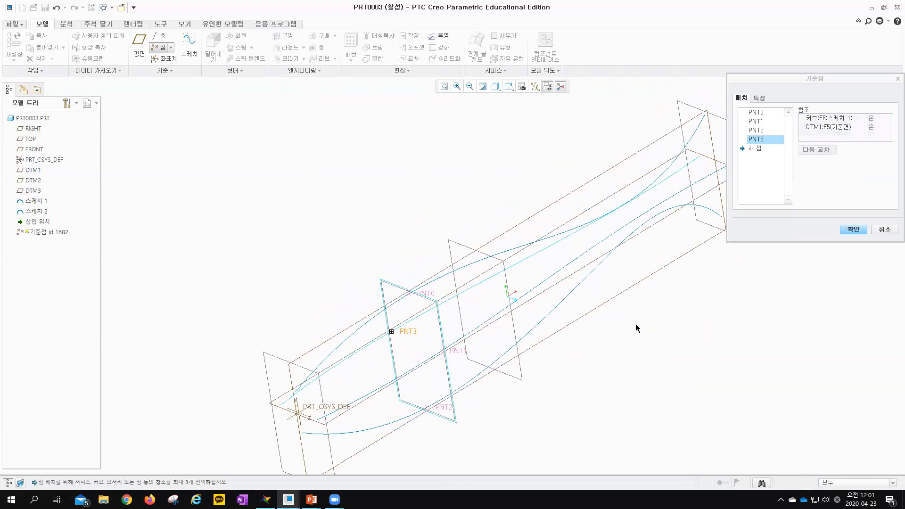
Add datum points where DTM2 intersects the upper FRONT-plane spline and the near-side TOP-plane spline.
{"action": "left_click", "coordinate": [439, 279]}
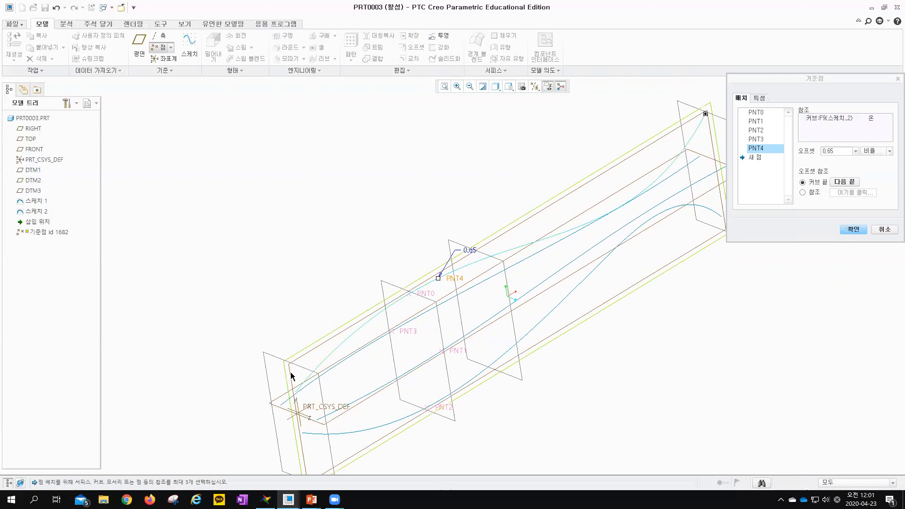
{"action": "left_click", "coordinate": [486, 257], "text": "ctrl"}
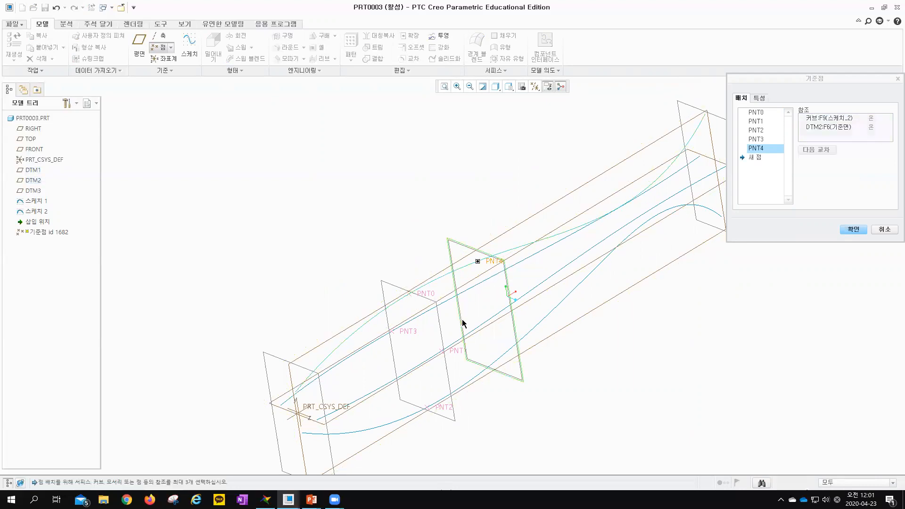
{"action": "left_click", "coordinate": [467, 333]}
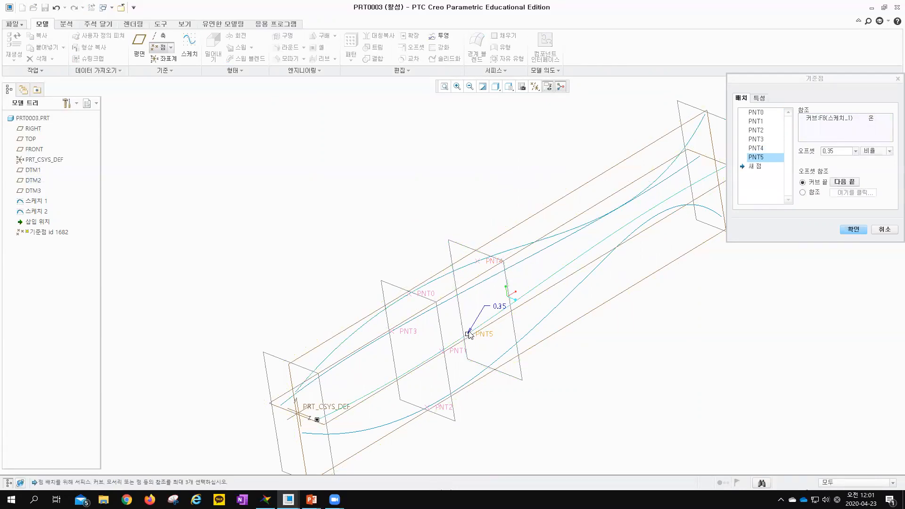
{"action": "left_click", "coordinate": [507, 279], "text": "ctrl"}
Add datum points where DTM2 intersects the lower FRONT-plane spline and the far-side TOP-plane spline.
{"action": "left_click", "coordinate": [483, 370]}
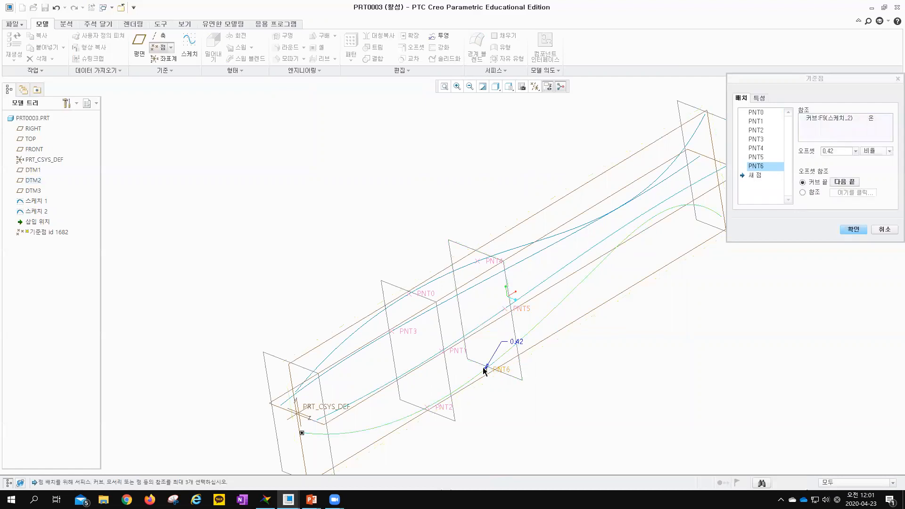
{"action": "left_click", "coordinate": [515, 335], "text": "ctrl"}
{"action": "middle_click_drag", "start_coordinate": [514, 333], "coordinate": [479, 334]}
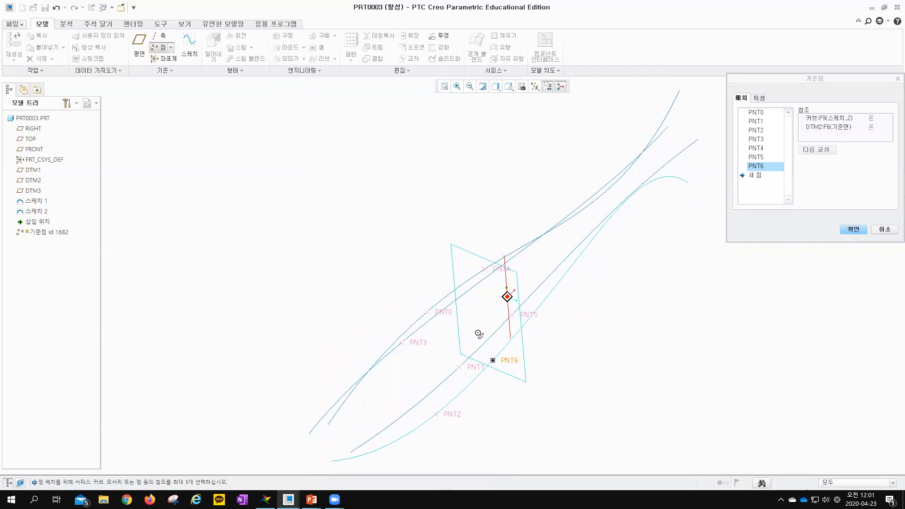
{"action": "left_click", "coordinate": [452, 303]}
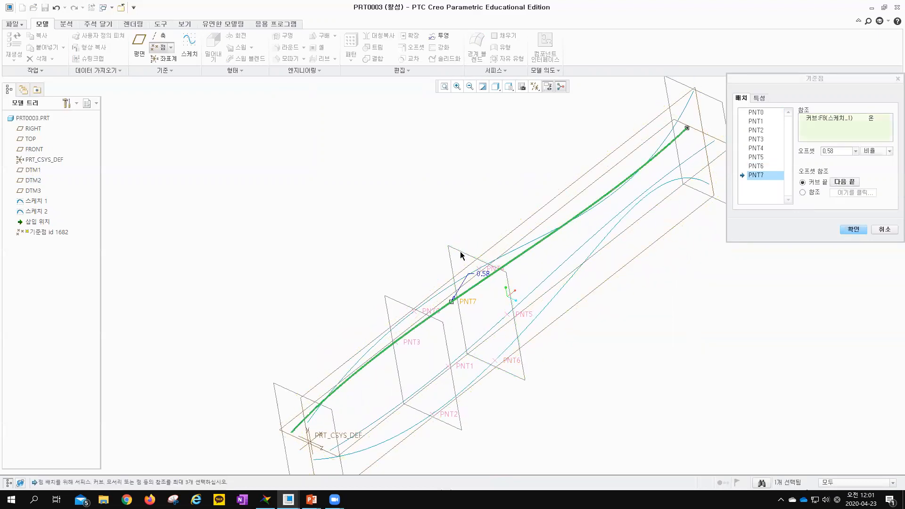
{"action": "left_click", "coordinate": [460, 255], "text": "ctrl"}
Add datum points where DTM3 meets the upper FRONT-plane spline and the far-side TOP-plane spline.
{"action": "middle_click_drag", "start_coordinate": [606, 285], "coordinate": [522, 339], "text": "shift"}
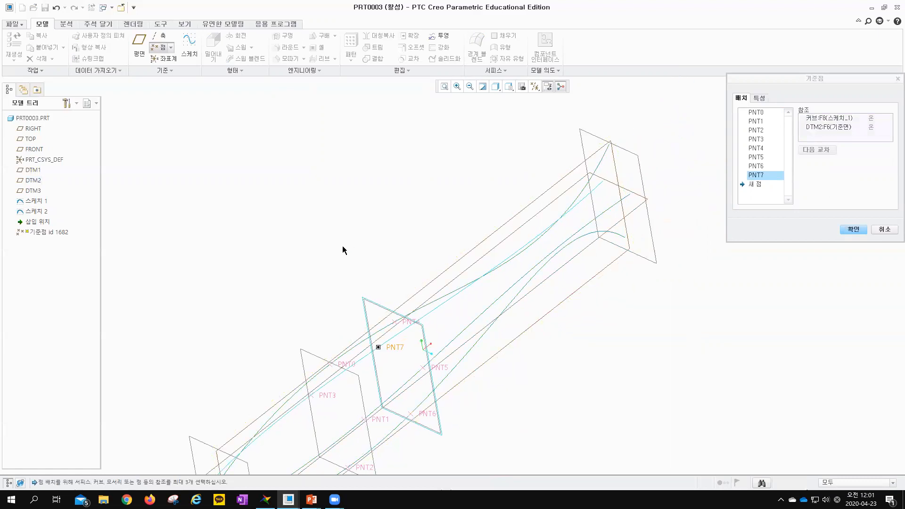
{"action": "middle_click_drag", "start_coordinate": [343, 250], "coordinate": [363, 224], "text": "shift"}
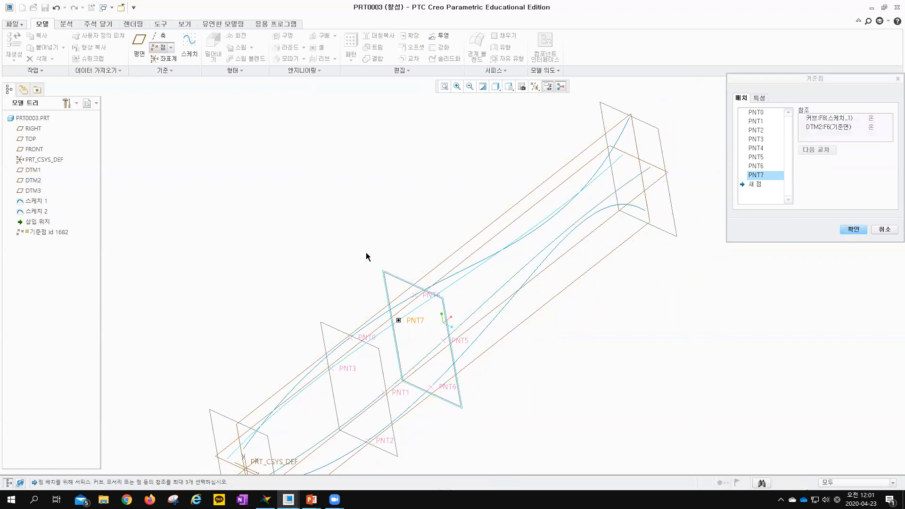
{"action": "middle_click_drag", "start_coordinate": [324, 278], "coordinate": [400, 222], "text": "shift"}
{"action": "scroll", "coordinate": [400, 221], "scroll_direction": "up", "scroll_amount": 2}
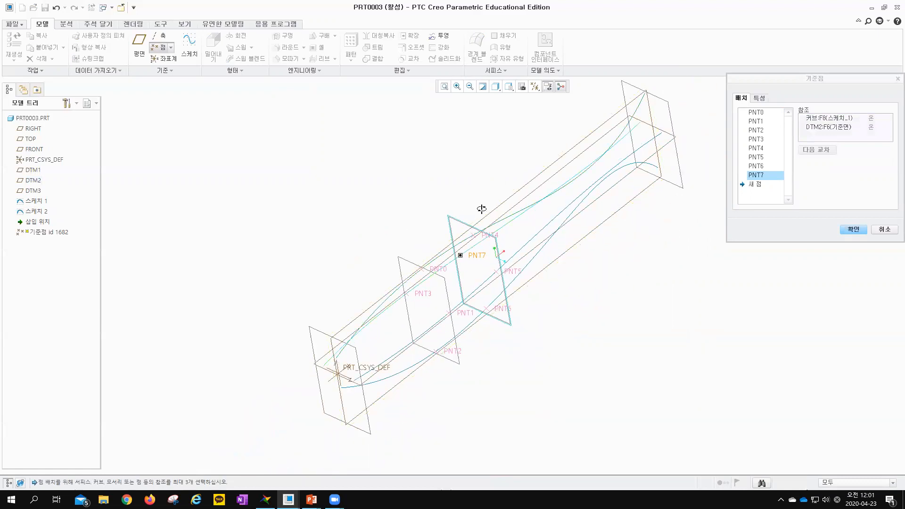
{"action": "middle_click_drag", "start_coordinate": [481, 208], "coordinate": [350, 322], "text": "shift"}
{"action": "scroll", "coordinate": [459, 274], "scroll_direction": "down", "scroll_amount": 2}
{"action": "middle_click_drag", "start_coordinate": [387, 248], "coordinate": [461, 224], "text": "shift"}
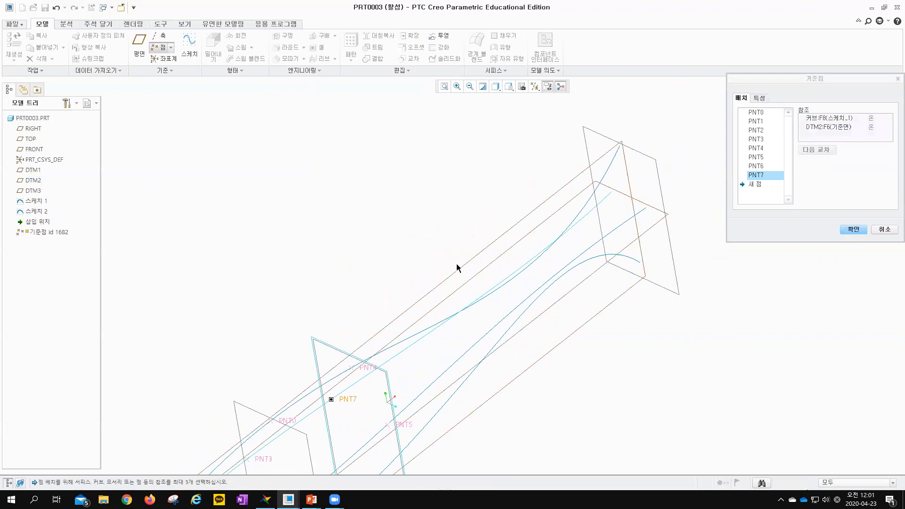
{"action": "left_click", "coordinate": [408, 339]}
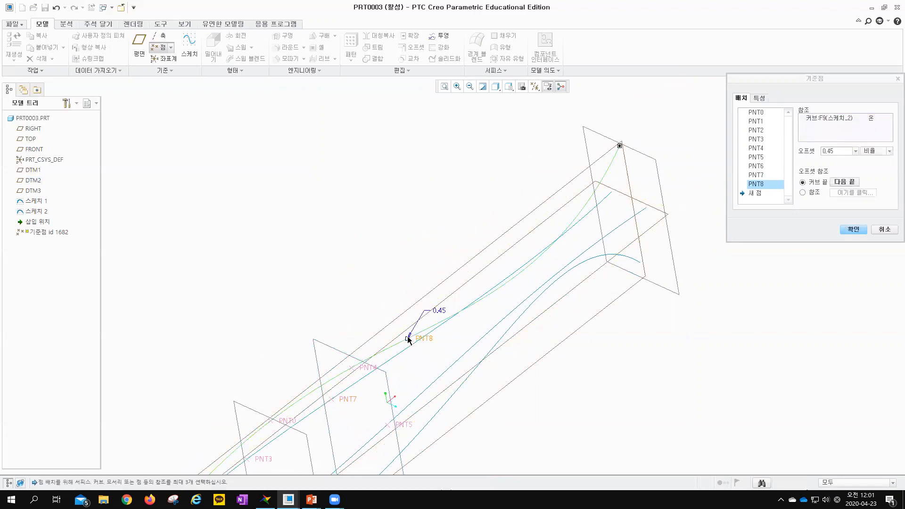
{"action": "left_click", "coordinate": [653, 161], "text": "ctrl"}
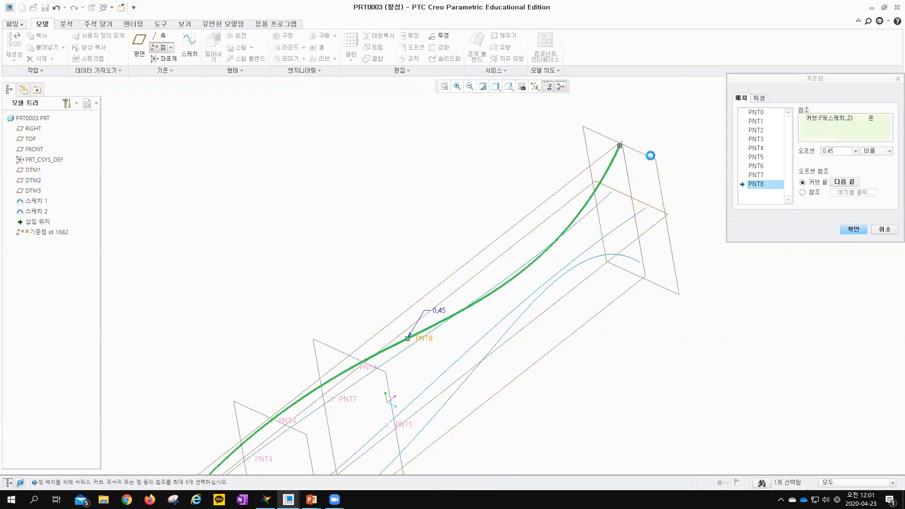
{"action": "middle_click", "coordinate": [638, 180]}
{"action": "middle_click_drag", "start_coordinate": [487, 326], "coordinate": [484, 288]}
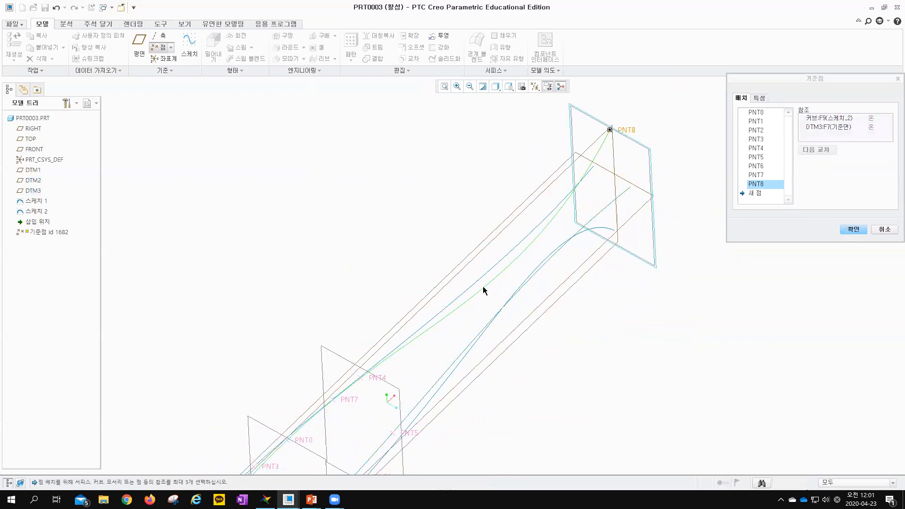
{"action": "left_click", "coordinate": [483, 275]}
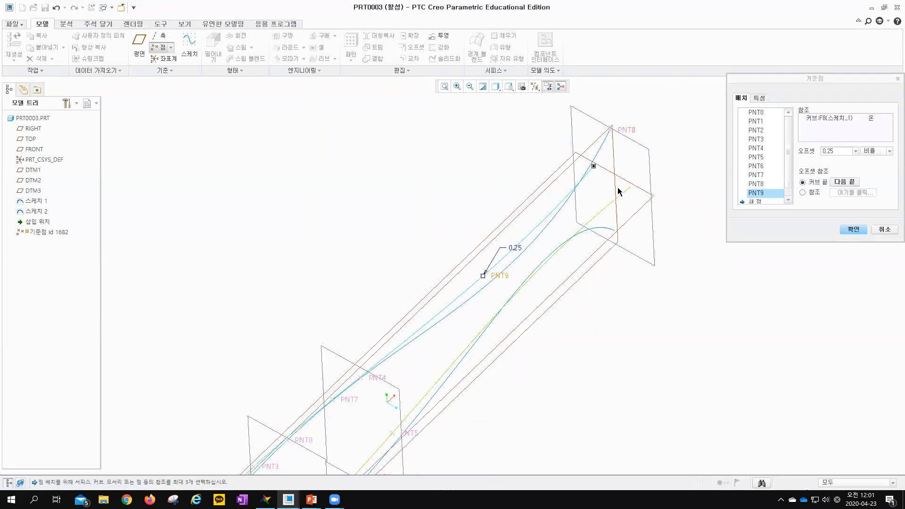
{"action": "left_click", "coordinate": [651, 171], "text": "ctrl"}
Add datum points where DTM3 meets the near-side TOP-plane spline and the lower FRONT-plane spline, and finish the datum point feature.
{"action": "middle_click_drag", "start_coordinate": [499, 309], "coordinate": [513, 335]}
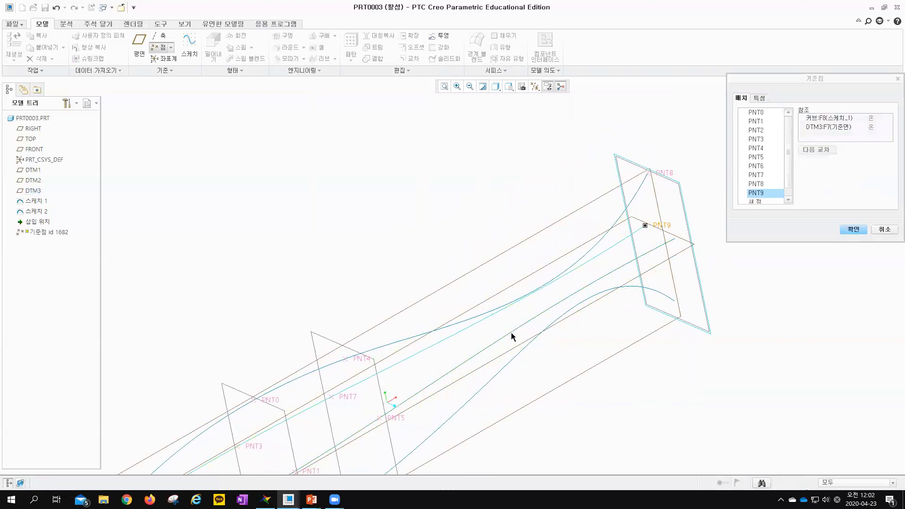
{"action": "left_click", "coordinate": [513, 335]}
{"action": "left_click", "coordinate": [687, 223], "text": "ctrl"}
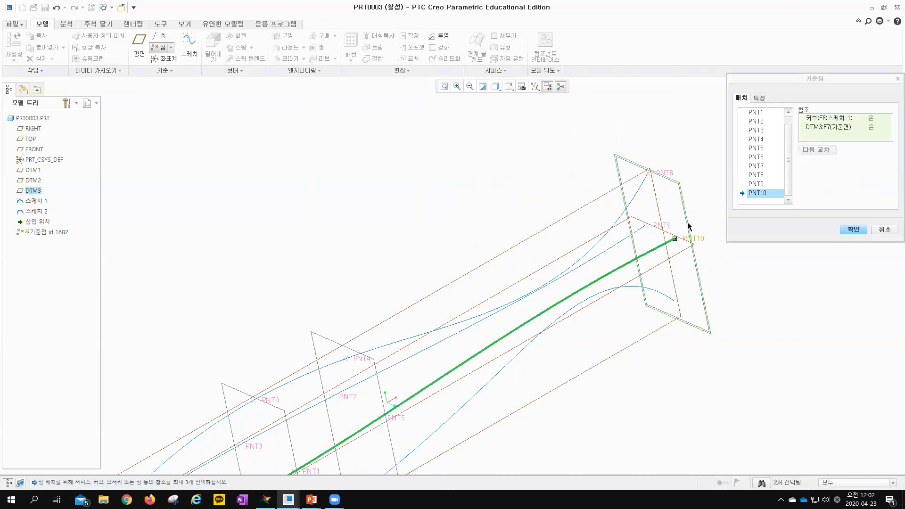
{"action": "left_click", "coordinate": [491, 380]}
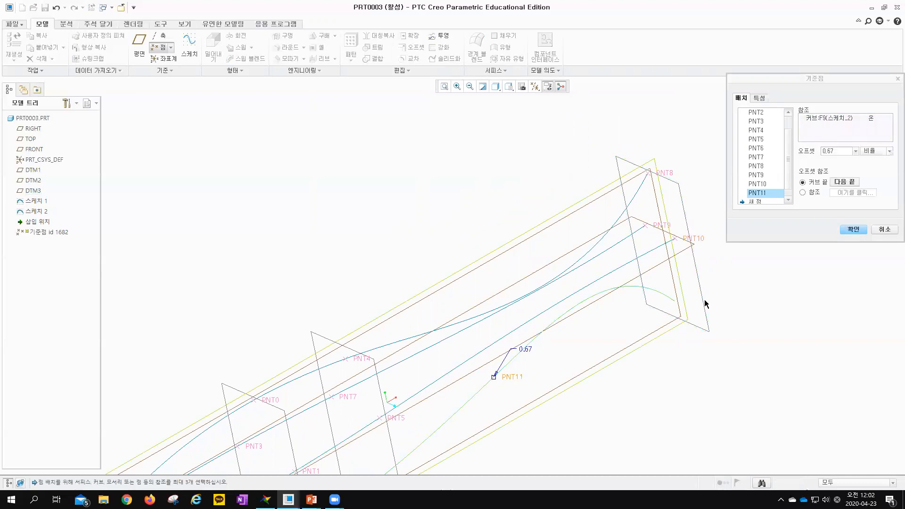
{"action": "left_click", "coordinate": [701, 297], "text": "ctrl"}
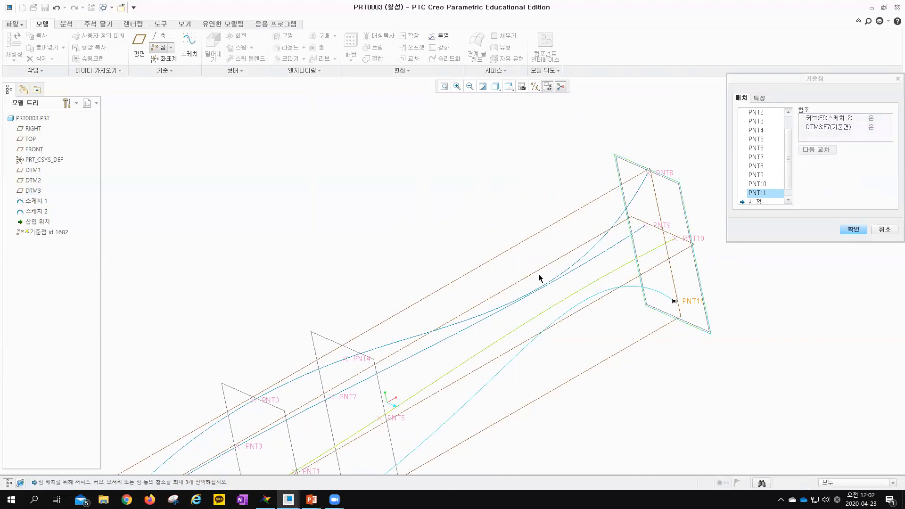
{"action": "middle_click_drag", "start_coordinate": [374, 242], "coordinate": [484, 190], "text": "shift"}
{"action": "middle_click_drag", "start_coordinate": [506, 226], "coordinate": [423, 191], "text": "shift"}
{"action": "middle_click_drag", "start_coordinate": [480, 212], "coordinate": [422, 255], "text": "shift"}
{"action": "middle_click_drag", "start_coordinate": [345, 233], "coordinate": [448, 227]}
{"action": "scroll", "coordinate": [467, 224], "scroll_direction": "down", "scroll_amount": 1}
{"action": "scroll", "coordinate": [472, 232], "scroll_direction": "up", "scroll_amount": 2}
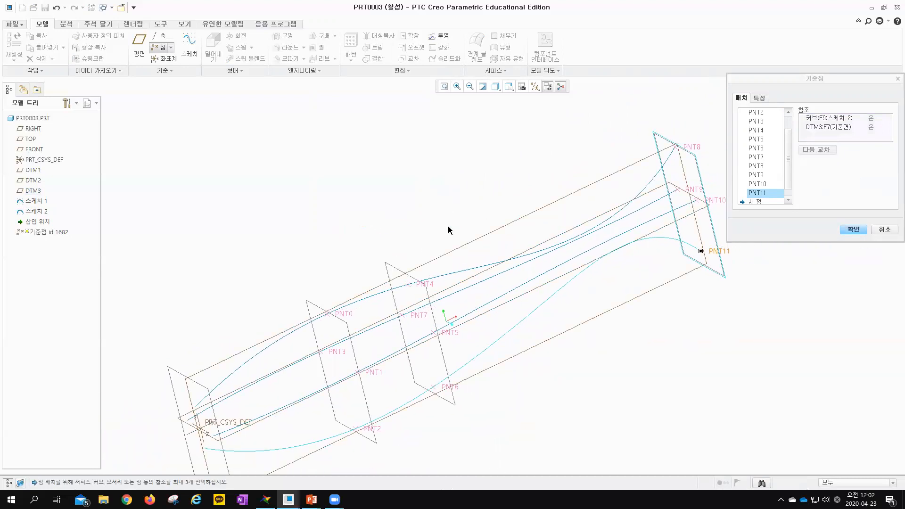
{"action": "left_click", "coordinate": [853, 230]}
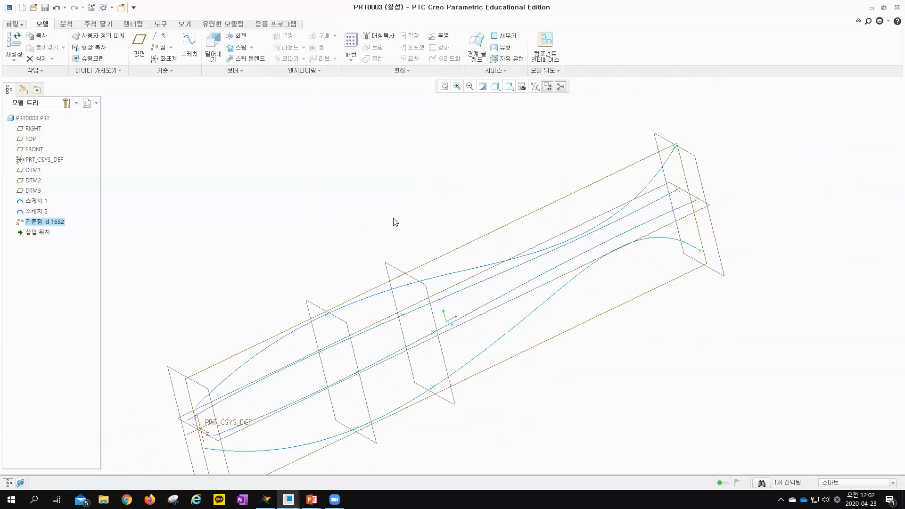
Start a sketch on the RIGHT plane with the viewing direction flipped and TOP as the orientation reference.
{"action": "mouse_move", "coordinate": [418, 236]}
{"action": "middle_mouse_down"}
{"action": "mouse_move", "coordinate": [466, 222]}
{"action": "mouse_move", "coordinate": [426, 225]}
{"action": "middle_mouse_up"}
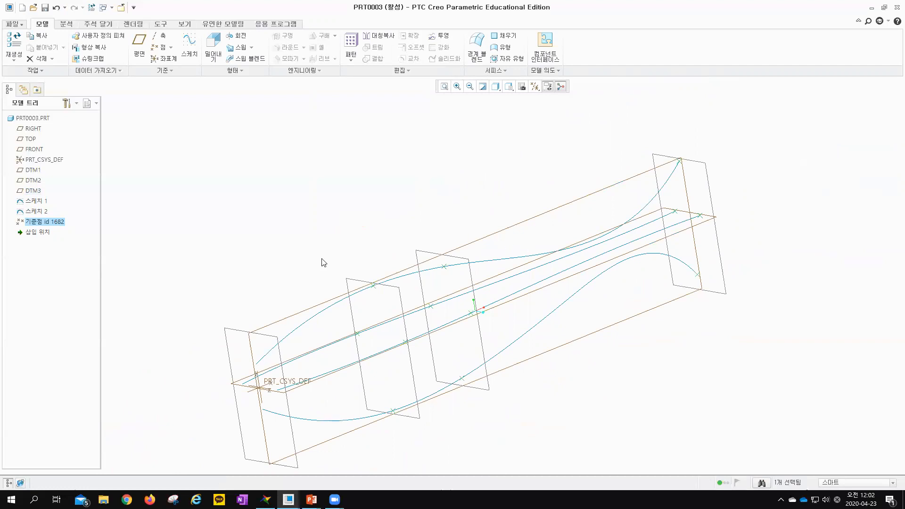
{"action": "middle_click_drag", "start_coordinate": [227, 304], "coordinate": [348, 258], "text": "ctrl"}
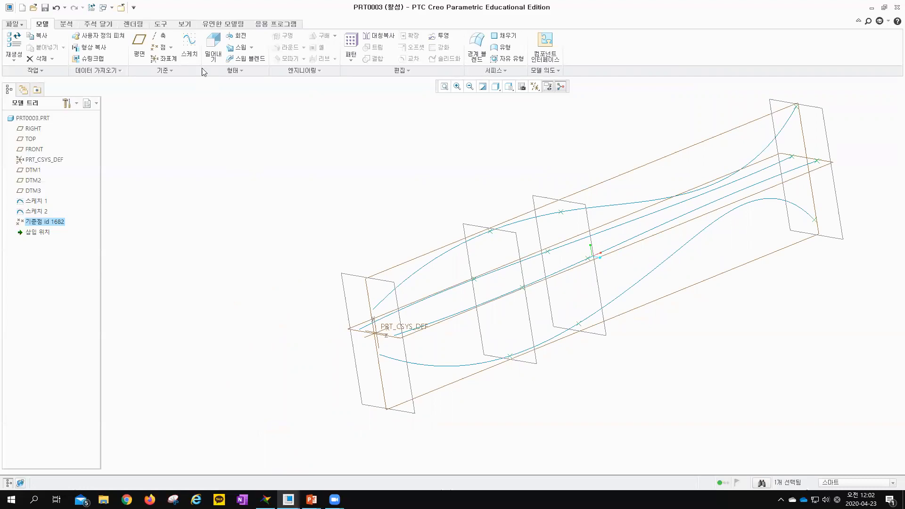
{"action": "left_click", "coordinate": [189, 52]}
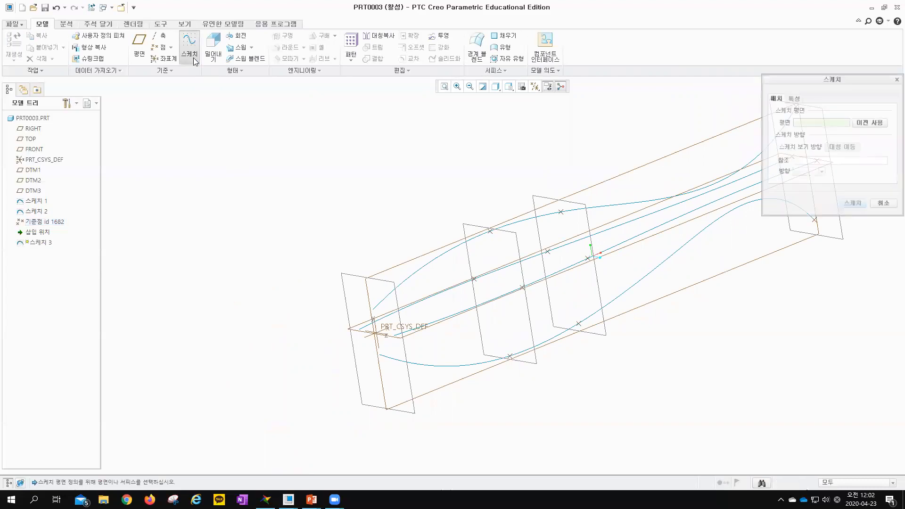
{"action": "left_click", "coordinate": [348, 280]}
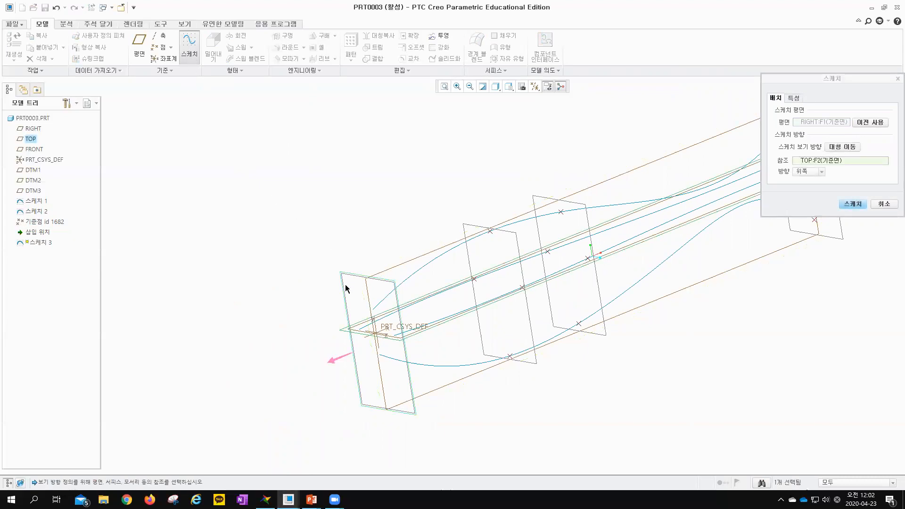
{"action": "left_click", "coordinate": [332, 365]}
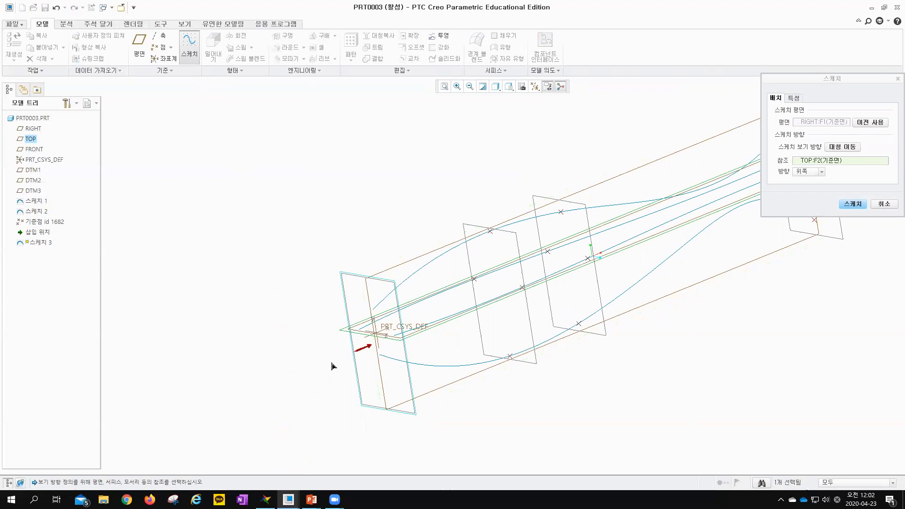
{"action": "left_click", "coordinate": [858, 205]}
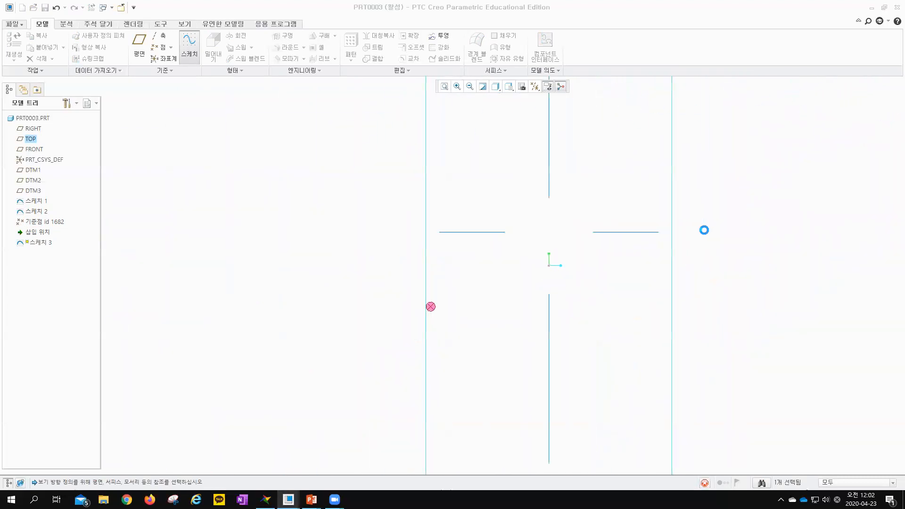
Add the four spline endpoints on the RIGHT plane as sketch references.
{"action": "mouse_move", "coordinate": [465, 243]}
{"action": "middle_mouse_down"}
{"action": "mouse_move", "coordinate": [484, 238]}
{"action": "mouse_move", "coordinate": [418, 244]}
{"action": "mouse_move", "coordinate": [386, 265]}
{"action": "mouse_move", "coordinate": [750, 178]}
{"action": "middle_mouse_up"}
{"action": "scroll", "coordinate": [380, 252], "scroll_direction": "down", "scroll_amount": 3}
{"action": "middle_click_drag", "start_coordinate": [373, 228], "coordinate": [395, 218], "text": "shift"}
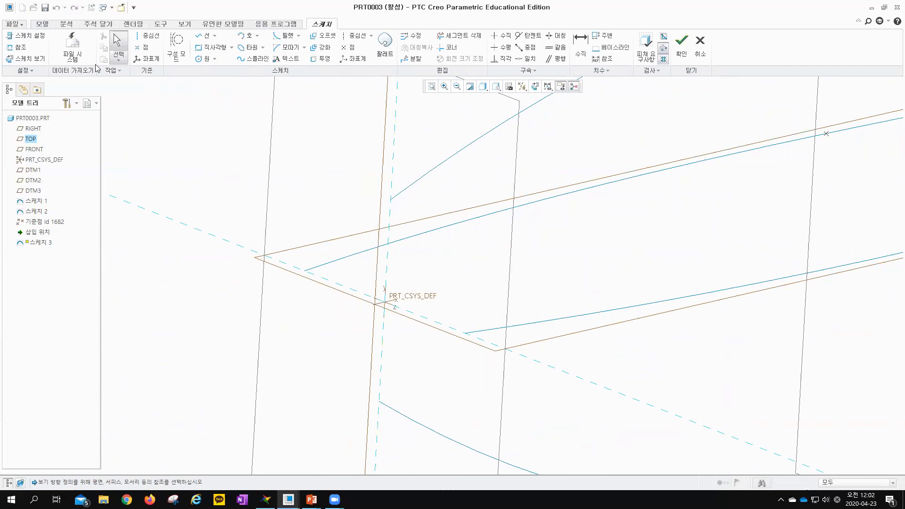
{"action": "left_click", "coordinate": [17, 47]}
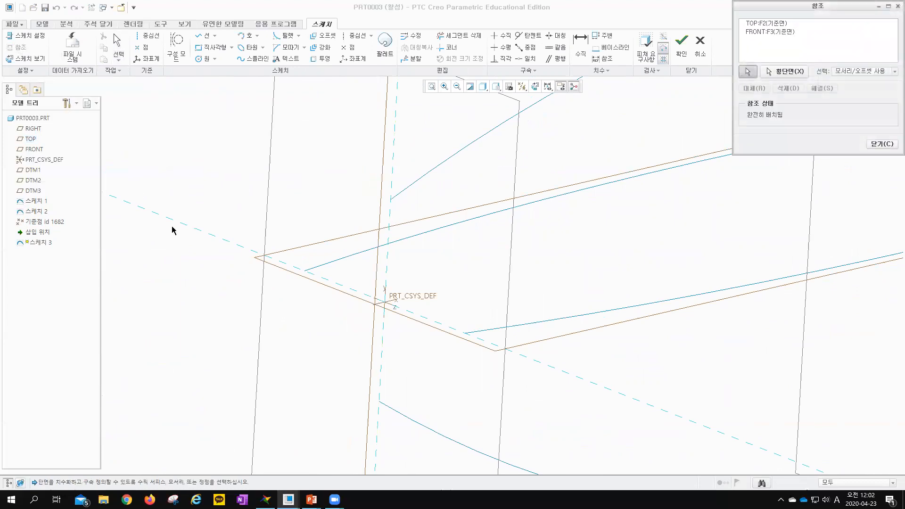
{"action": "left_click", "coordinate": [304, 272]}
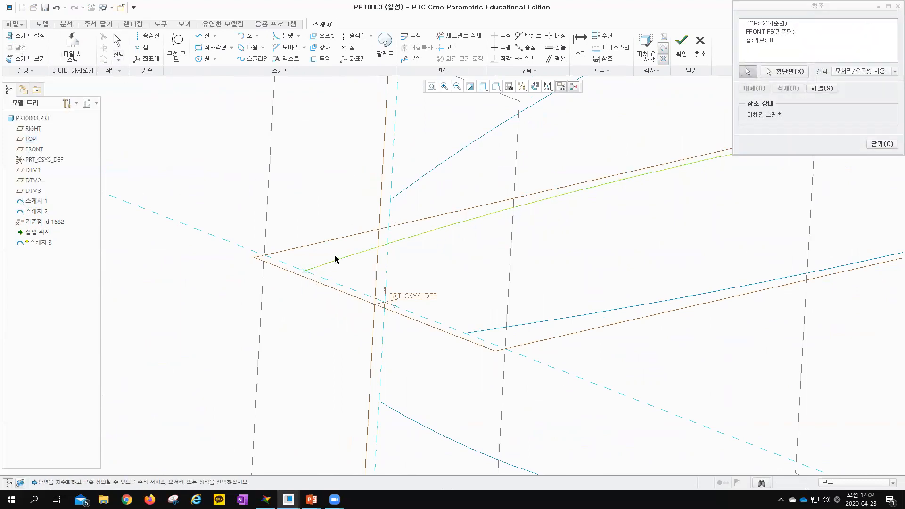
{"action": "left_click", "coordinate": [391, 200]}
{"action": "left_click", "coordinate": [466, 334]}
{"action": "left_click", "coordinate": [377, 404]}
{"action": "left_click", "coordinate": [874, 142]}
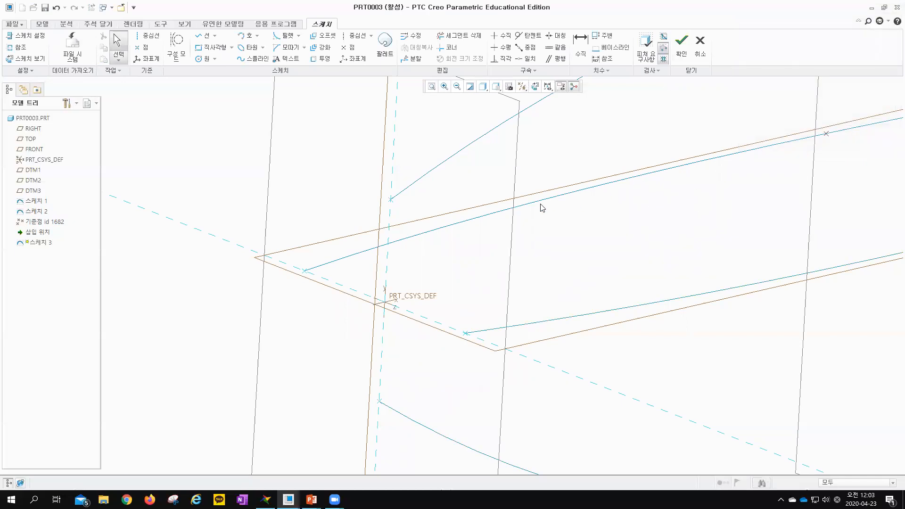
Draw a closed spline through the four referenced curve endpoints in the 2D sketch view and finish the RIGHT-plane sketch.
{"action": "left_click", "coordinate": [531, 88]}
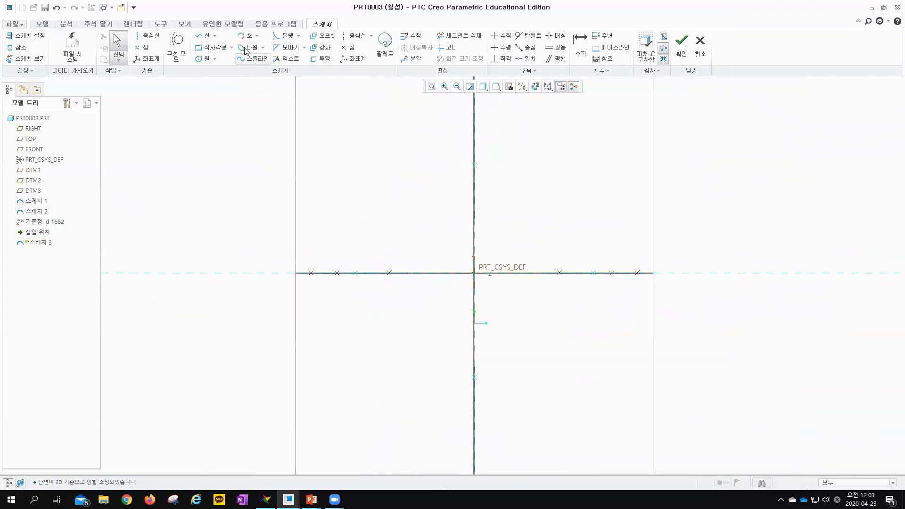
{"action": "left_click", "coordinate": [253, 58]}
{"action": "left_click", "coordinate": [474, 165]}
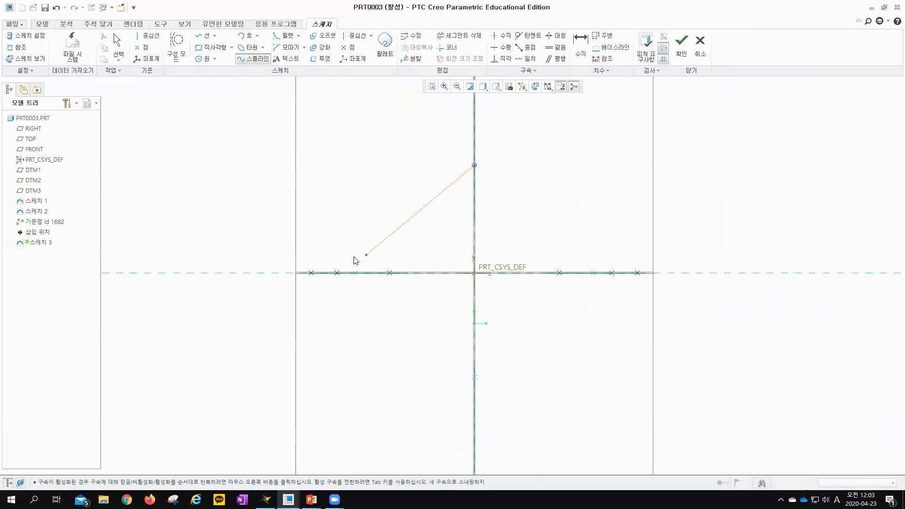
{"action": "left_click", "coordinate": [355, 273]}
{"action": "left_click", "coordinate": [474, 377]}
{"action": "left_click", "coordinate": [593, 273]}
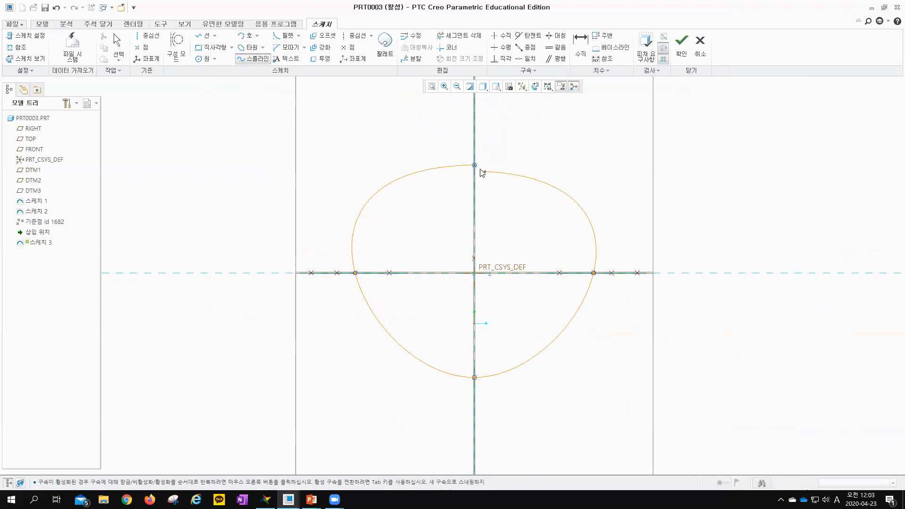
{"action": "left_click", "coordinate": [681, 41]}
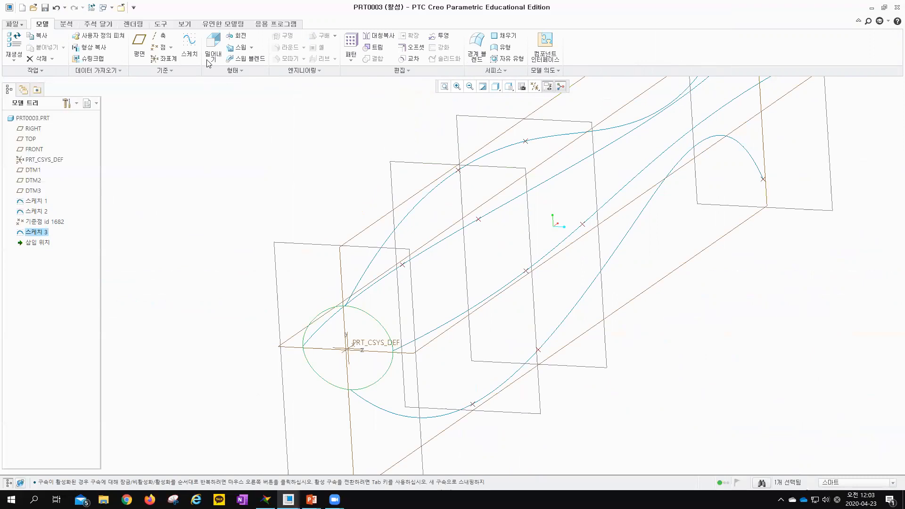
Start a new sketch on the DTM1 plane with TOP as the orientation reference.
{"action": "left_click", "coordinate": [189, 47]}
{"action": "left_click", "coordinate": [405, 161]}
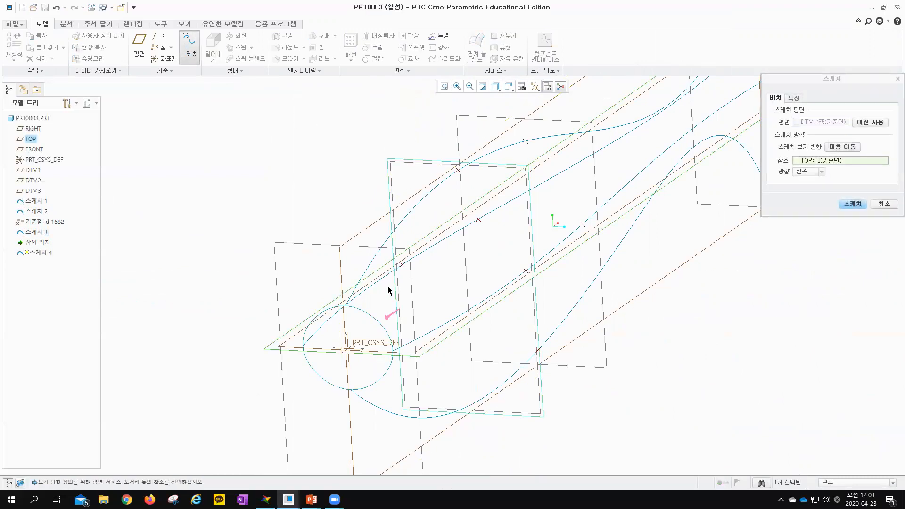
{"action": "left_click", "coordinate": [852, 204]}
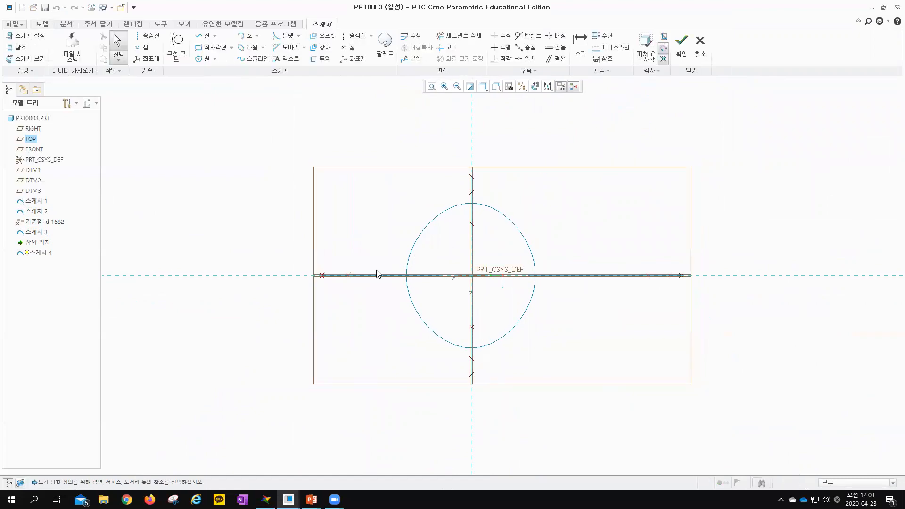
Add the four datum points lying on DTM1 as sketch references.
{"action": "mouse_move", "coordinate": [339, 308]}
{"action": "middle_mouse_down"}
{"action": "mouse_move", "coordinate": [426, 263]}
{"action": "mouse_move", "coordinate": [371, 307]}
{"action": "mouse_move", "coordinate": [620, 237]}
{"action": "mouse_move", "coordinate": [636, 282]}
{"action": "middle_mouse_up"}
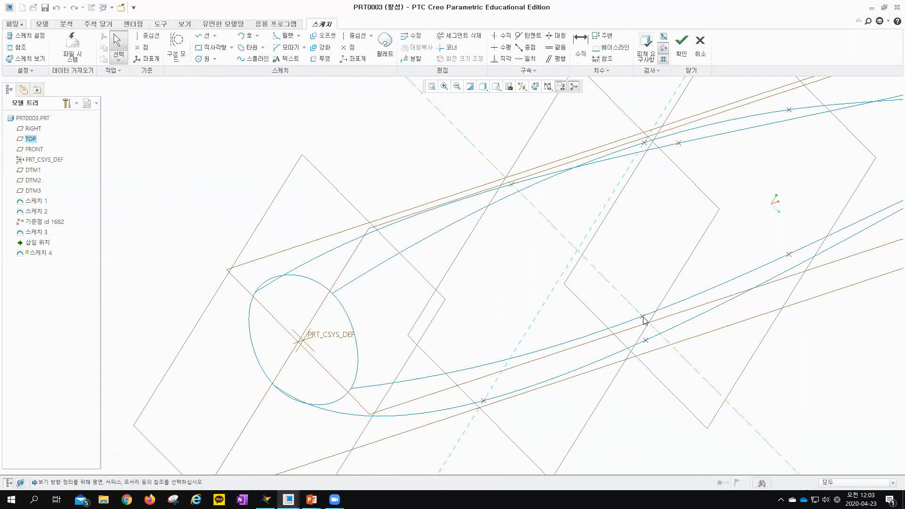
{"action": "mouse_move", "coordinate": [488, 249]}
{"action": "middle_mouse_down"}
{"action": "mouse_move", "coordinate": [457, 246]}
{"action": "mouse_move", "coordinate": [549, 255]}
{"action": "mouse_move", "coordinate": [503, 269]}
{"action": "middle_mouse_up"}
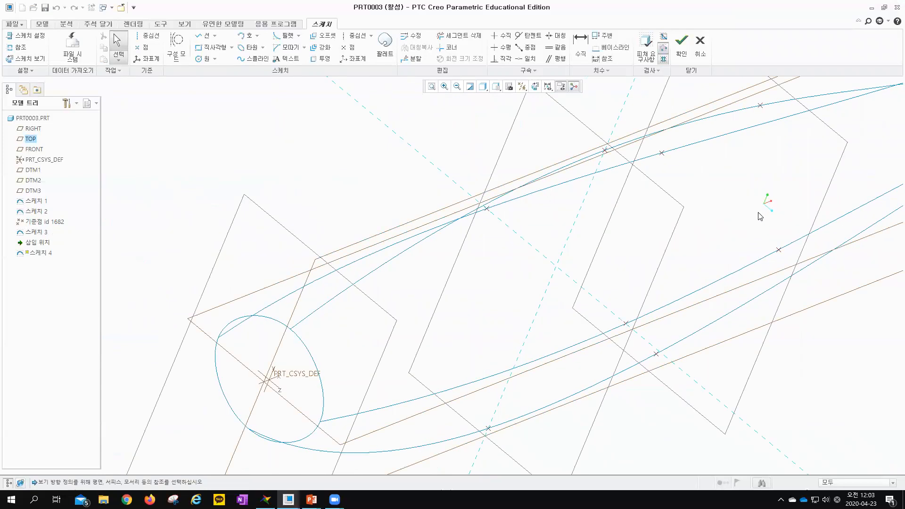
{"action": "scroll", "coordinate": [535, 304], "scroll_direction": "up", "scroll_amount": 5}
{"action": "scroll", "coordinate": [517, 307], "scroll_direction": "down", "scroll_amount": 2}
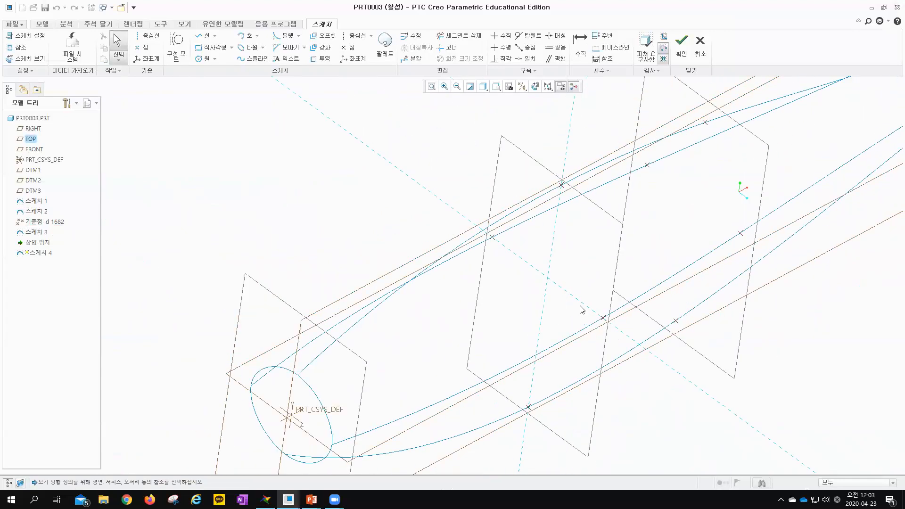
{"action": "left_click", "coordinate": [18, 48]}
{"action": "left_click", "coordinate": [561, 185]}
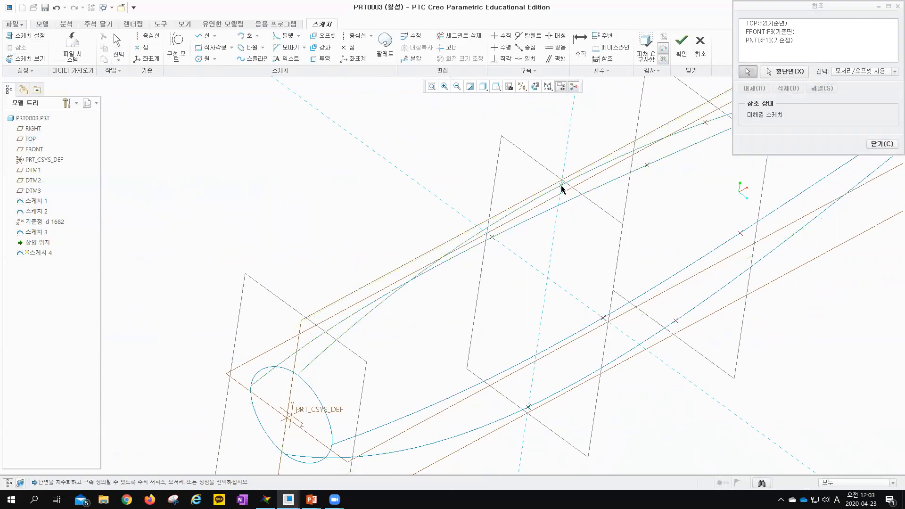
{"action": "left_click", "coordinate": [491, 237]}
{"action": "left_click", "coordinate": [528, 407]}
{"action": "left_click", "coordinate": [605, 319]}
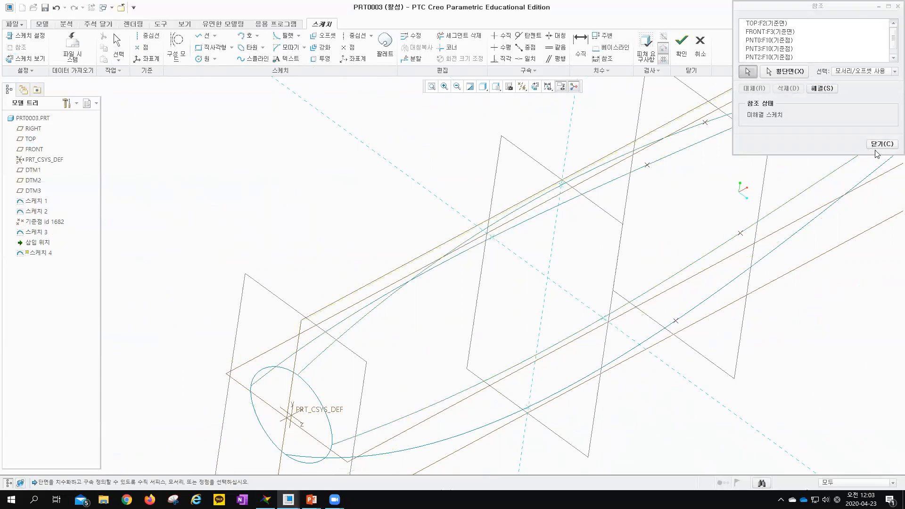
{"action": "left_click", "coordinate": [879, 145]}
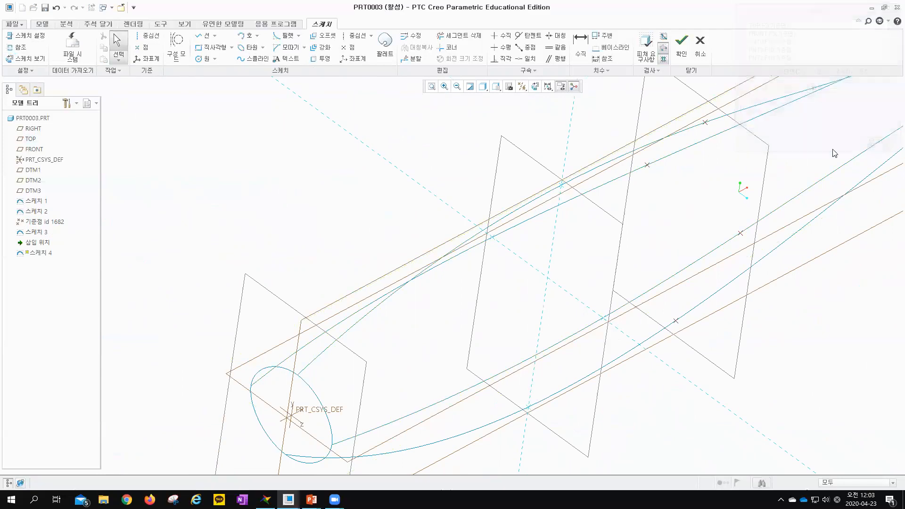
Draw a closed spline through the four datum points on DTM1 in the 2D sketch view and finish the sketch.
{"action": "left_click", "coordinate": [535, 87]}
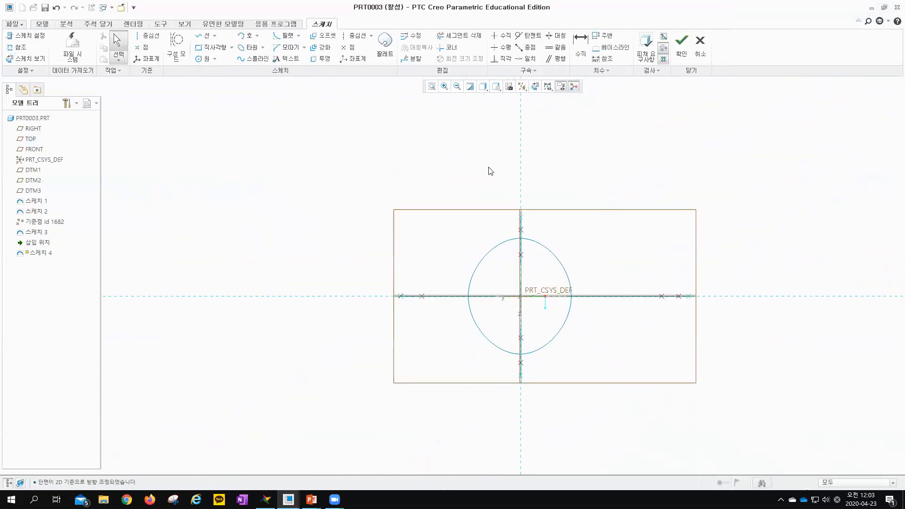
{"action": "left_click", "coordinate": [252, 59]}
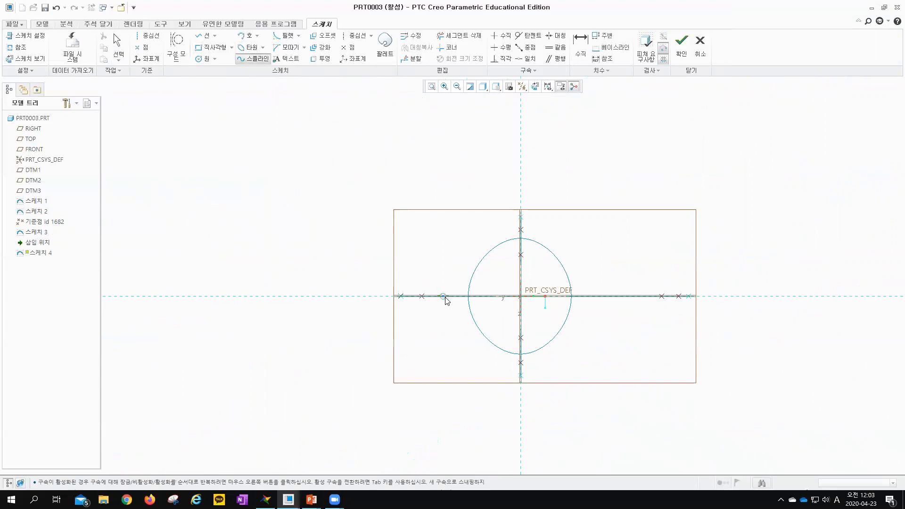
{"action": "left_click", "coordinate": [400, 296]}
{"action": "left_click", "coordinate": [520, 217]}
{"action": "left_click", "coordinate": [688, 296]}
{"action": "left_click", "coordinate": [521, 376]}
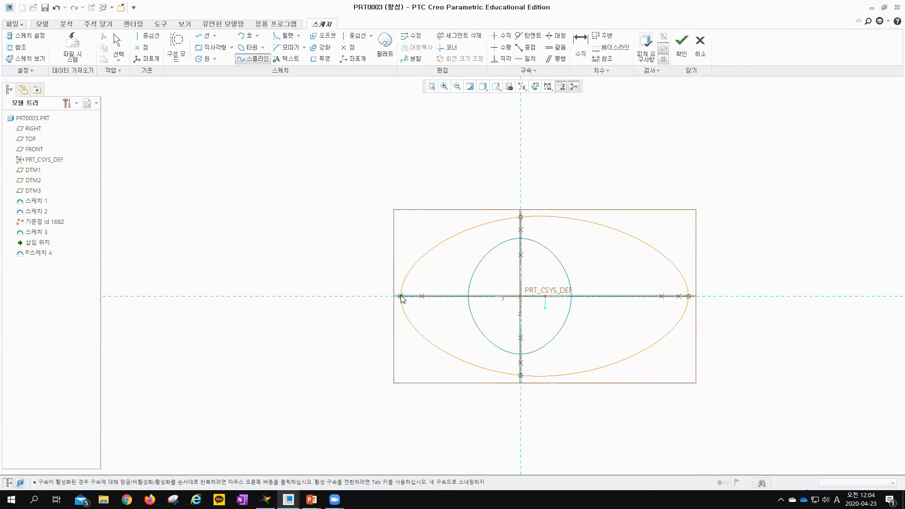
{"action": "middle_click", "coordinate": [449, 278]}
{"action": "left_click", "coordinate": [681, 47]}
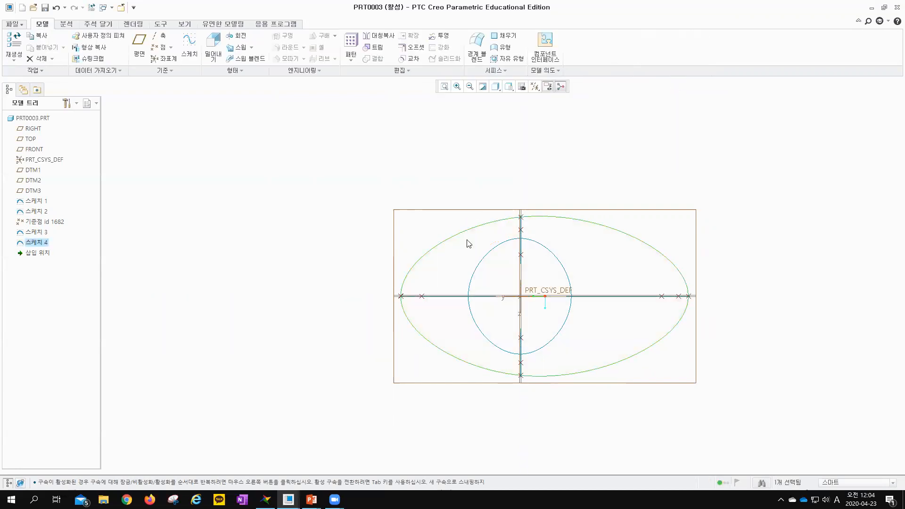
Start a new sketch on the DTM2 plane with TOP as the orientation reference.
{"action": "middle_click_drag", "start_coordinate": [445, 251], "coordinate": [575, 249]}
{"action": "mouse_move", "coordinate": [544, 317]}
{"action": "middle_mouse_down"}
{"action": "mouse_move", "coordinate": [592, 280]}
{"action": "mouse_move", "coordinate": [563, 296]}
{"action": "mouse_move", "coordinate": [588, 269]}
{"action": "mouse_move", "coordinate": [560, 290]}
{"action": "mouse_move", "coordinate": [593, 283]}
{"action": "middle_mouse_up"}
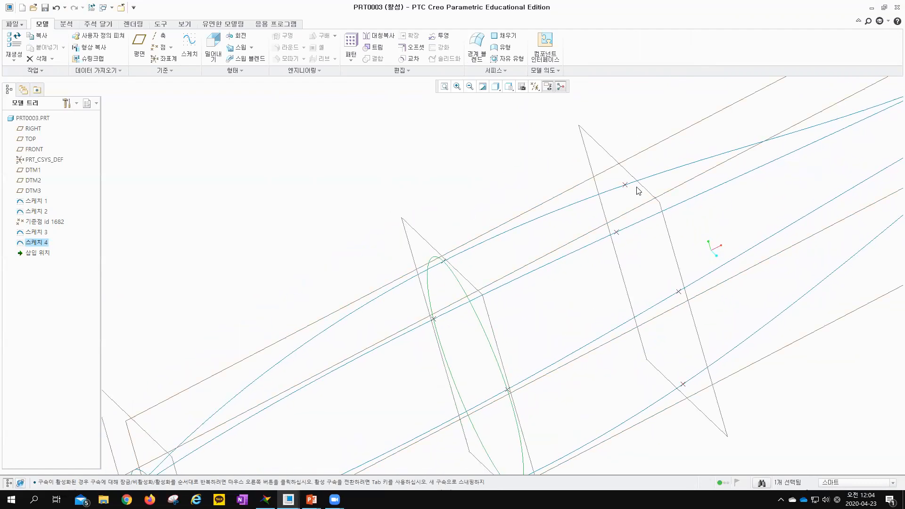
{"action": "left_click", "coordinate": [518, 169]}
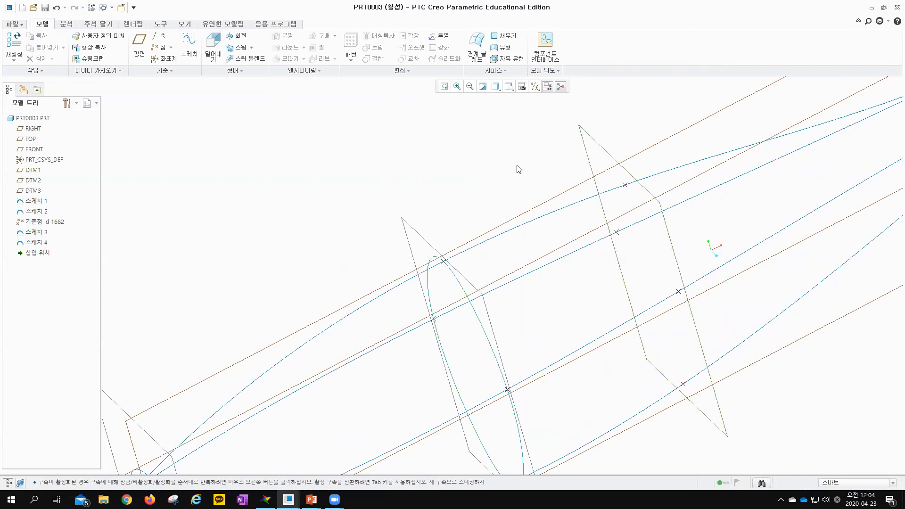
{"action": "left_click", "coordinate": [190, 46]}
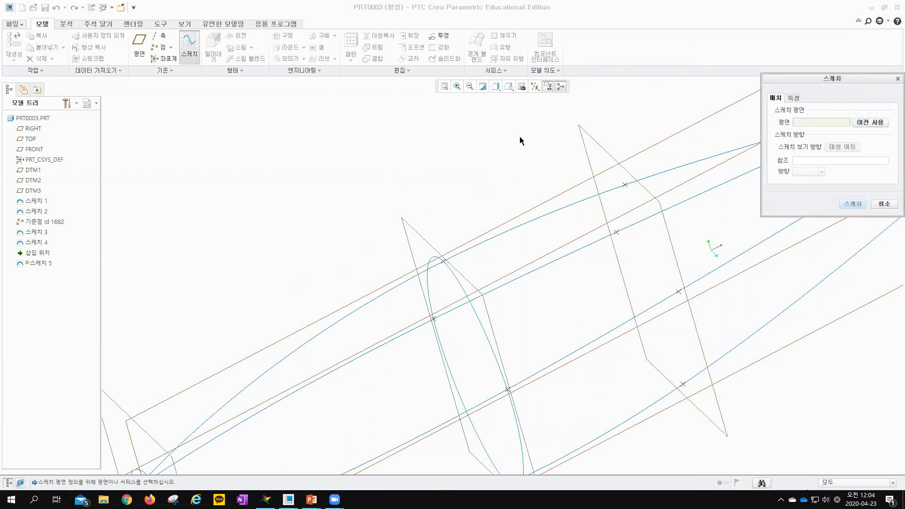
{"action": "left_click", "coordinate": [592, 135]}
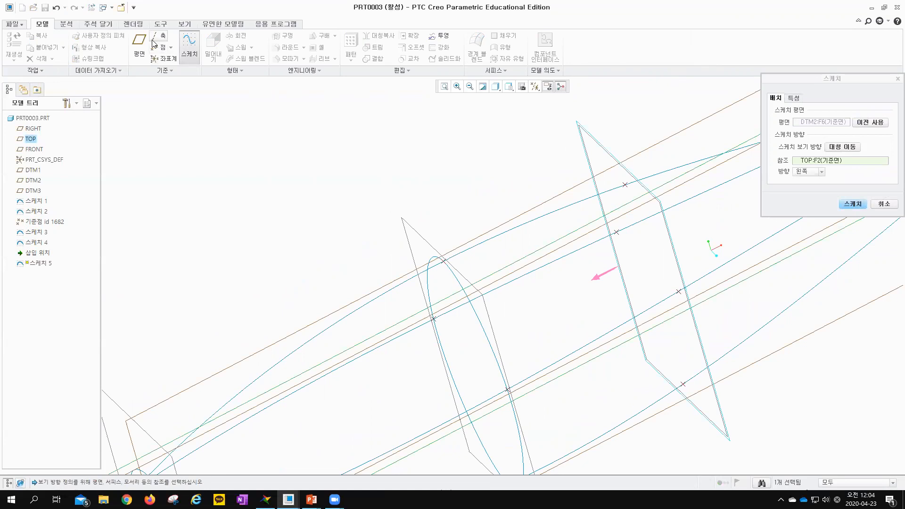
{"action": "left_click", "coordinate": [854, 205]}
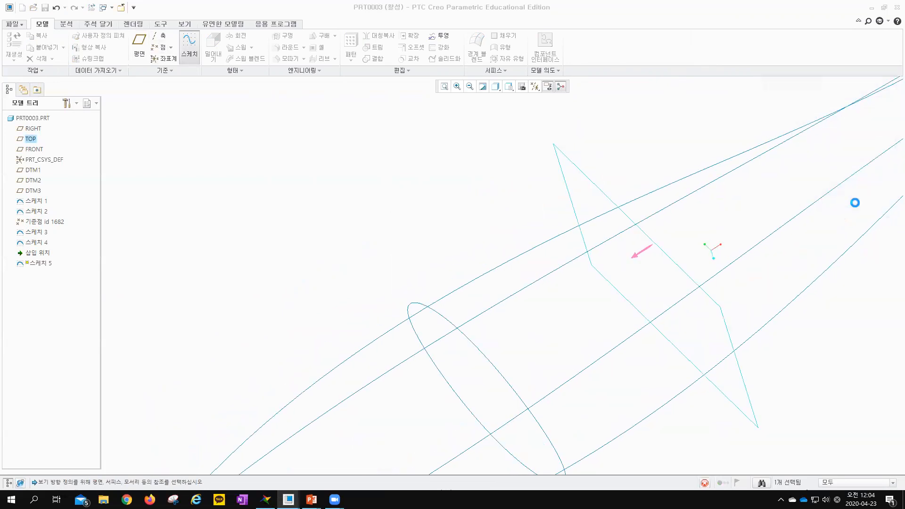
Add the four datum points lying on DTM2 as sketch references.
{"action": "mouse_move", "coordinate": [363, 295]}
{"action": "middle_mouse_down"}
{"action": "mouse_move", "coordinate": [432, 242]}
{"action": "mouse_move", "coordinate": [394, 287]}
{"action": "middle_mouse_up"}
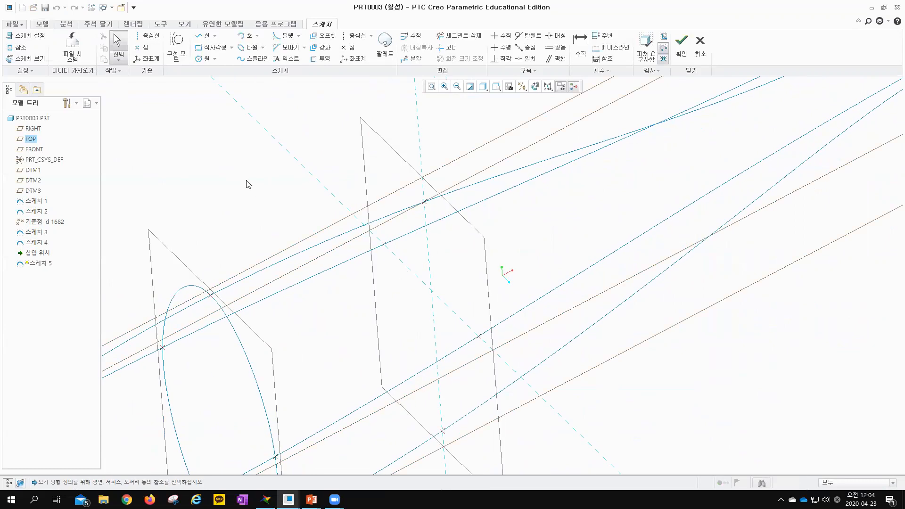
{"action": "left_click", "coordinate": [19, 47]}
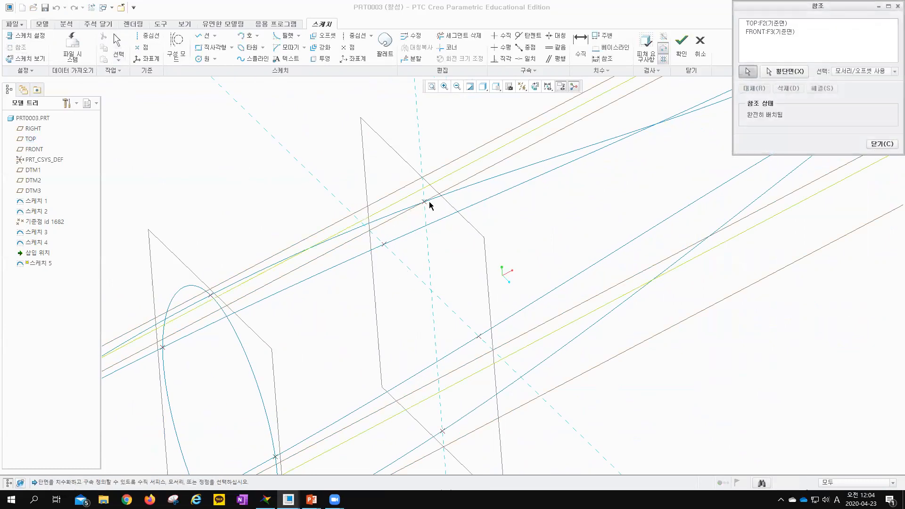
{"action": "mouse_move", "coordinate": [426, 201]}
{"action": "middle_mouse_down"}
{"action": "mouse_move", "coordinate": [394, 246]}
{"action": "mouse_move", "coordinate": [490, 240]}
{"action": "mouse_move", "coordinate": [510, 178]}
{"action": "middle_mouse_up"}
{"action": "left_click", "coordinate": [508, 152]}
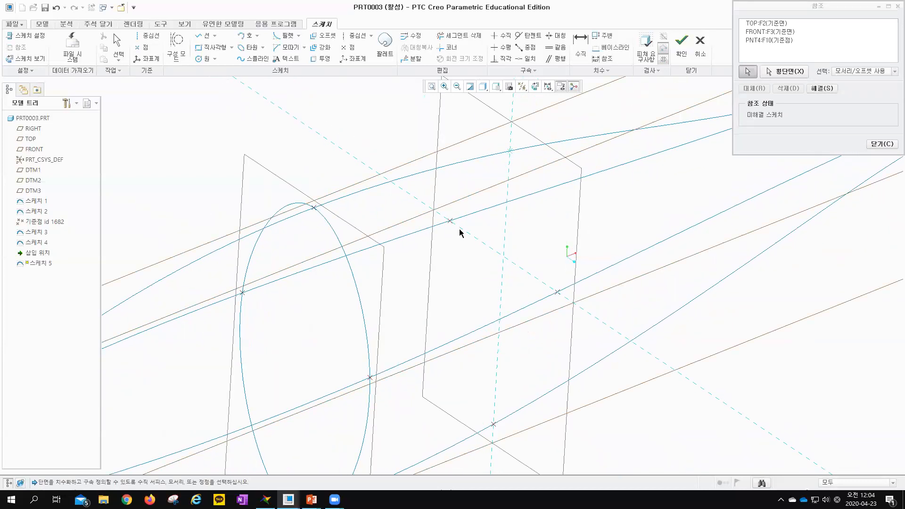
{"action": "left_click", "coordinate": [450, 220]}
{"action": "left_click", "coordinate": [556, 292]}
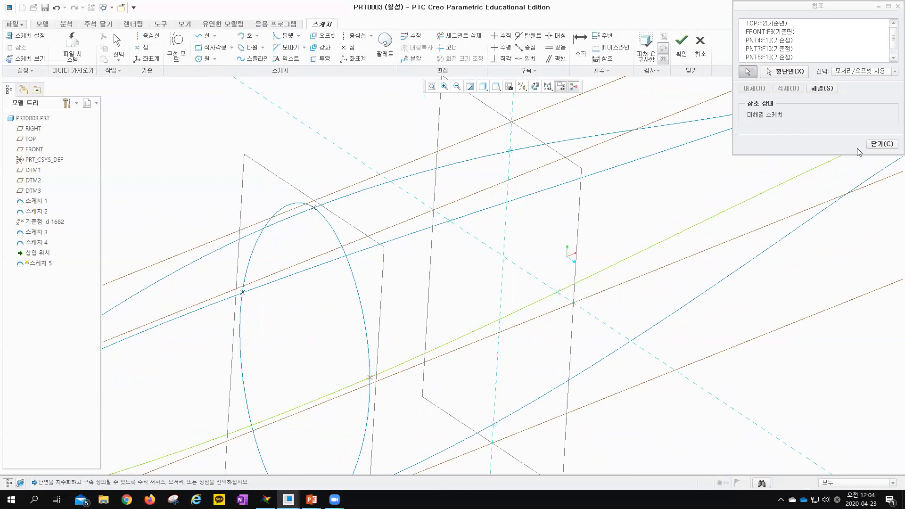
{"action": "left_click", "coordinate": [881, 144]}
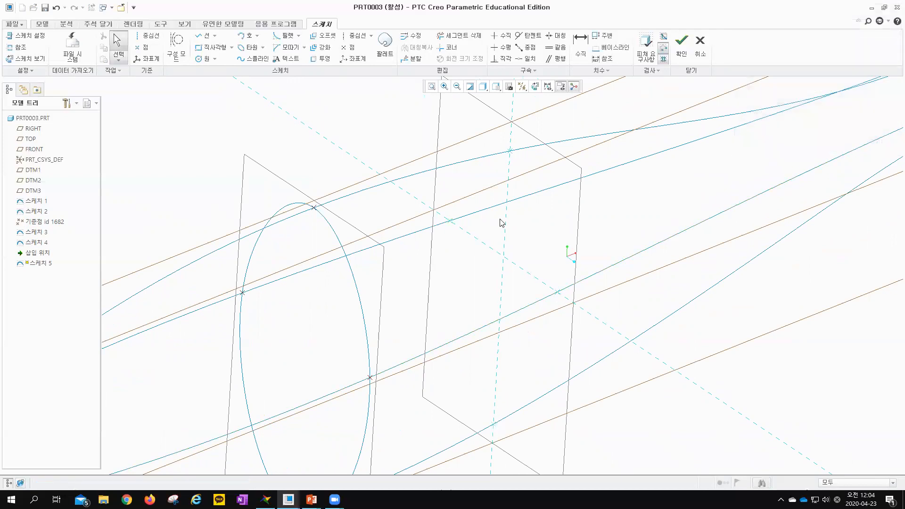
Draw a closed spline through the four datum points on DTM2 in the 2D sketch view and finish the sketch.
{"action": "left_click", "coordinate": [535, 87]}
{"action": "left_click", "coordinate": [253, 58]}
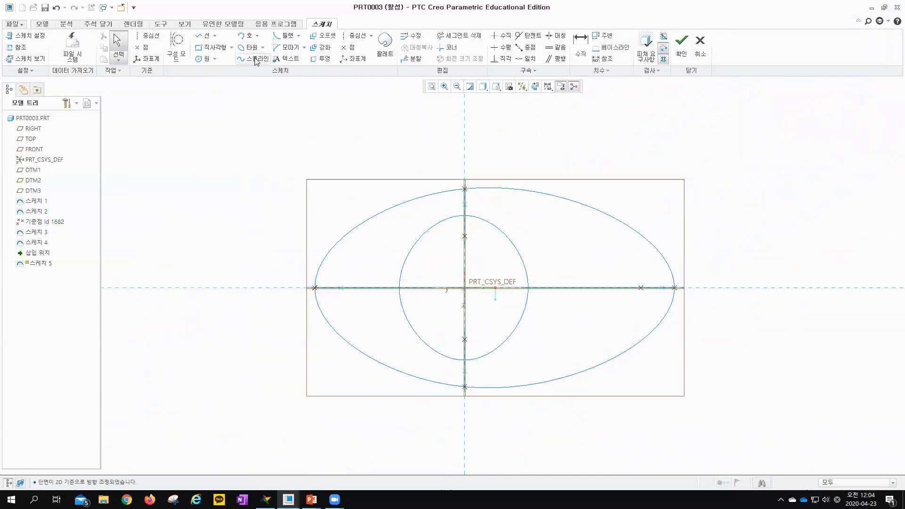
{"action": "left_click", "coordinate": [341, 287]}
{"action": "left_click", "coordinate": [465, 204]}
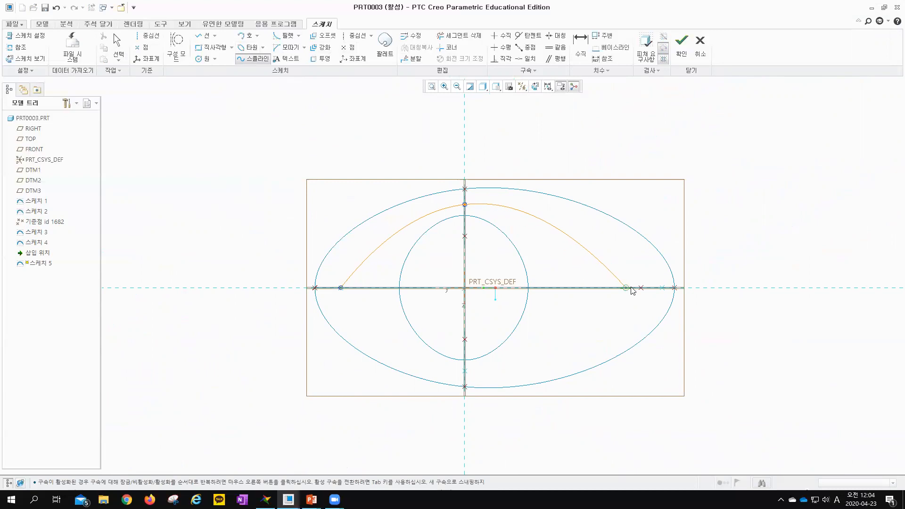
{"action": "left_click", "coordinate": [661, 288]}
{"action": "left_click", "coordinate": [466, 371]}
{"action": "left_click", "coordinate": [336, 288]}
{"action": "middle_click", "coordinate": [330, 203]}
{"action": "left_click", "coordinate": [681, 47]}
Start a new sketch on the DTM3 plane at the far end of the guide splines.
{"action": "mouse_move", "coordinate": [400, 212]}
{"action": "middle_mouse_down"}
{"action": "mouse_move", "coordinate": [434, 190]}
{"action": "mouse_move", "coordinate": [495, 176]}
{"action": "mouse_move", "coordinate": [496, 160]}
{"action": "middle_mouse_up"}
{"action": "scroll", "coordinate": [496, 217], "scroll_direction": "down", "scroll_amount": 3}
{"action": "scroll", "coordinate": [495, 224], "scroll_direction": "up", "scroll_amount": 6}
{"action": "mouse_move", "coordinate": [520, 225]}
{"action": "middle_mouse_down"}
{"action": "mouse_move", "coordinate": [509, 204]}
{"action": "mouse_move", "coordinate": [511, 224]}
{"action": "mouse_move", "coordinate": [513, 205]}
{"action": "mouse_move", "coordinate": [534, 215]}
{"action": "mouse_move", "coordinate": [521, 226]}
{"action": "middle_mouse_up"}
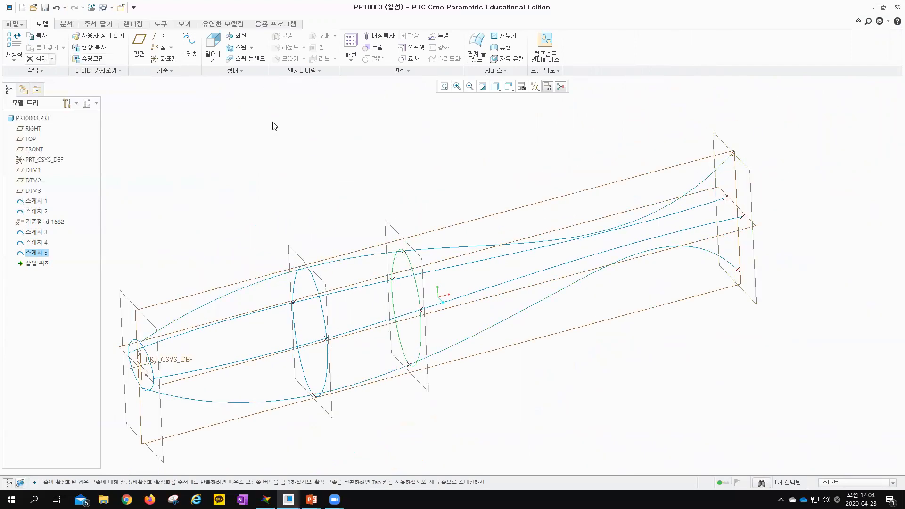
{"action": "left_click", "coordinate": [342, 142]}
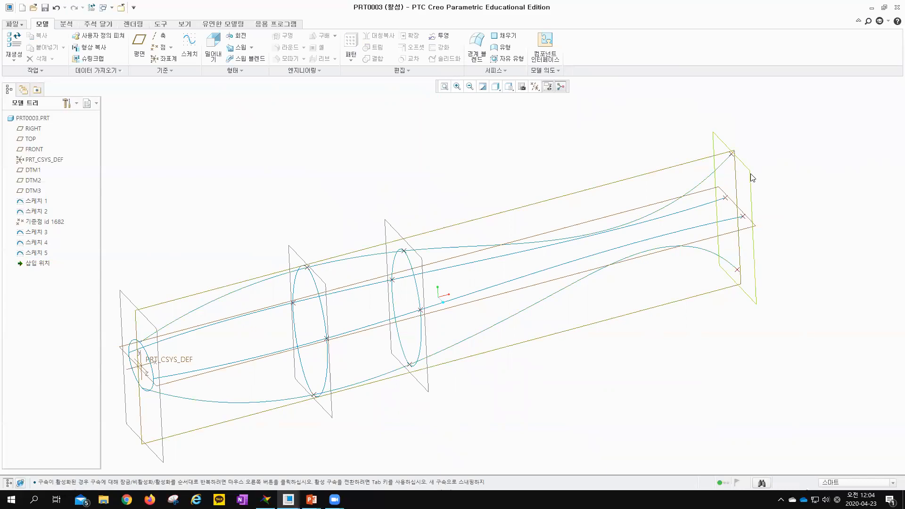
{"action": "middle_click_drag", "start_coordinate": [752, 178], "coordinate": [681, 211], "text": "shift"}
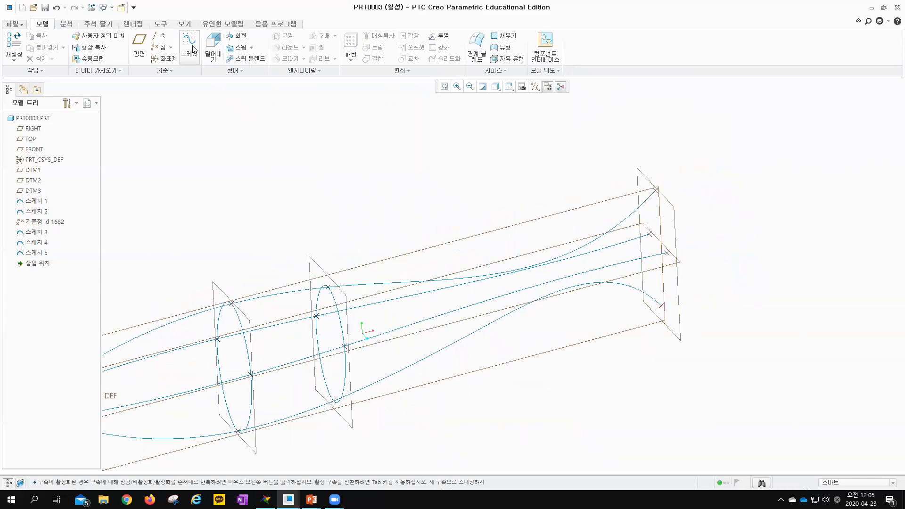
{"action": "left_click", "coordinate": [190, 45]}
{"action": "left_click", "coordinate": [672, 208]}
{"action": "left_click", "coordinate": [848, 205]}
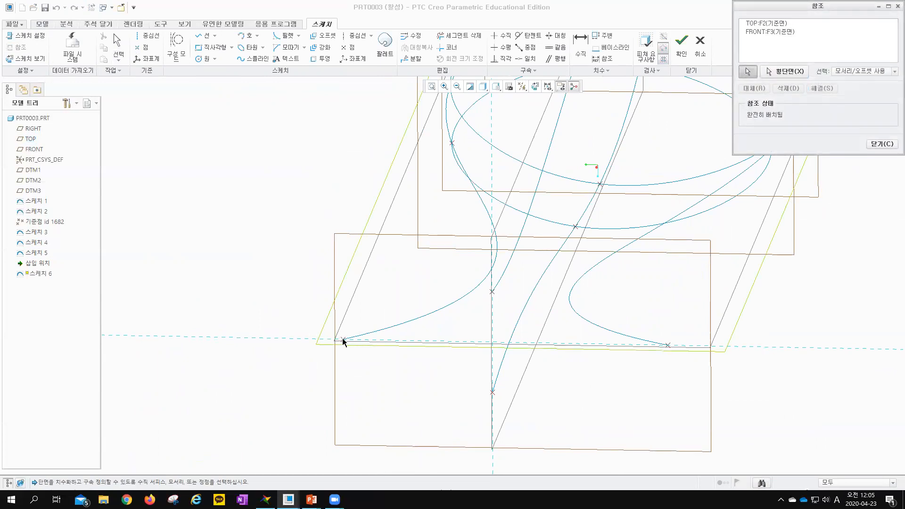
Add the four datum points lying on DTM3 as sketch references.
{"action": "left_click", "coordinate": [343, 338]}
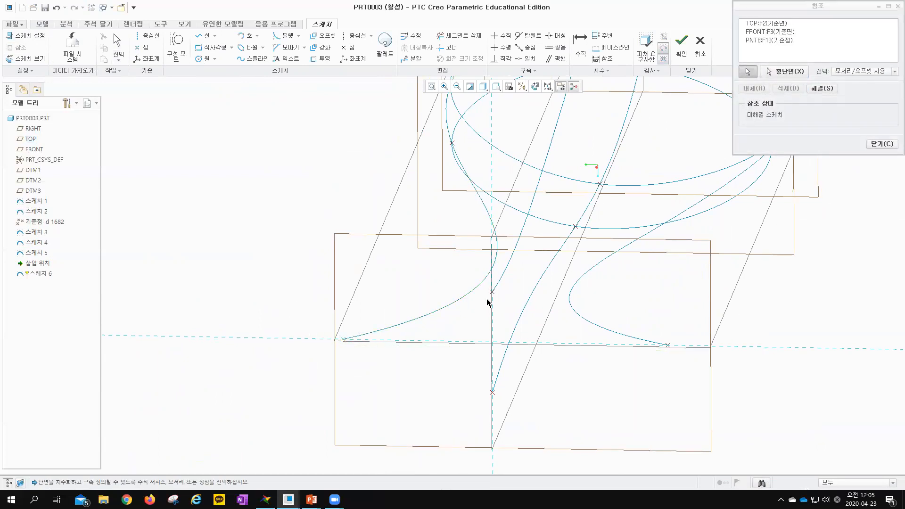
{"action": "middle_click_drag", "start_coordinate": [458, 304], "coordinate": [339, 311]}
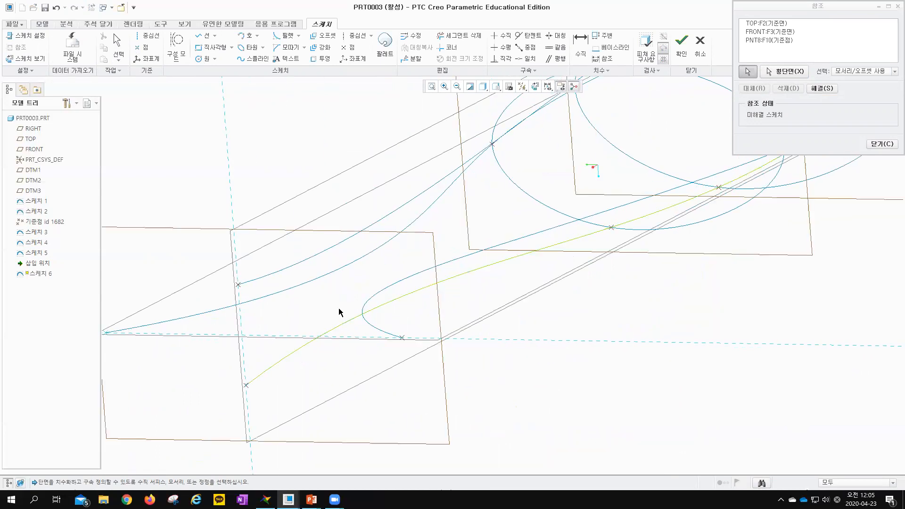
{"action": "left_click", "coordinate": [239, 285]}
{"action": "left_click", "coordinate": [402, 337]}
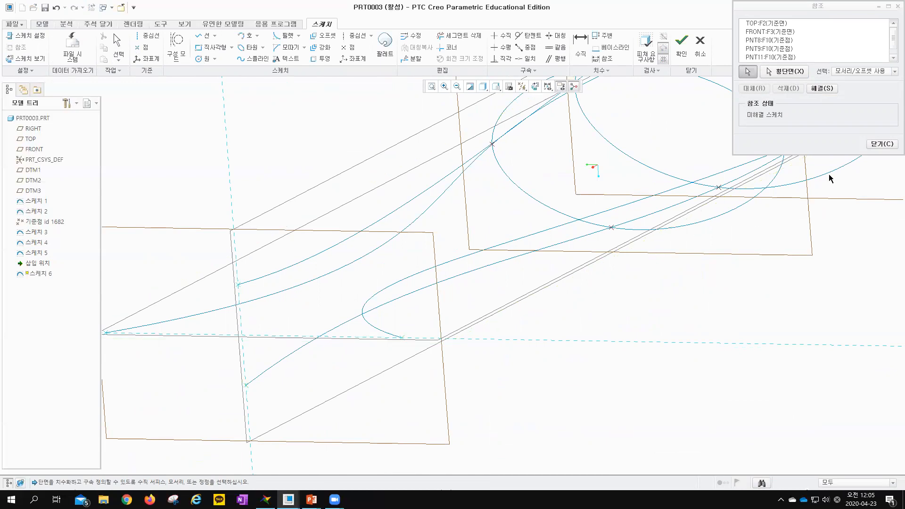
{"action": "left_click", "coordinate": [881, 144]}
Draw a closed spline through the four datum points on DTM3 in the 2D sketch view and finish the sketch.
{"action": "left_click", "coordinate": [534, 87]}
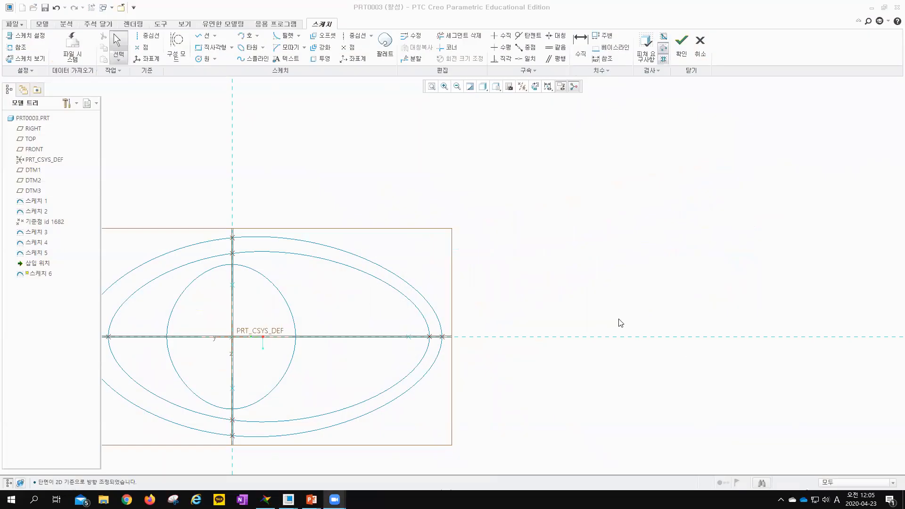
{"action": "middle_click_drag", "start_coordinate": [576, 305], "coordinate": [764, 241], "text": "shift"}
{"action": "middle_click_drag", "start_coordinate": [700, 243], "coordinate": [723, 235], "text": "shift"}
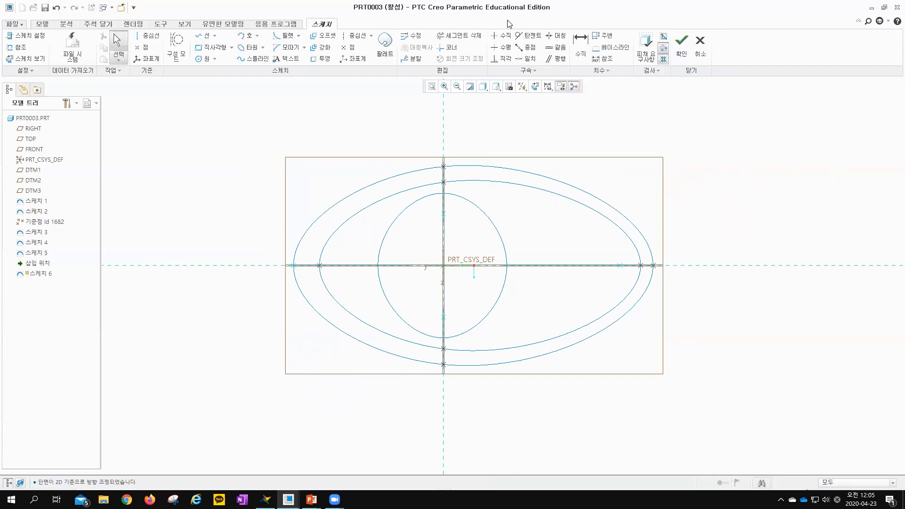
{"action": "left_click", "coordinate": [253, 58]}
{"action": "left_click", "coordinate": [294, 268]}
{"action": "left_click", "coordinate": [443, 214]}
{"action": "left_click", "coordinate": [620, 265]}
{"action": "middle_click", "coordinate": [621, 264]}
{"action": "left_click", "coordinate": [443, 317]}
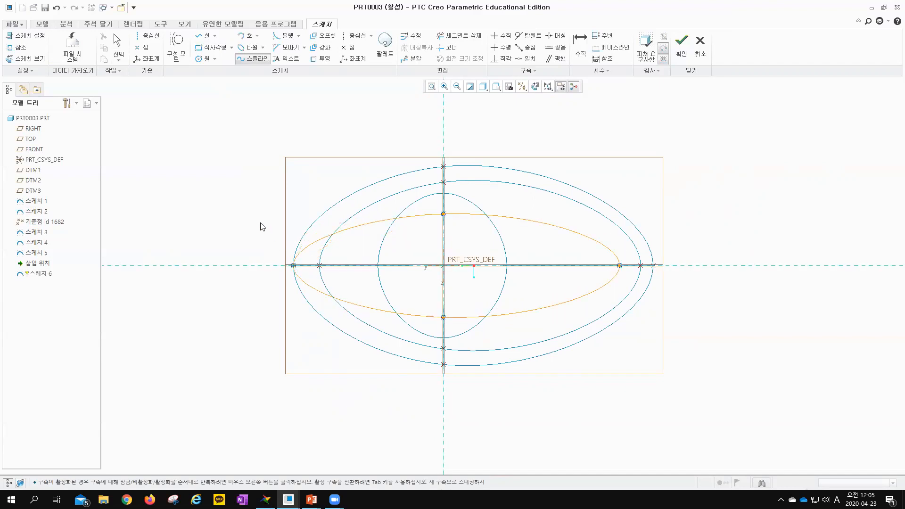
{"action": "left_click", "coordinate": [680, 47]}
Start a boundary blend and select the four closed section curves on RIGHT, DTM1, DTM2 and DTM3 in order as first-direction chains.
{"action": "mouse_move", "coordinate": [333, 255]}
{"action": "middle_mouse_down"}
{"action": "mouse_move", "coordinate": [433, 188]}
{"action": "mouse_move", "coordinate": [424, 175]}
{"action": "mouse_move", "coordinate": [434, 215]}
{"action": "middle_mouse_up"}
{"action": "scroll", "coordinate": [435, 216], "scroll_direction": "up", "scroll_amount": 6}
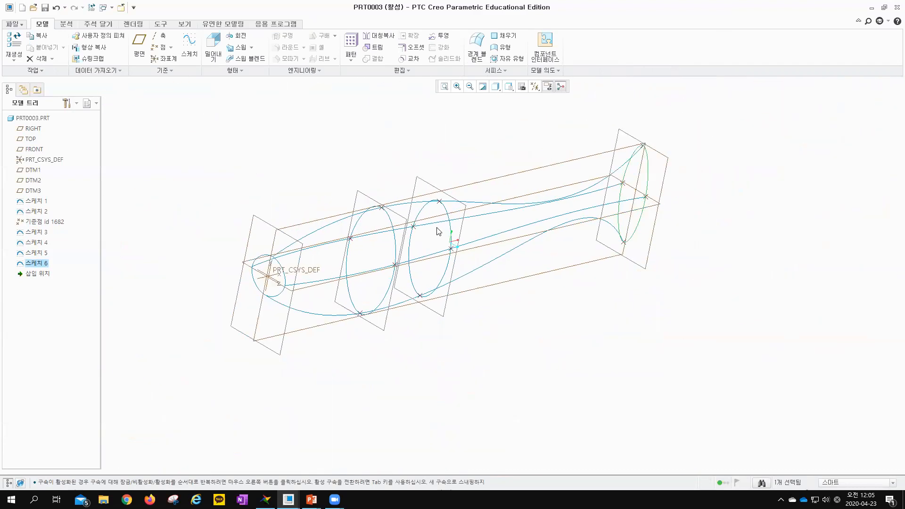
{"action": "mouse_move", "coordinate": [469, 305]}
{"action": "middle_mouse_down"}
{"action": "mouse_move", "coordinate": [574, 307]}
{"action": "mouse_move", "coordinate": [582, 315]}
{"action": "mouse_move", "coordinate": [607, 295]}
{"action": "mouse_move", "coordinate": [597, 307]}
{"action": "mouse_move", "coordinate": [392, 263]}
{"action": "middle_mouse_up"}
{"action": "middle_click_drag", "start_coordinate": [345, 226], "coordinate": [354, 235]}
{"action": "left_click", "coordinate": [454, 125]}
{"action": "left_click", "coordinate": [472, 50]}
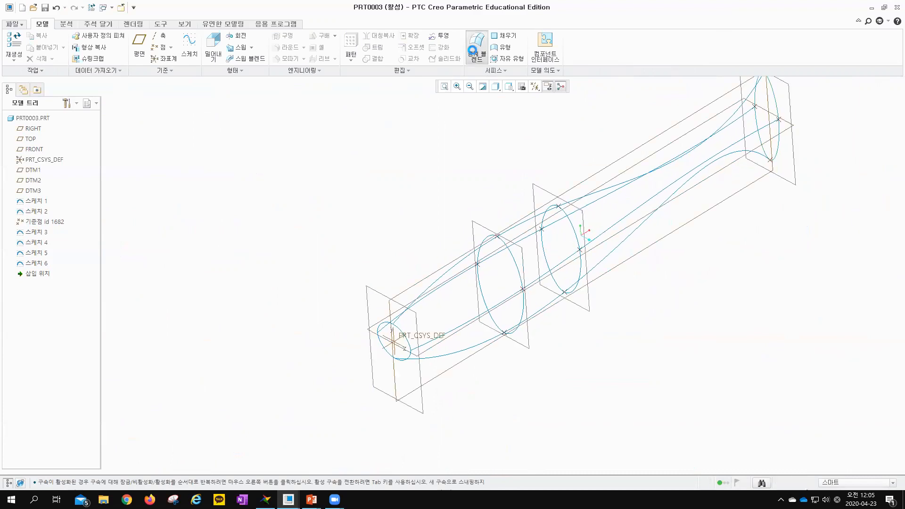
{"action": "left_click", "coordinate": [398, 332]}
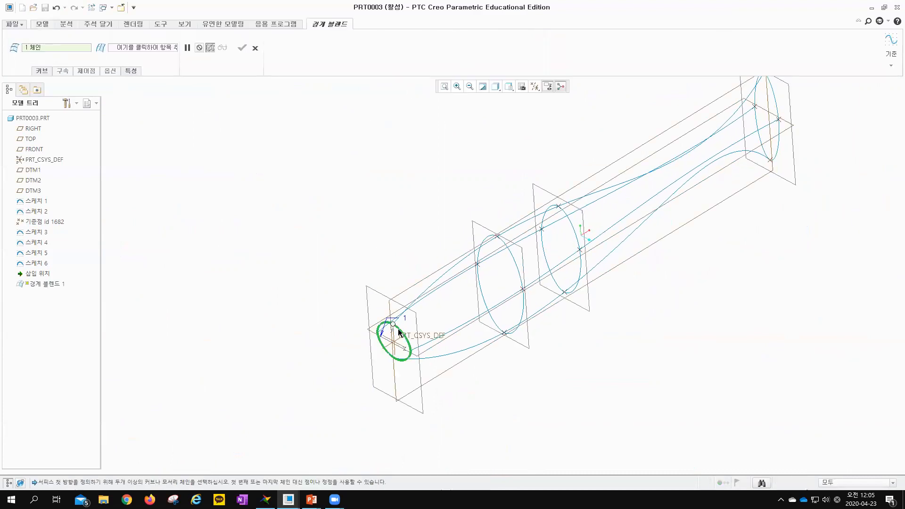
{"action": "left_click", "coordinate": [515, 268], "text": "ctrl"}
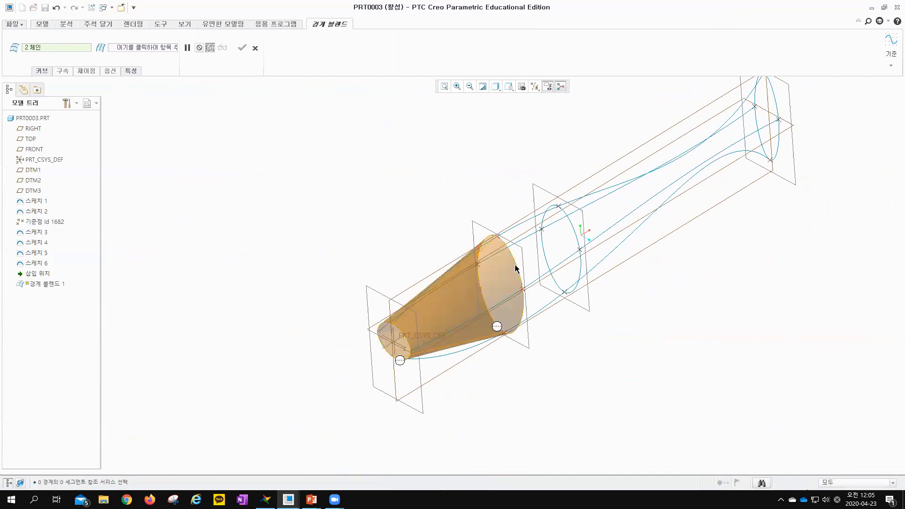
{"action": "left_click", "coordinate": [573, 231], "text": "ctrl"}
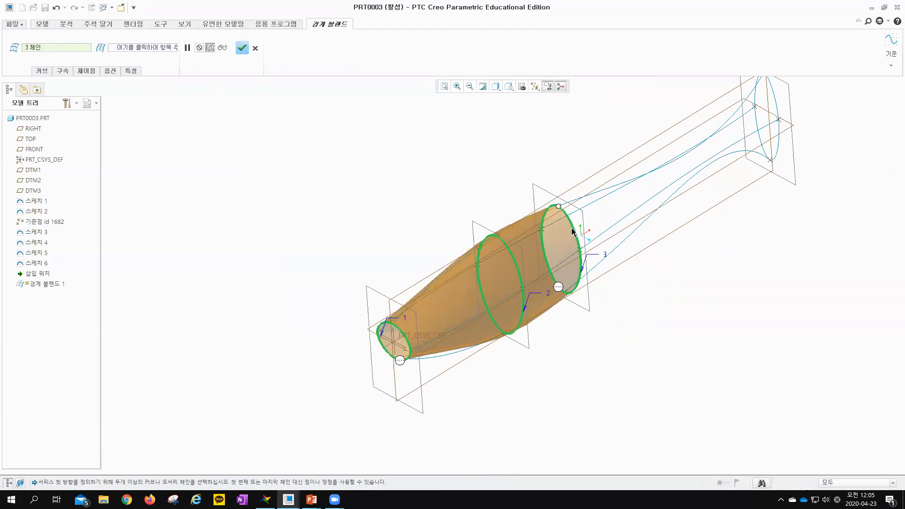
{"action": "left_click", "coordinate": [772, 119], "text": "ctrl"}
{"action": "middle_click_drag", "start_coordinate": [481, 174], "coordinate": [452, 186]}
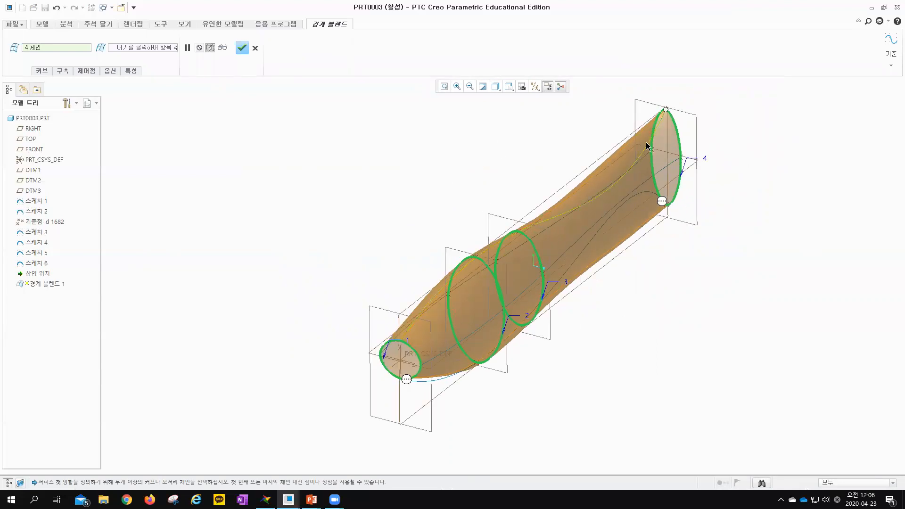
Select the four lengthwise guide splines in order around the body as second-direction chains and complete the boundary blend.
{"action": "mouse_move", "coordinate": [414, 248]}
{"action": "middle_mouse_down"}
{"action": "mouse_move", "coordinate": [404, 234]}
{"action": "mouse_move", "coordinate": [365, 246]}
{"action": "mouse_move", "coordinate": [410, 218]}
{"action": "mouse_move", "coordinate": [485, 205]}
{"action": "mouse_move", "coordinate": [417, 240]}
{"action": "mouse_move", "coordinate": [424, 250]}
{"action": "mouse_move", "coordinate": [400, 253]}
{"action": "middle_mouse_up"}
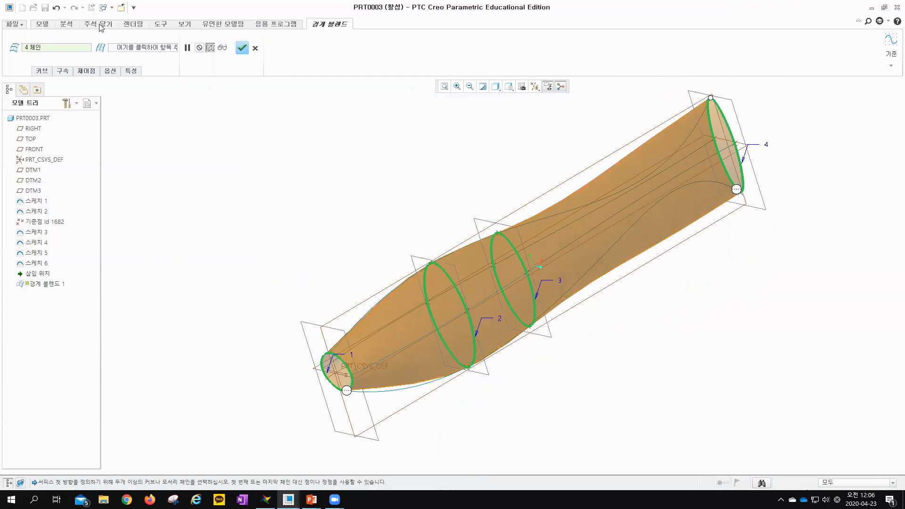
{"action": "left_click", "coordinate": [128, 49]}
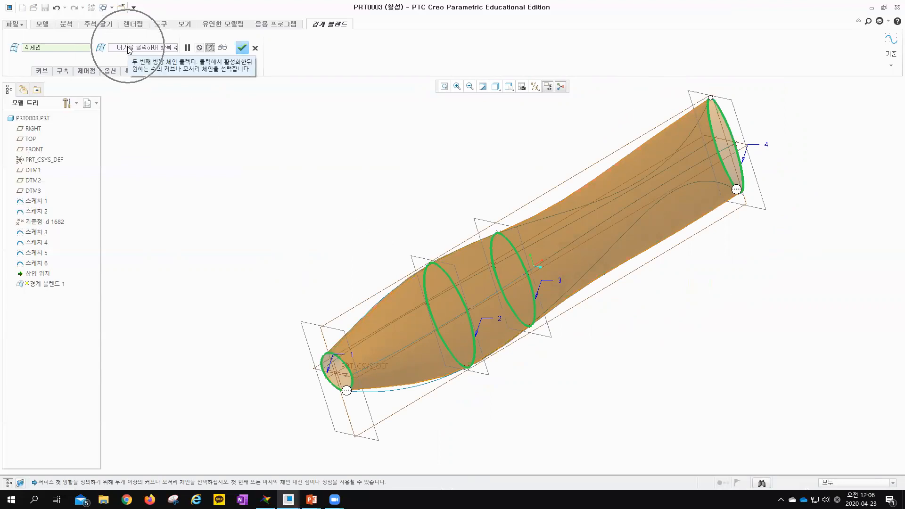
{"action": "left_click", "coordinate": [129, 49]}
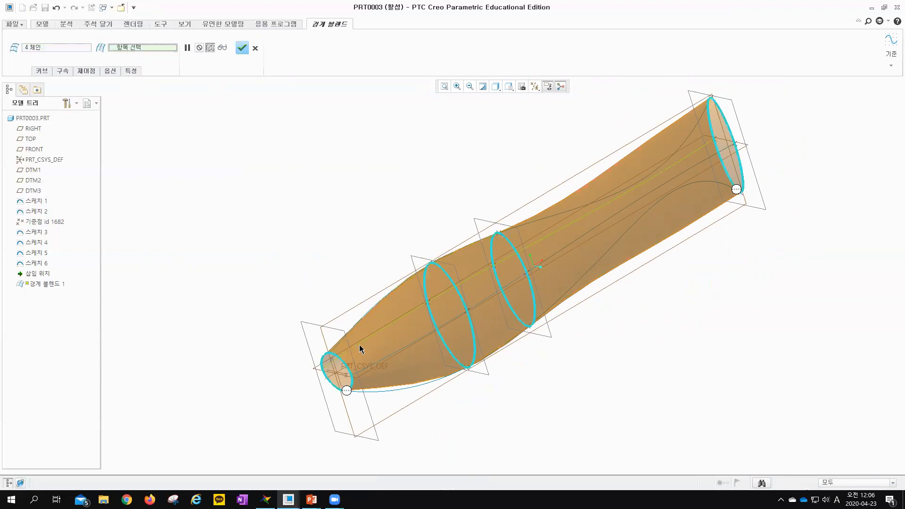
{"action": "middle_click_drag", "start_coordinate": [352, 333], "coordinate": [354, 340]}
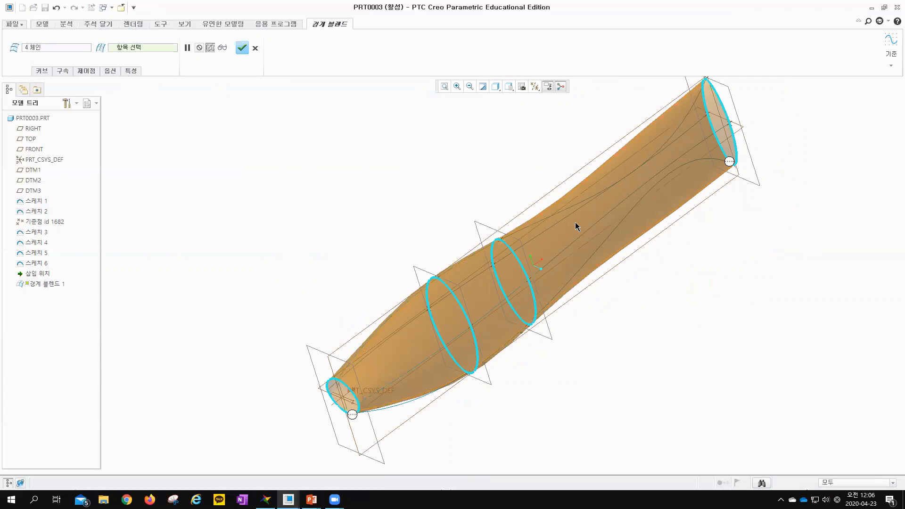
{"action": "scroll", "coordinate": [527, 241], "scroll_direction": "down", "scroll_amount": 5}
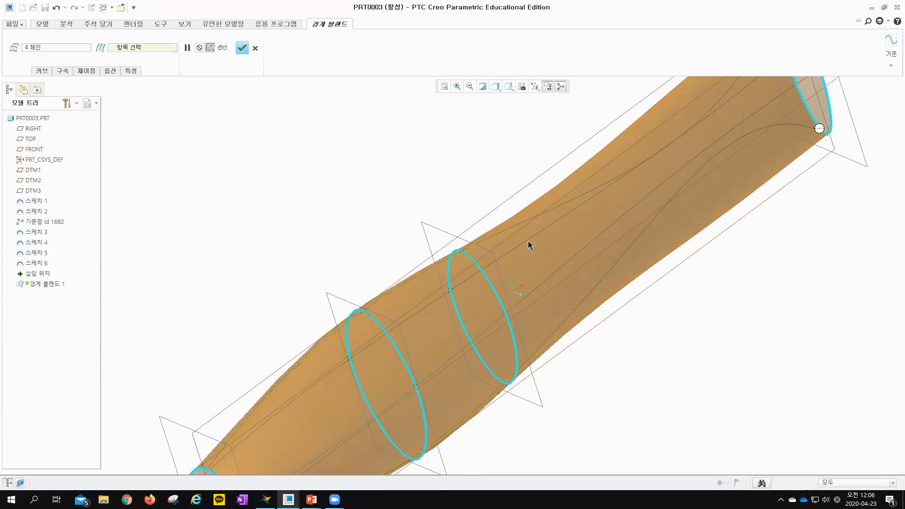
{"action": "left_click", "coordinate": [540, 216]}
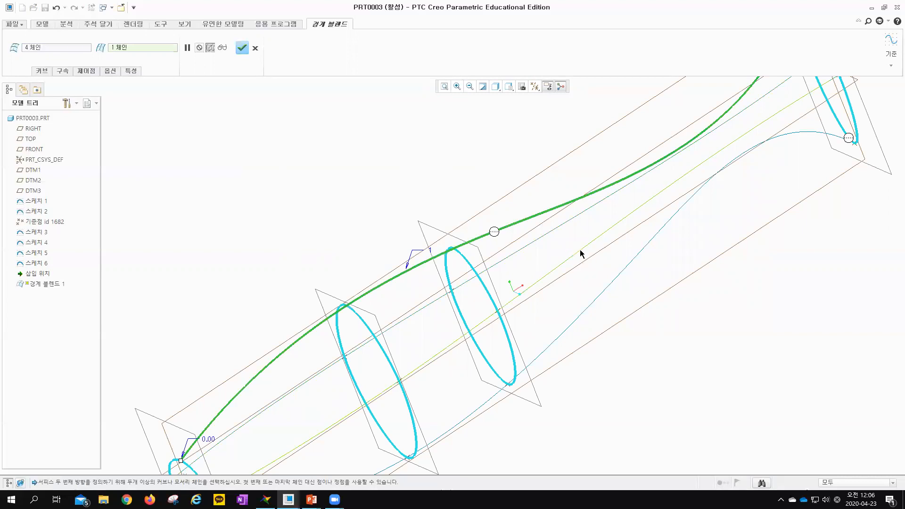
{"action": "middle_click_drag", "start_coordinate": [555, 253], "coordinate": [575, 257]}
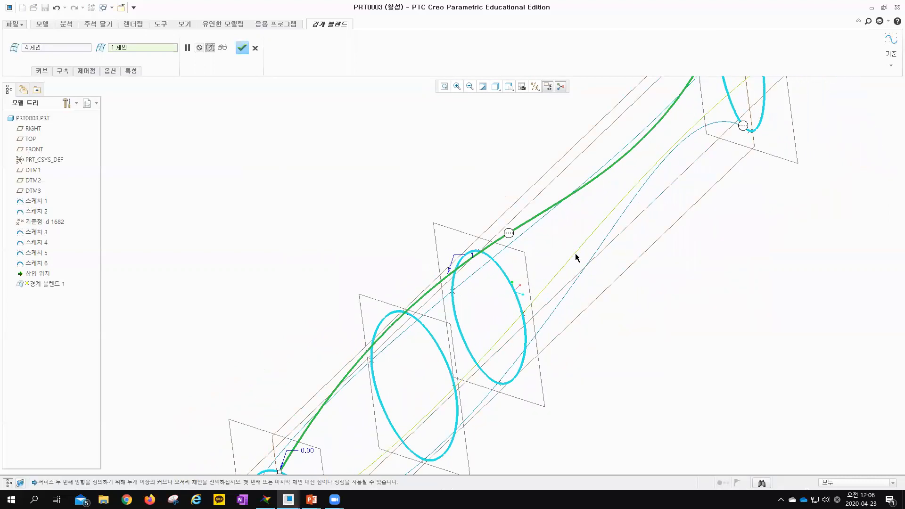
{"action": "left_click", "coordinate": [575, 254]}
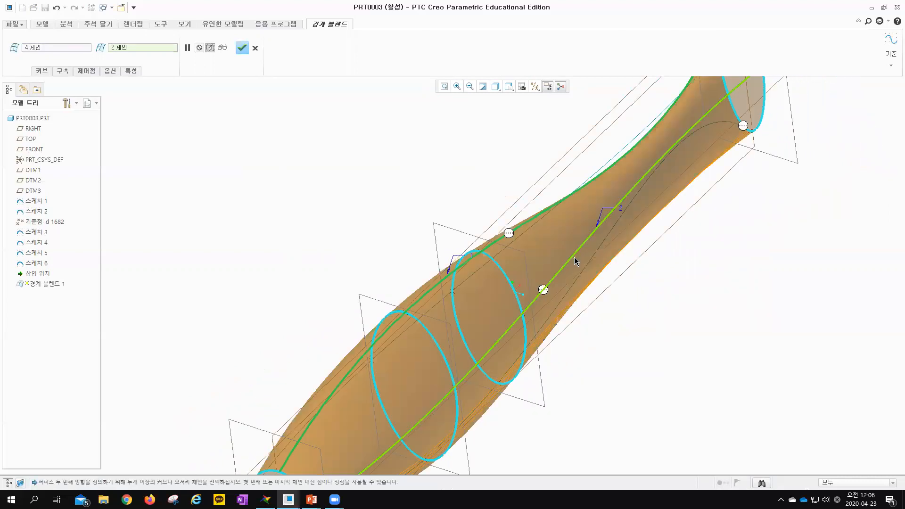
{"action": "left_click", "coordinate": [598, 254]}
{"action": "middle_click_drag", "start_coordinate": [520, 279], "coordinate": [549, 283]}
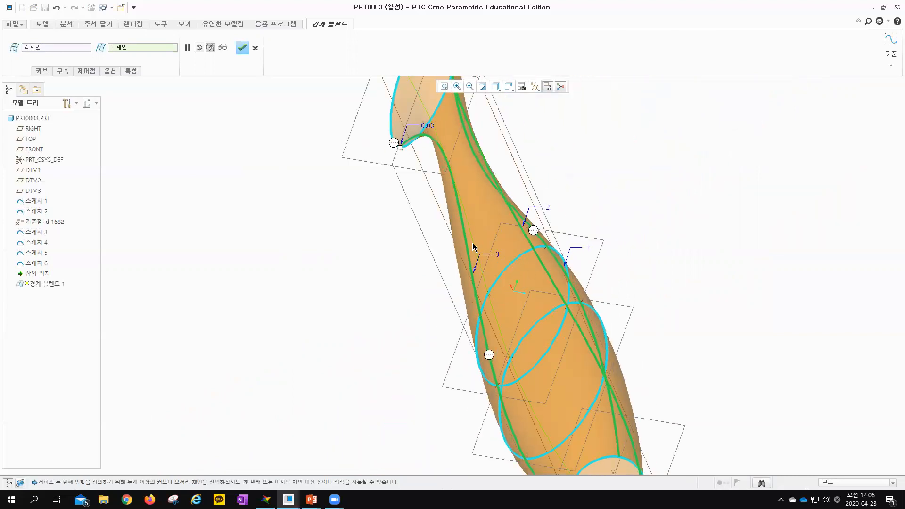
{"action": "left_click", "coordinate": [470, 273]}
{"action": "mouse_move", "coordinate": [467, 298]}
{"action": "middle_mouse_down"}
{"action": "mouse_move", "coordinate": [366, 269]}
{"action": "mouse_move", "coordinate": [333, 273]}
{"action": "mouse_move", "coordinate": [459, 307]}
{"action": "middle_mouse_up"}
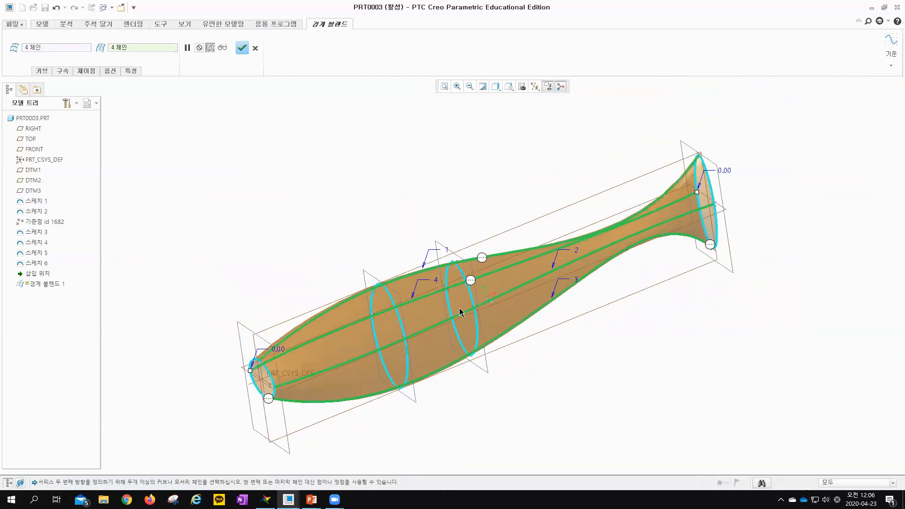
{"action": "key", "text": "alt+Tab"}
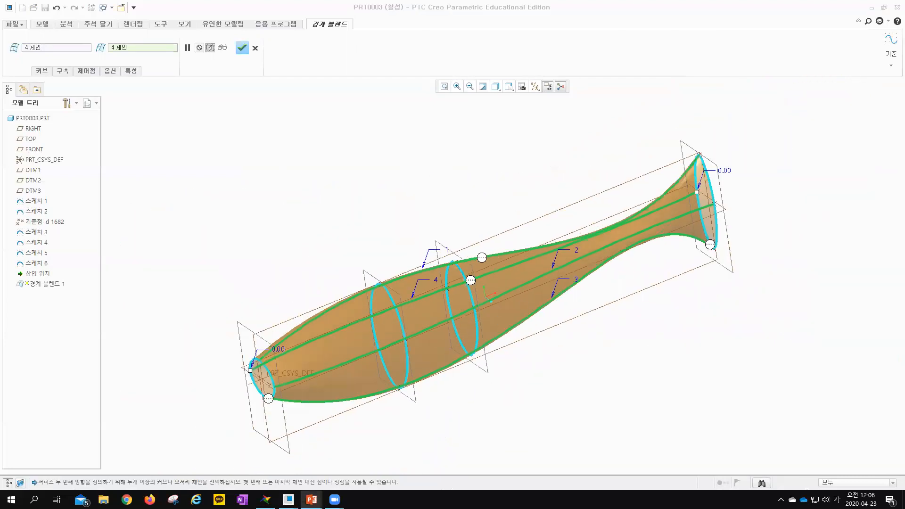
{"action": "left_click", "coordinate": [242, 49]}
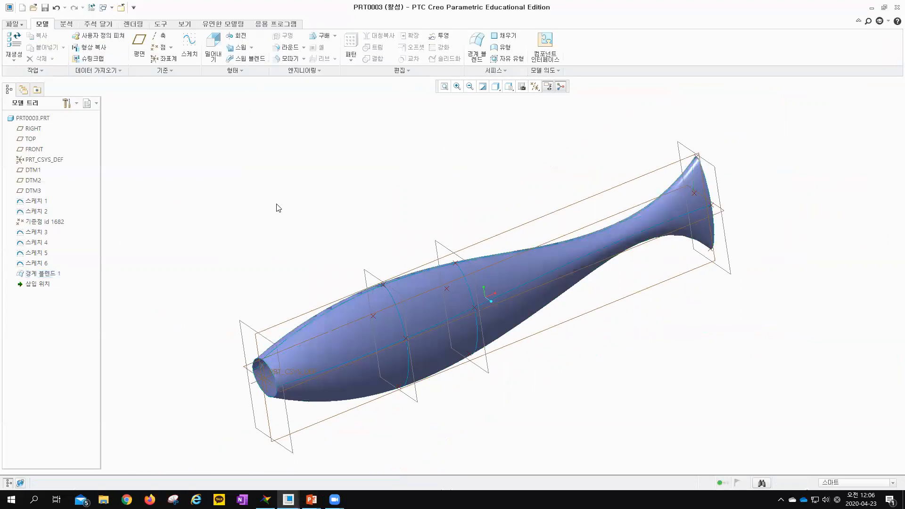
{"action": "key", "text": "alt+Tab"}
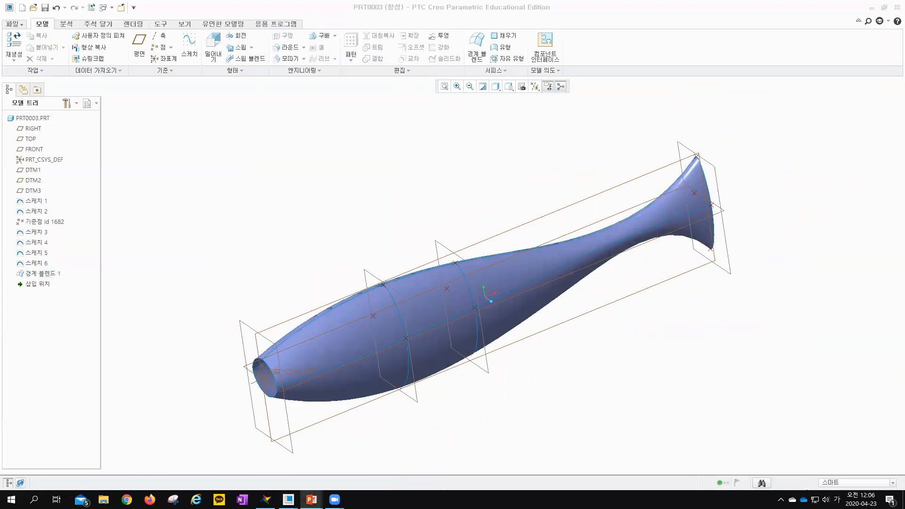
{"action": "left_click", "coordinate": [327, 219]}
{"action": "mouse_move", "coordinate": [326, 218]}
{"action": "middle_mouse_down"}
{"action": "mouse_move", "coordinate": [442, 186]}
{"action": "mouse_move", "coordinate": [367, 196]}
{"action": "mouse_move", "coordinate": [395, 197]}
{"action": "mouse_move", "coordinate": [353, 236]}
{"action": "mouse_move", "coordinate": [404, 240]}
{"action": "mouse_move", "coordinate": [368, 251]}
{"action": "middle_mouse_up"}
{"action": "scroll", "coordinate": [380, 206], "scroll_direction": "down", "scroll_amount": 1}
{"action": "scroll", "coordinate": [380, 206], "scroll_direction": "up", "scroll_amount": 2}
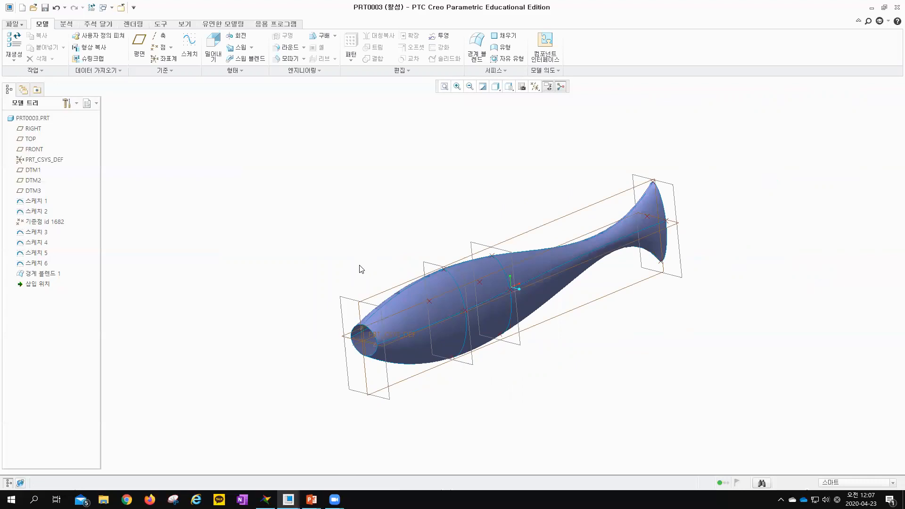
{"action": "mouse_move", "coordinate": [394, 225]}
{"action": "middle_mouse_down"}
{"action": "mouse_move", "coordinate": [360, 236]}
{"action": "mouse_move", "coordinate": [380, 236]}
{"action": "mouse_move", "coordinate": [373, 245]}
{"action": "middle_mouse_up"}
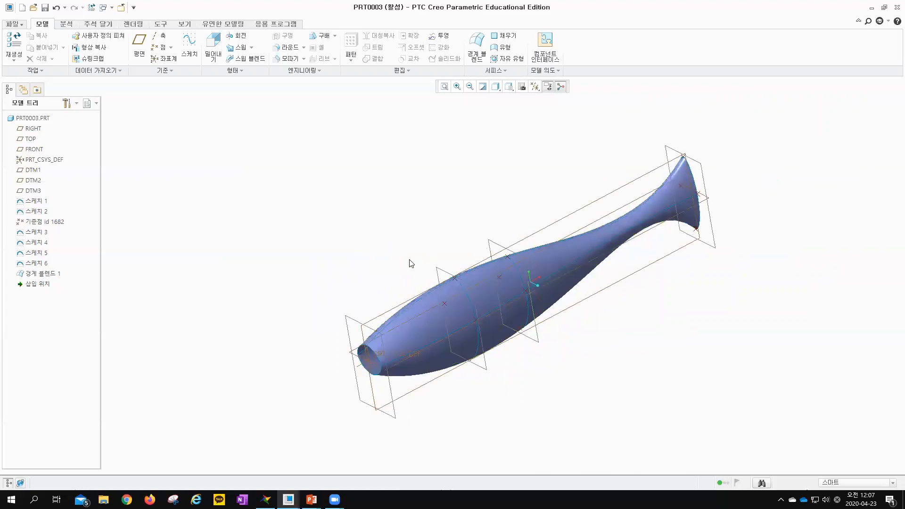
Thicken the boundary blend surface into a hollow solid with a wall thickness of 24.30.
{"action": "left_click", "coordinate": [413, 331]}
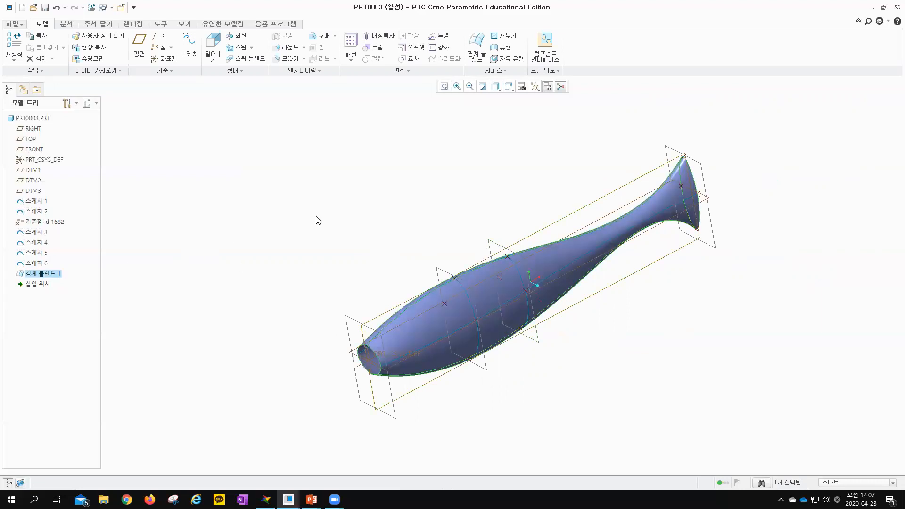
{"action": "left_click", "coordinate": [440, 50]}
{"action": "middle_click_drag", "start_coordinate": [369, 200], "coordinate": [397, 230]}
{"action": "mouse_move", "coordinate": [455, 279]}
{"action": "left_mouse_down"}
{"action": "mouse_move", "coordinate": [456, 288]}
{"action": "mouse_move", "coordinate": [456, 250]}
{"action": "mouse_move", "coordinate": [457, 297]}
{"action": "mouse_move", "coordinate": [455, 247]}
{"action": "mouse_move", "coordinate": [456, 267]}
{"action": "left_mouse_up"}
{"action": "left_click", "coordinate": [183, 48]}
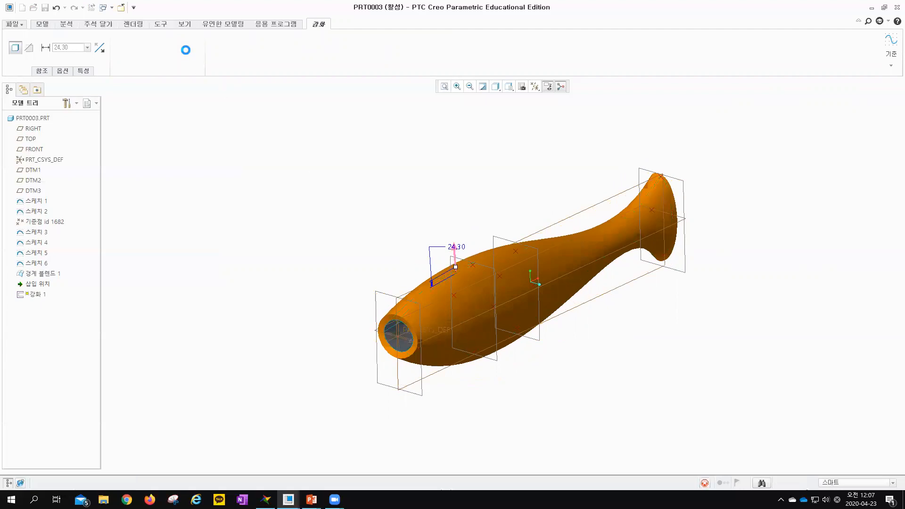
{"action": "mouse_move", "coordinate": [296, 190]}
{"action": "middle_mouse_down"}
{"action": "mouse_move", "coordinate": [331, 182]}
{"action": "mouse_move", "coordinate": [254, 186]}
{"action": "mouse_move", "coordinate": [345, 186]}
{"action": "mouse_move", "coordinate": [285, 190]}
{"action": "mouse_move", "coordinate": [257, 222]}
{"action": "middle_mouse_up"}
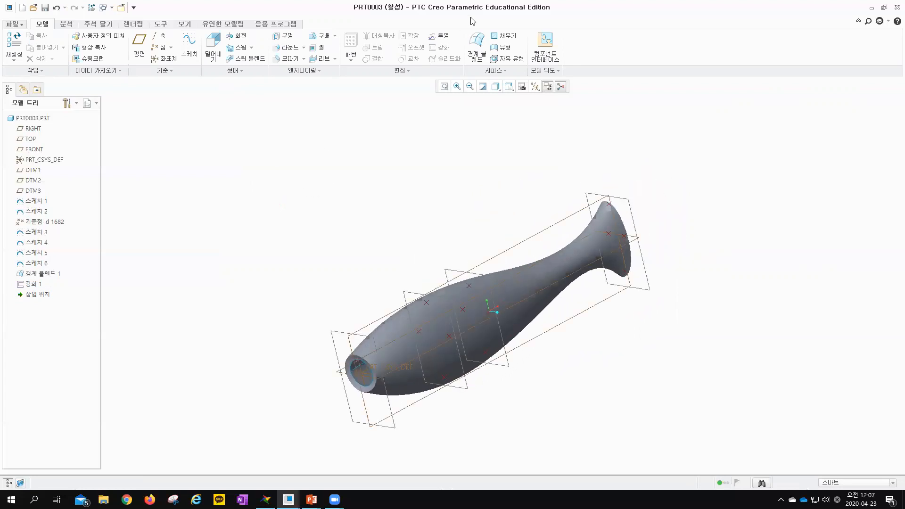